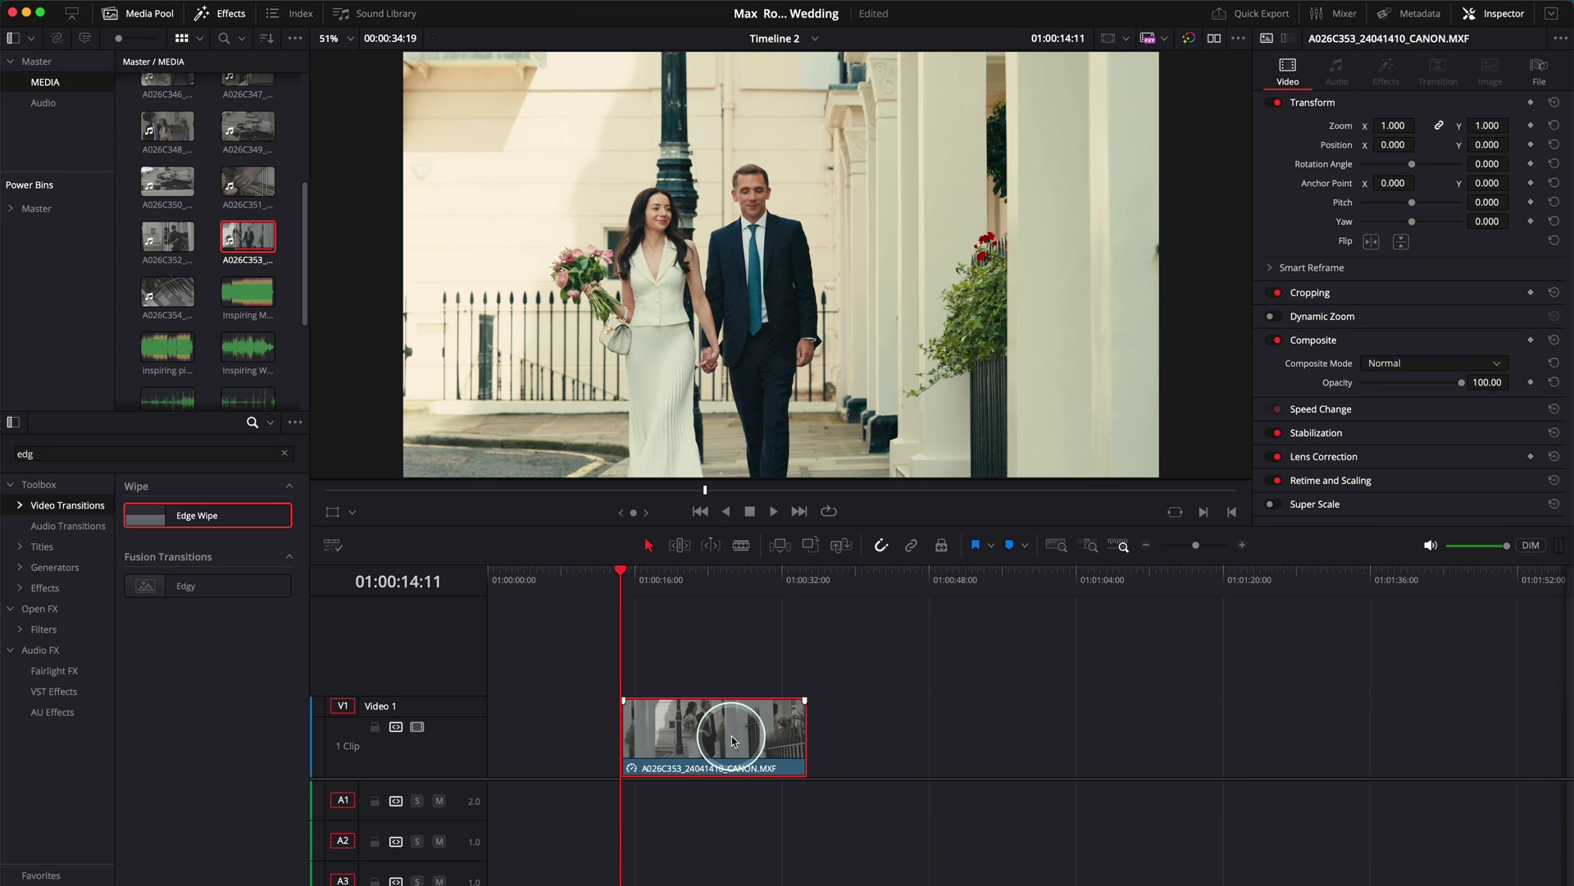
# - Park the playhead at 01:00:17:02 and zoom the timeline in on the wedding clip
pyautogui.press('space')
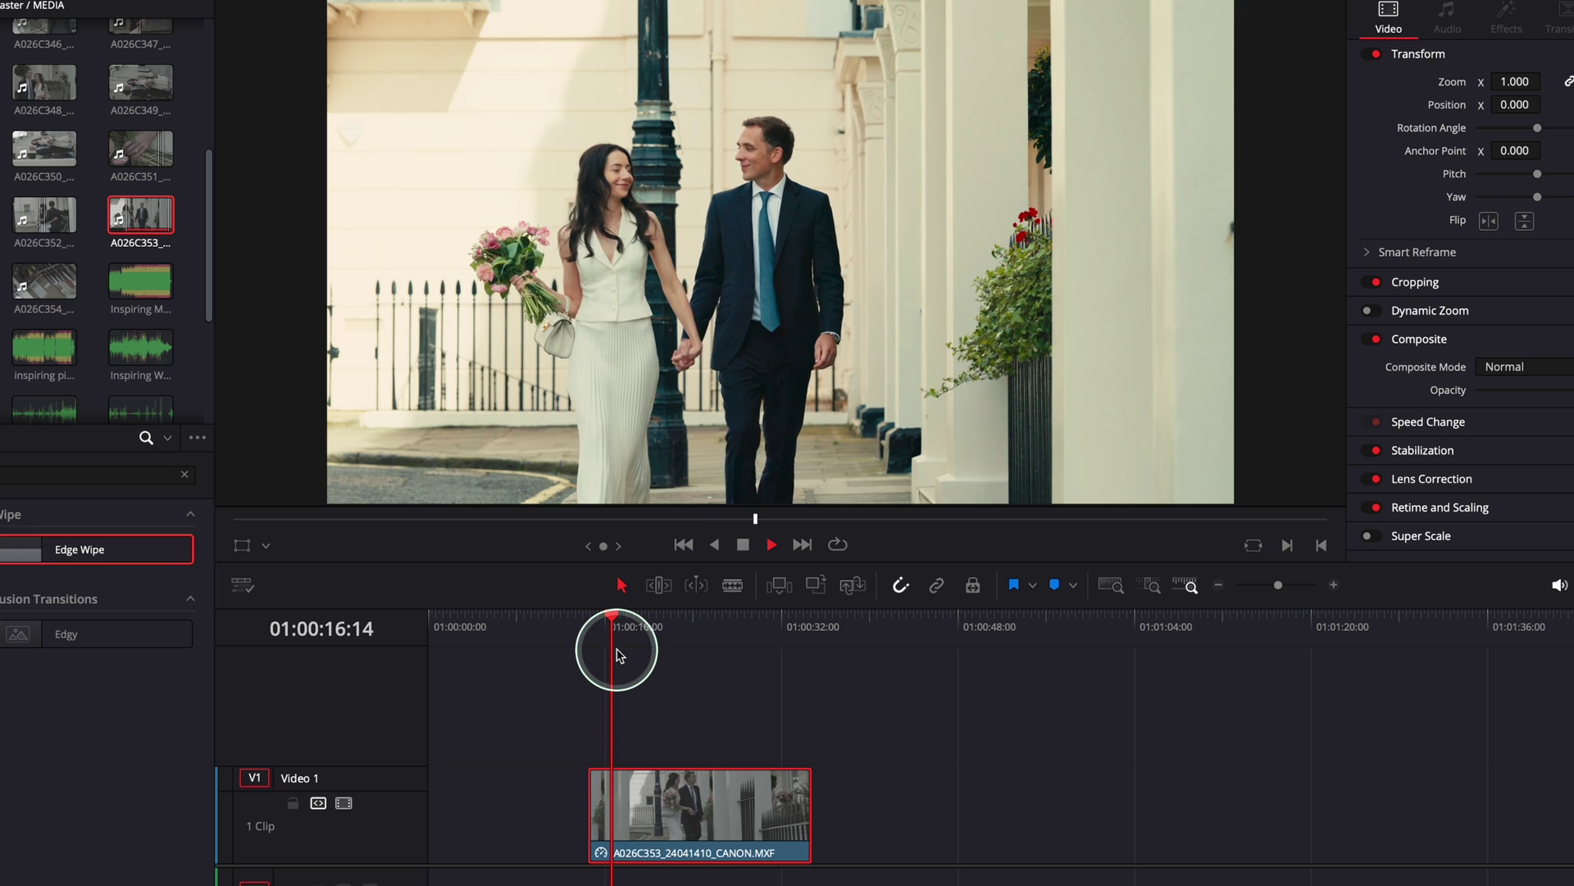
pyautogui.click(616, 653)
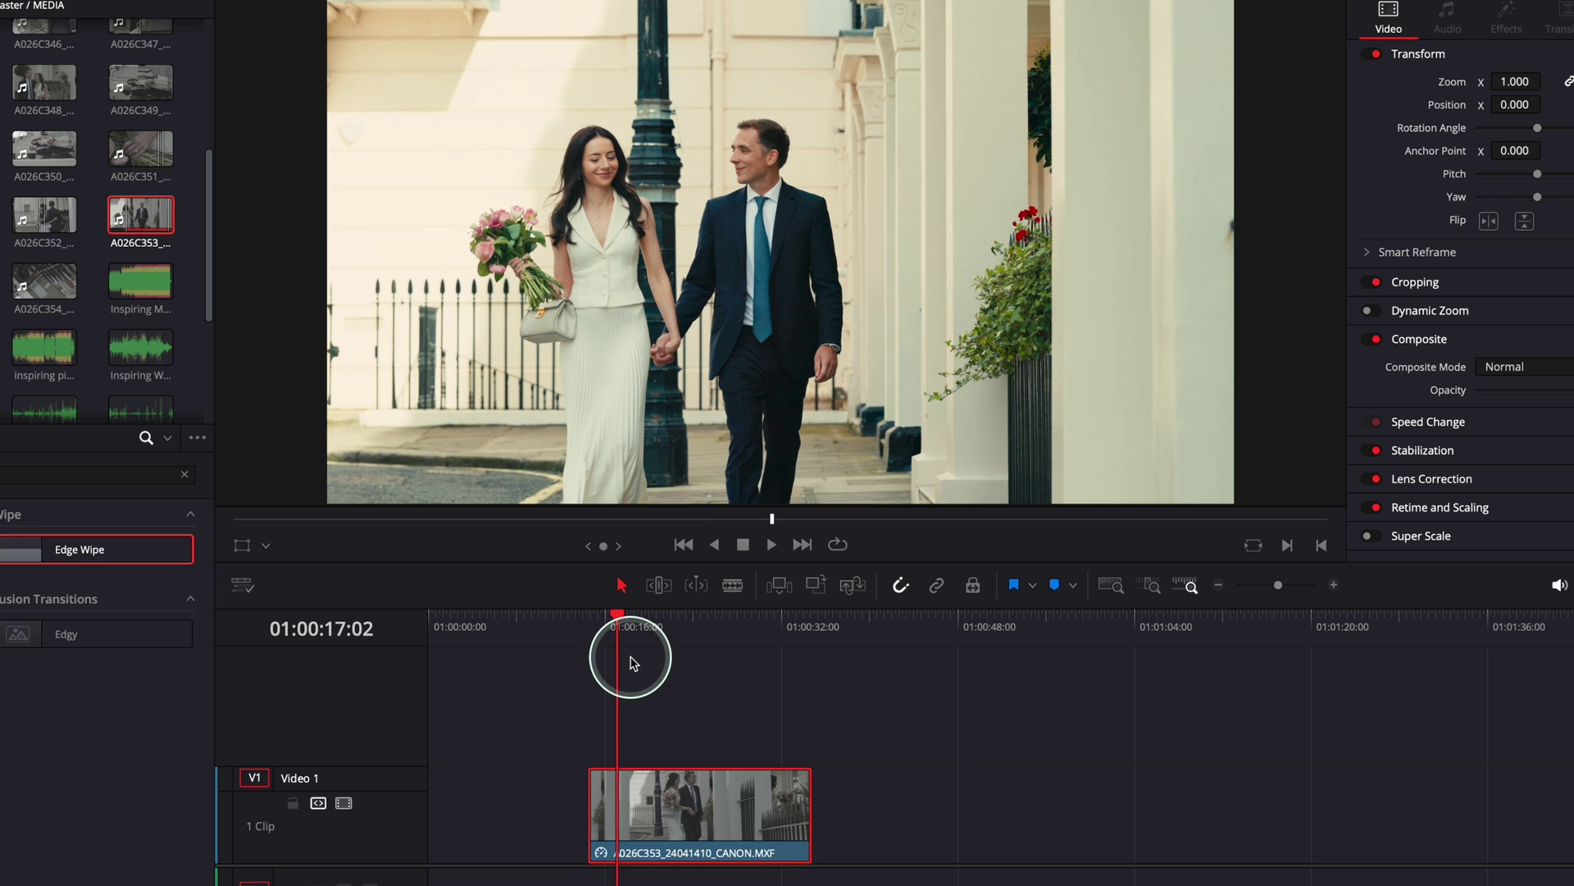
pyautogui.hotkey('ctrl', '=')
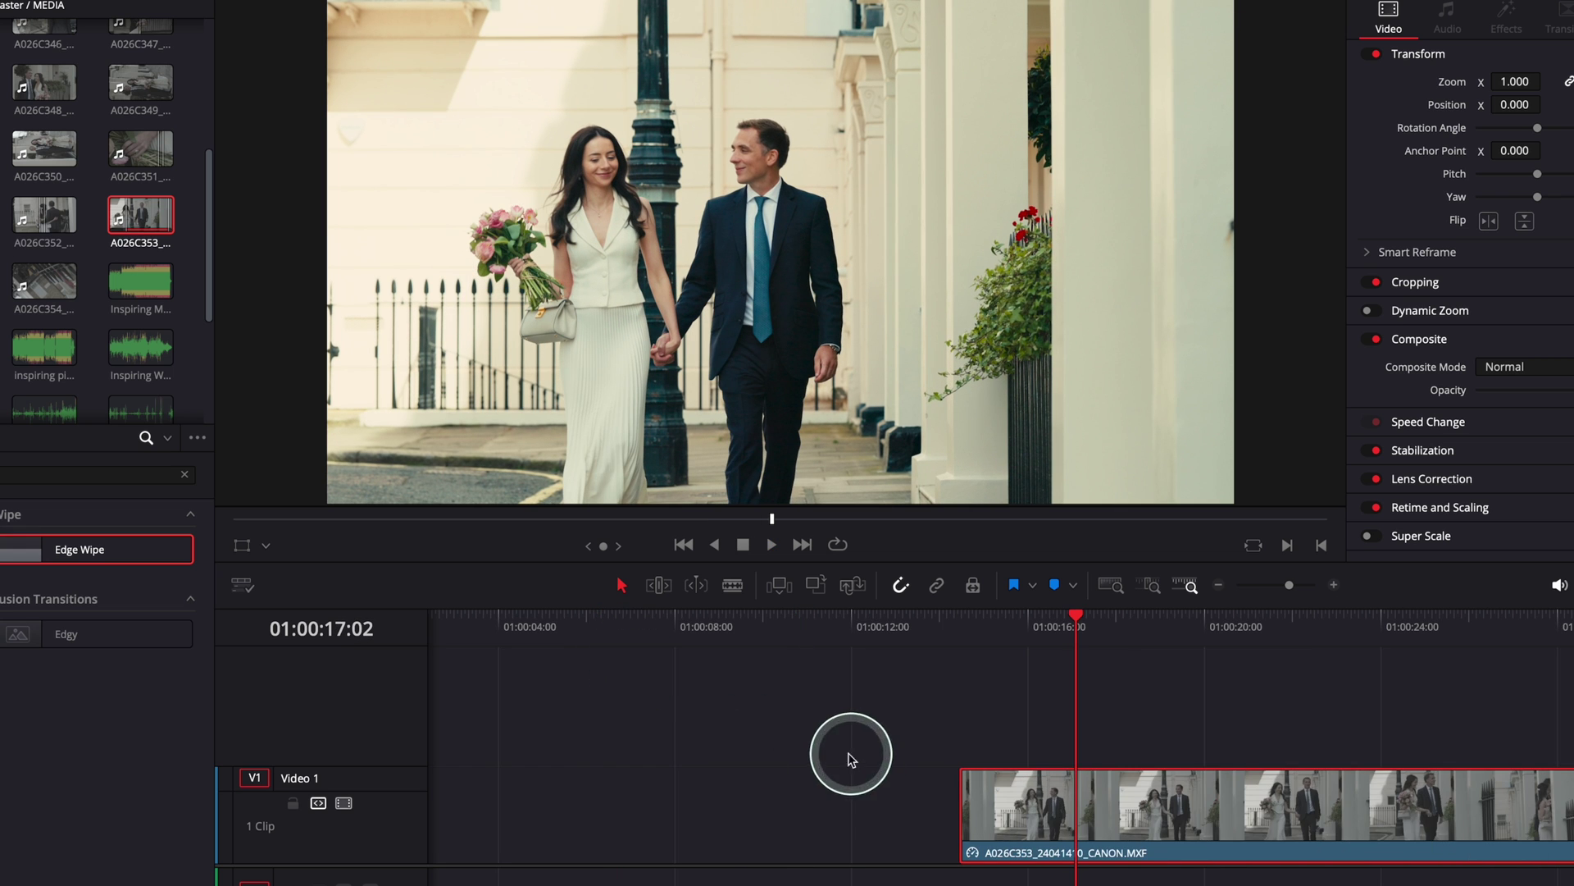
pyautogui.moveTo(845, 749); pyautogui.dragTo(529, 785)
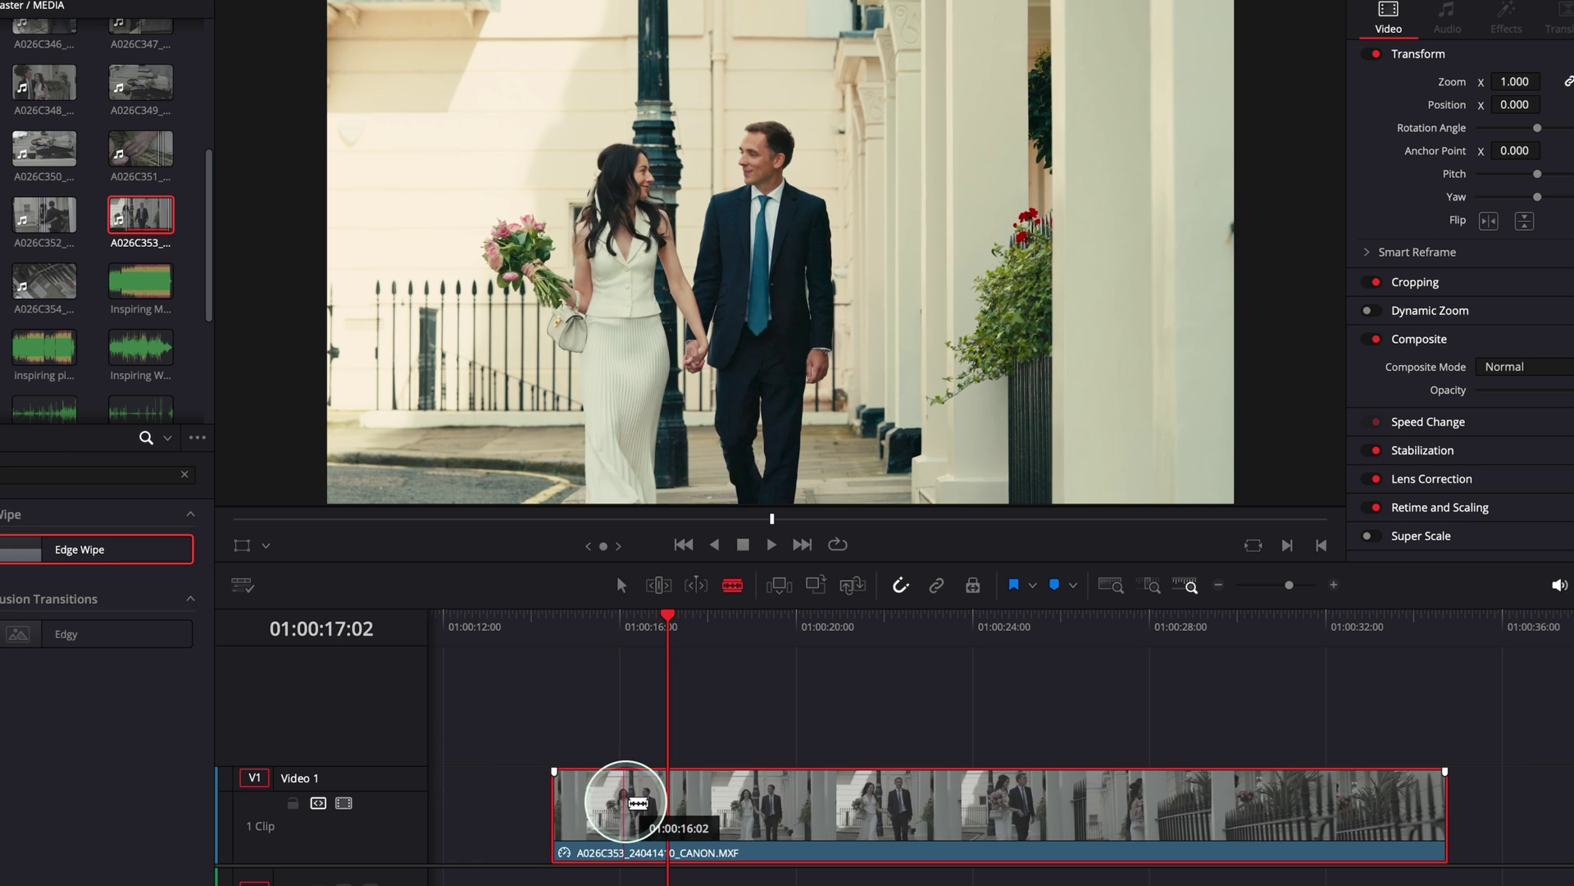
# - Blade the wedding clip twice around 01:00:16, then return to the Selection tool
pyautogui.click(668, 806)
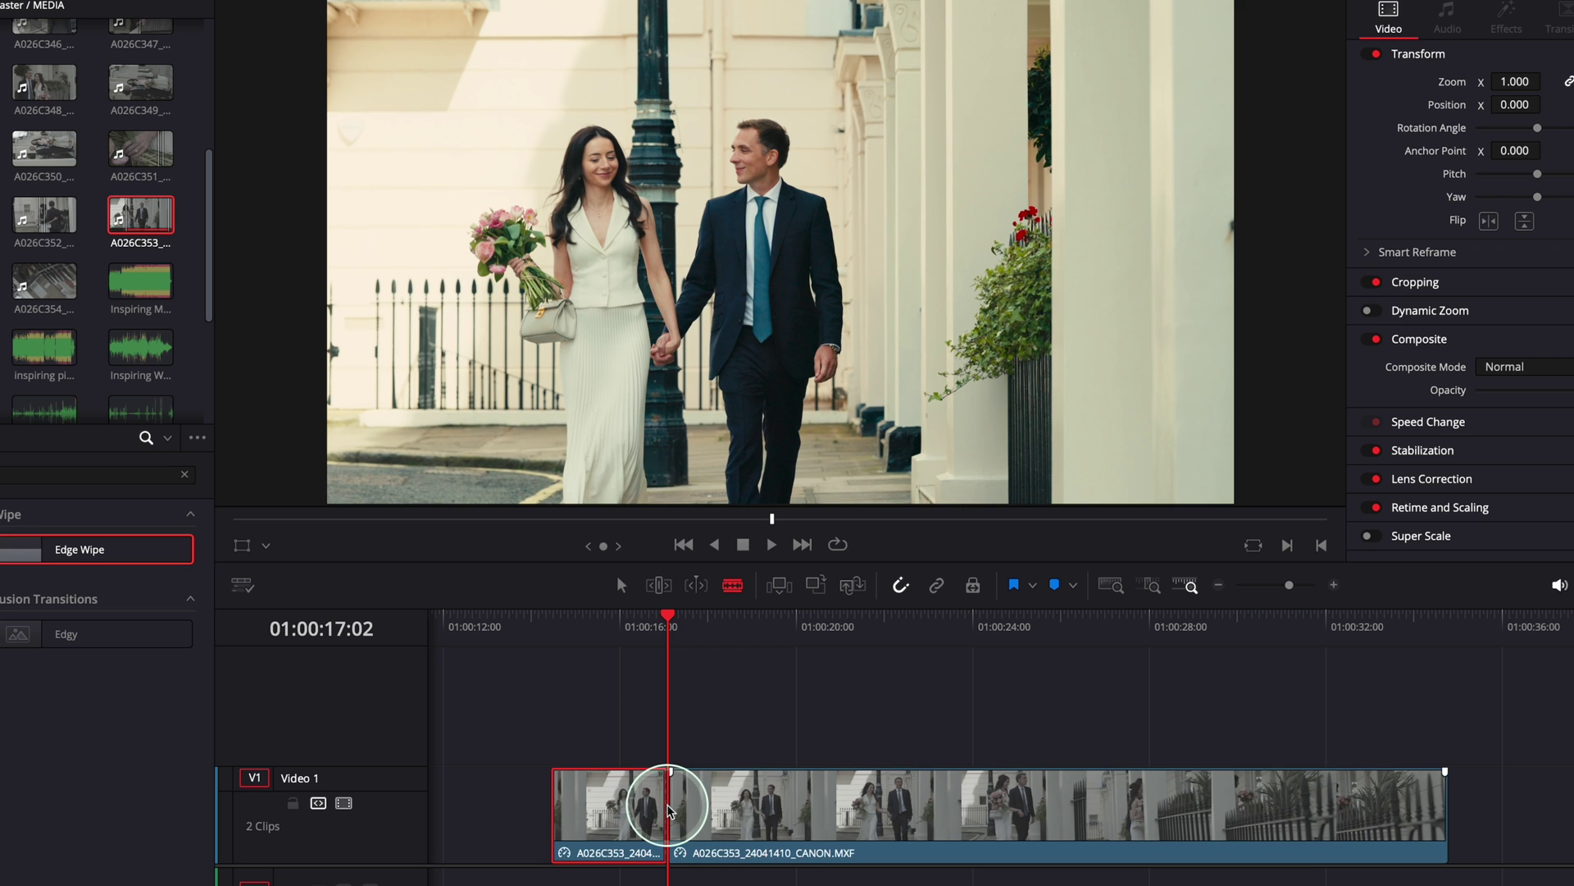
pyautogui.moveTo(667, 802); pyautogui.dragTo(738, 807)
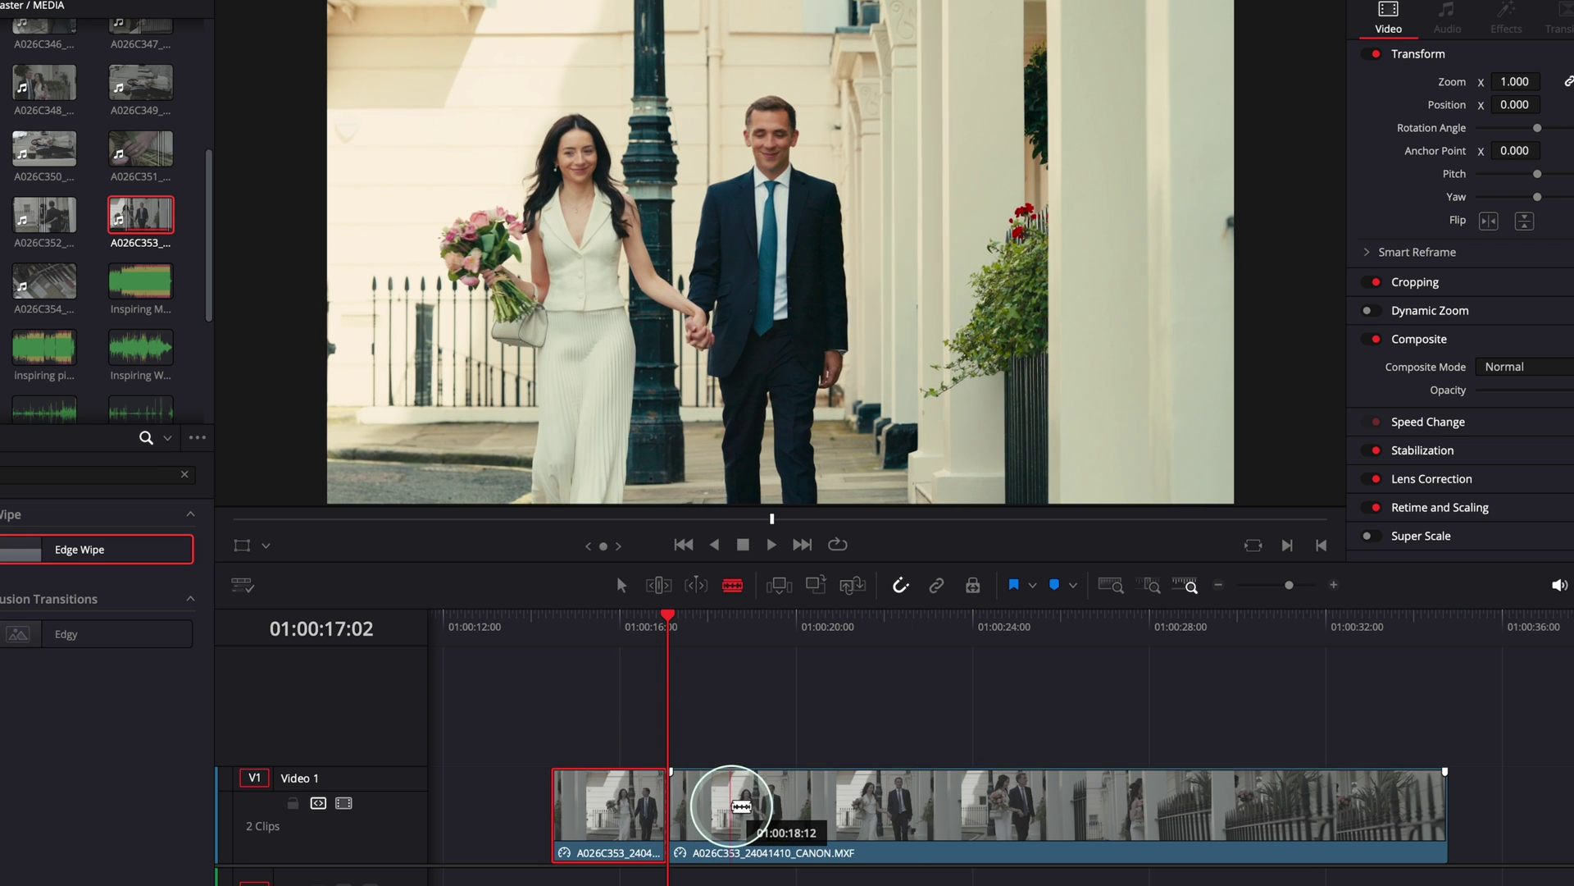
pyautogui.click(732, 806)
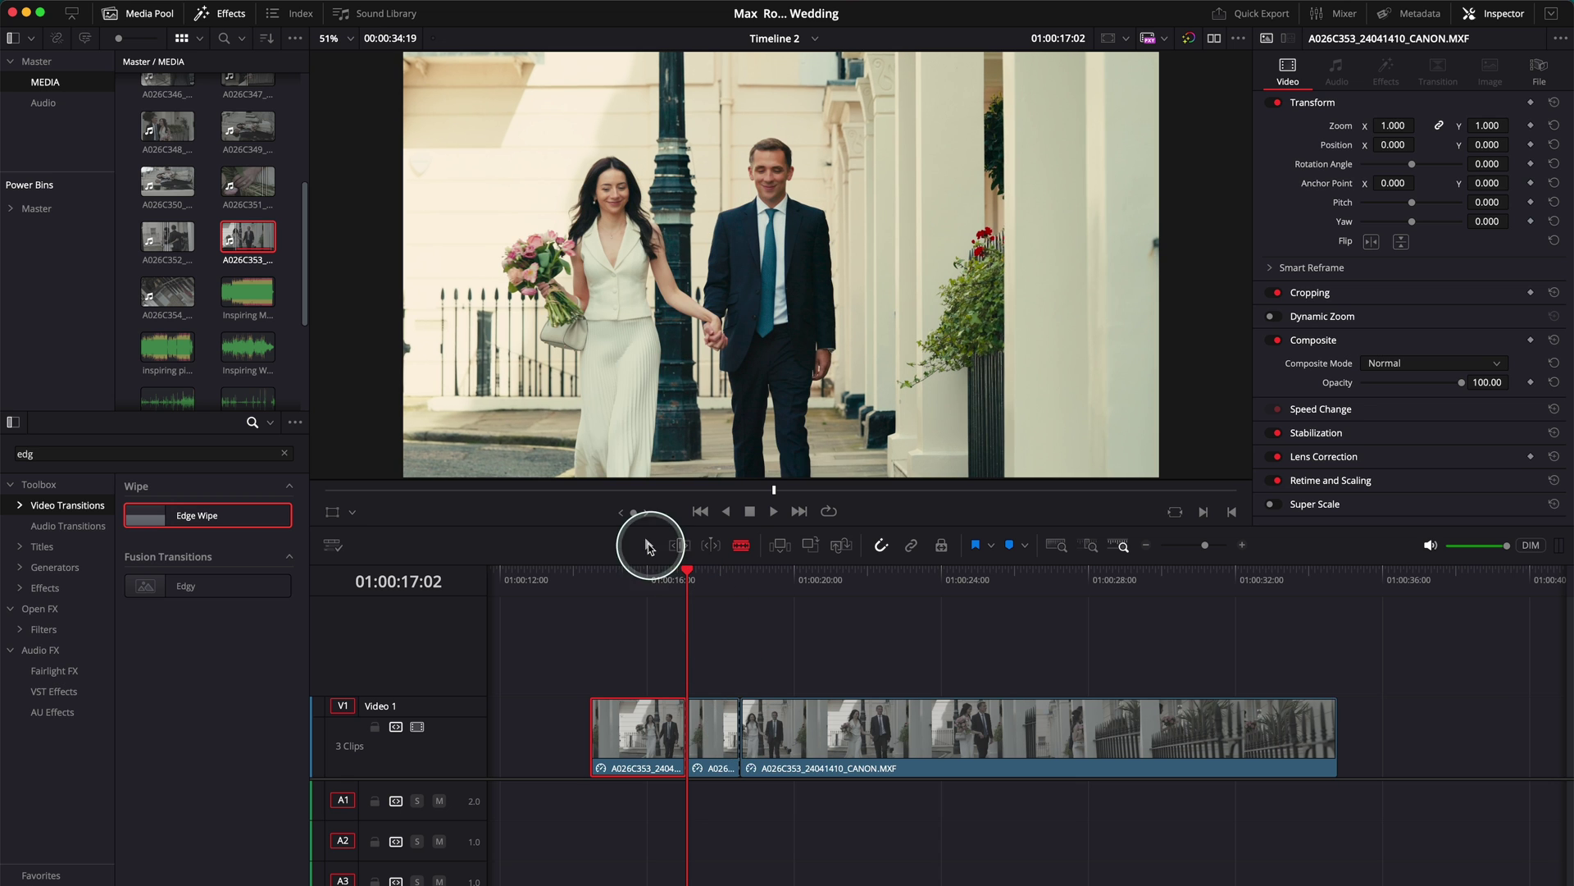
pyautogui.click(647, 545)
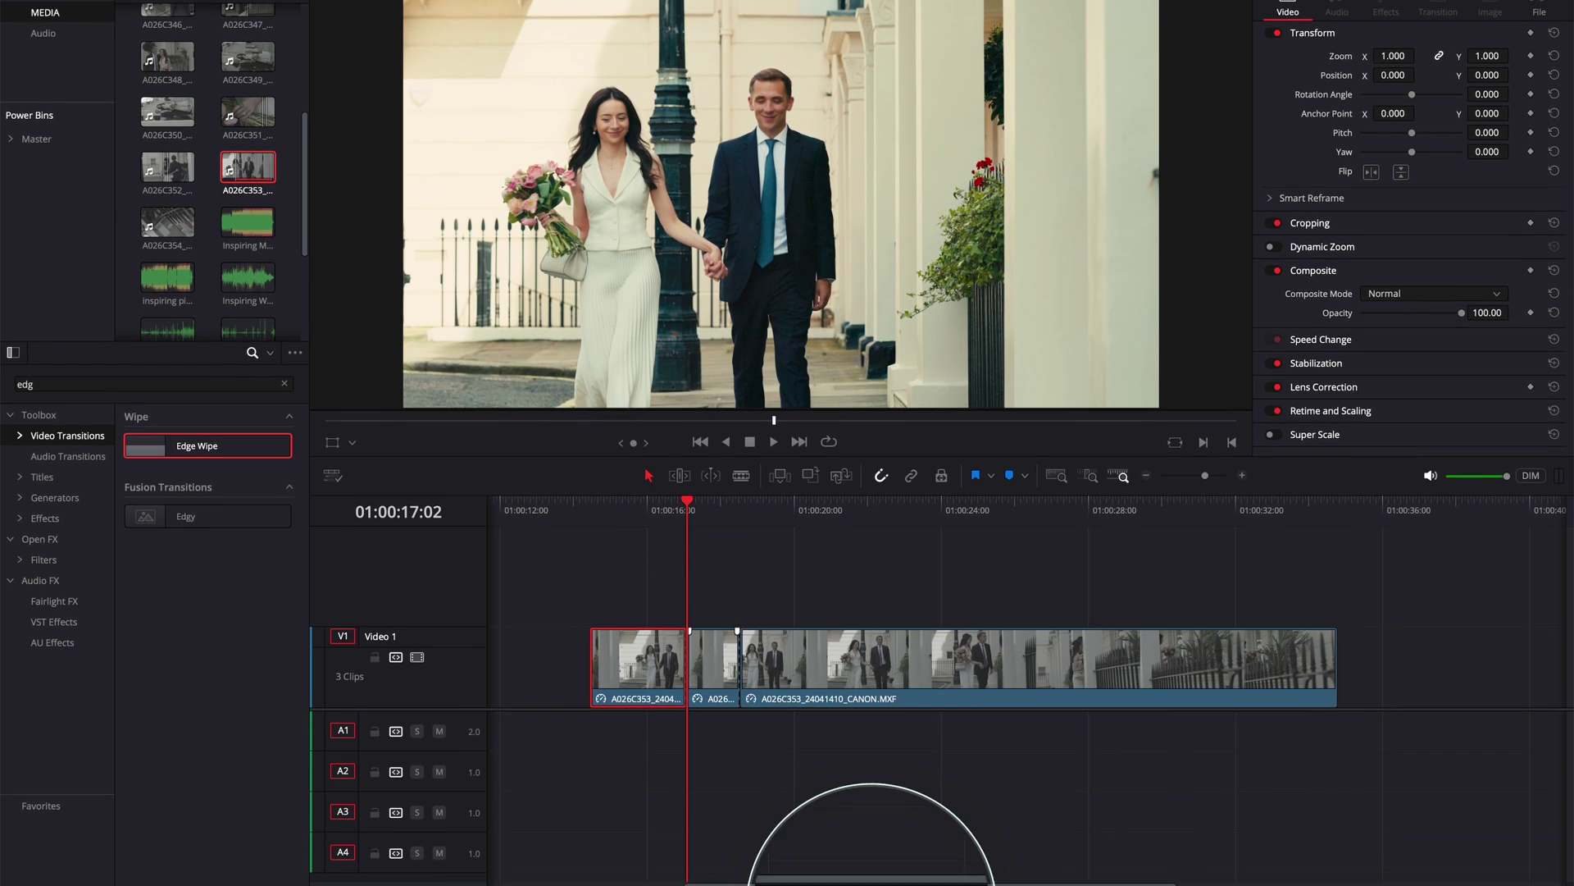
# - On the Color page, look through the three clips and toggle the thumbnail strip
pyautogui.click(878, 874)
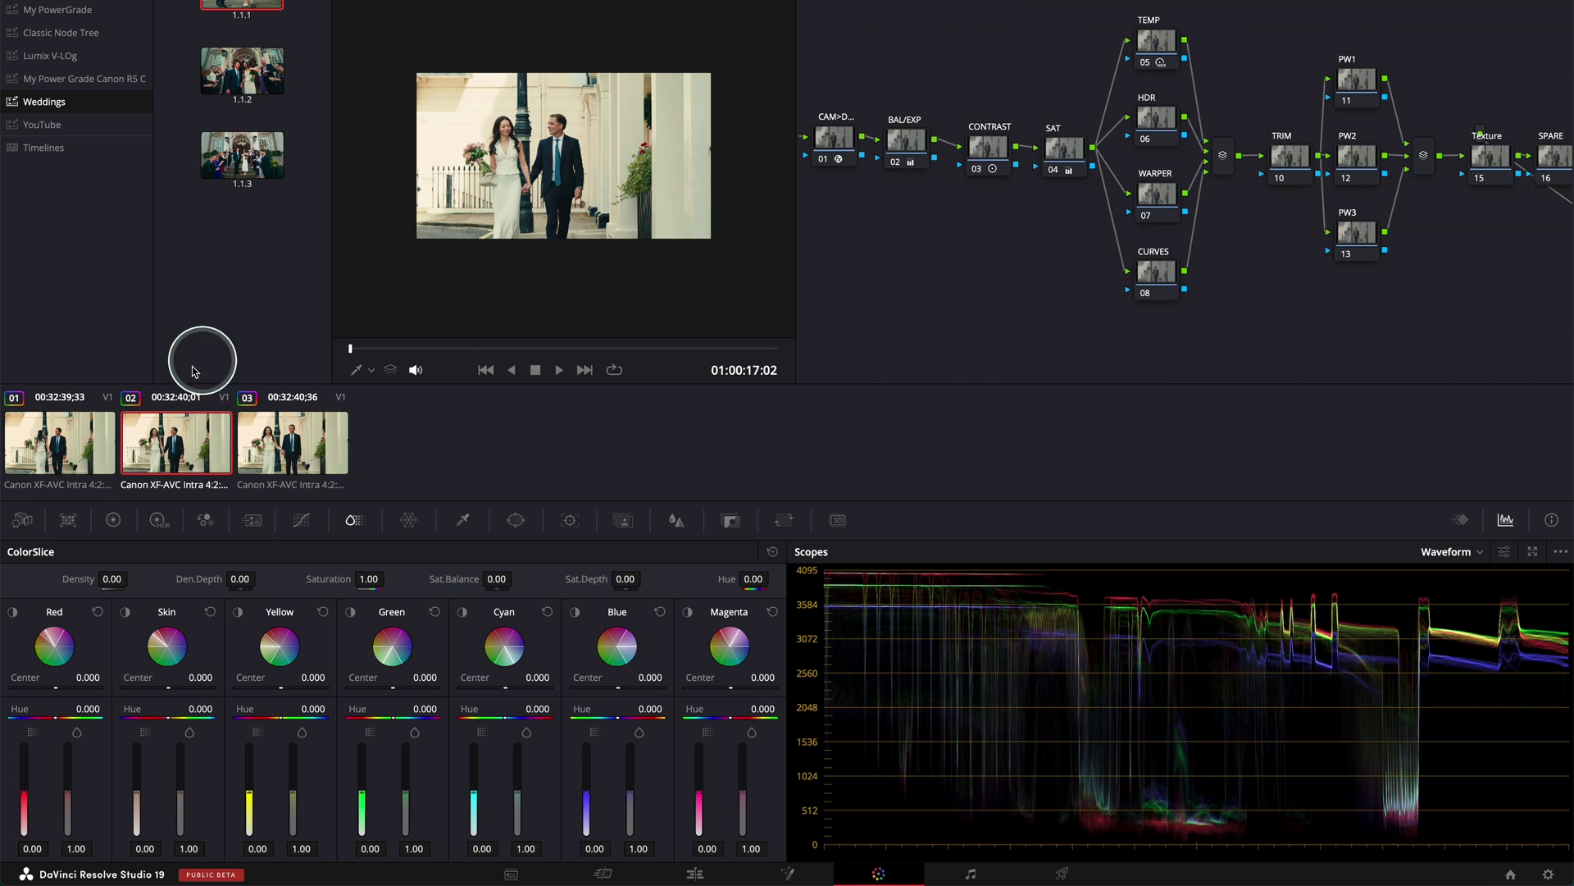
pyautogui.click(80, 441)
pyautogui.click(135, 443)
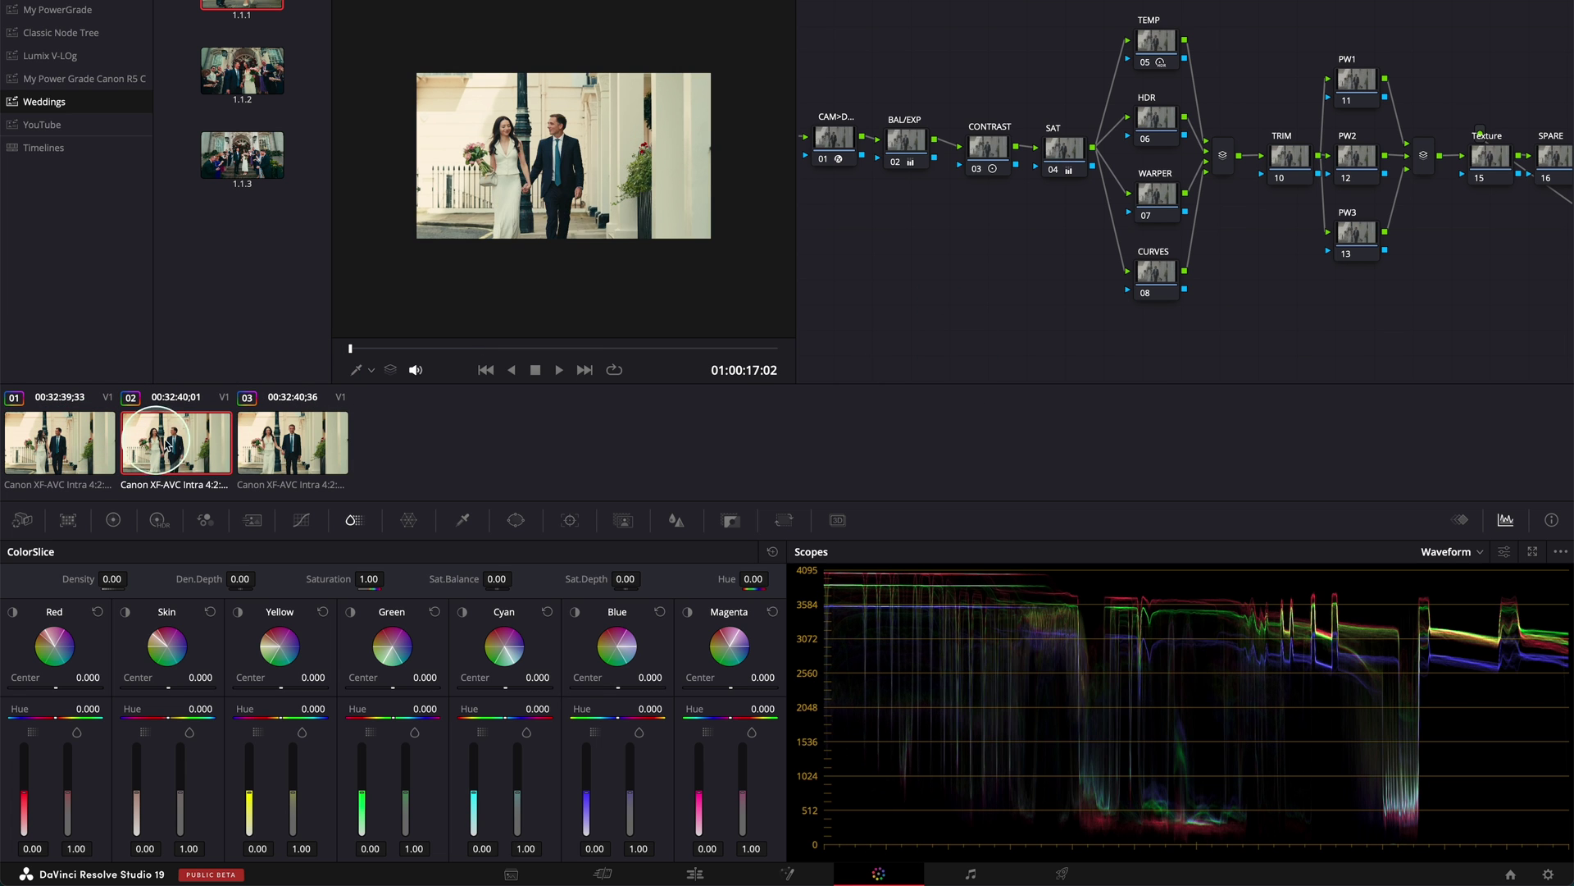
pyautogui.click(270, 443)
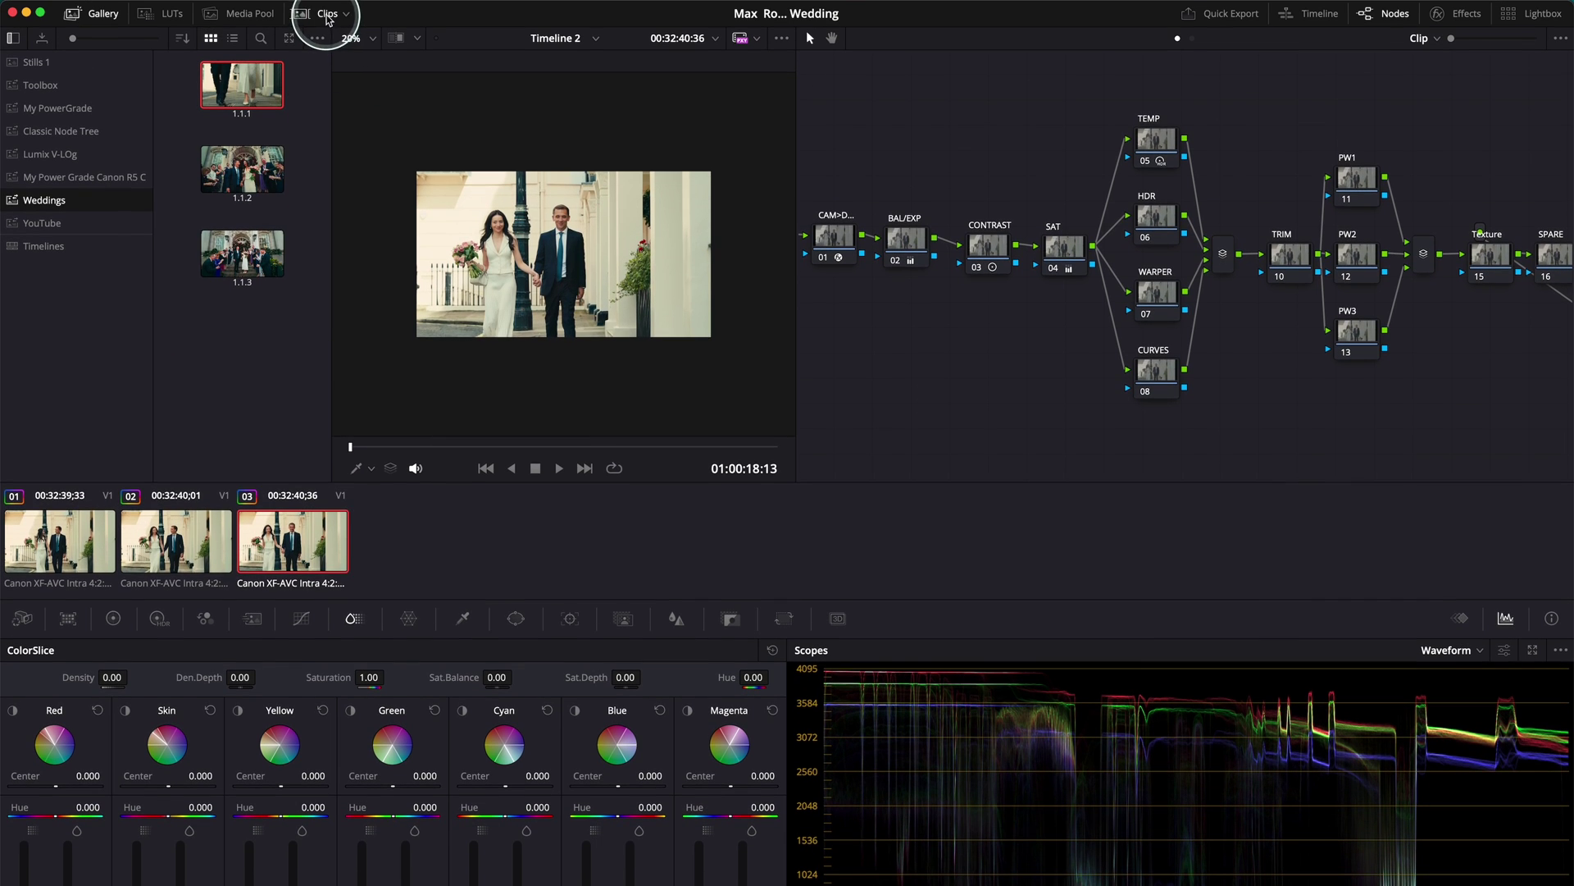
pyautogui.click(327, 7)
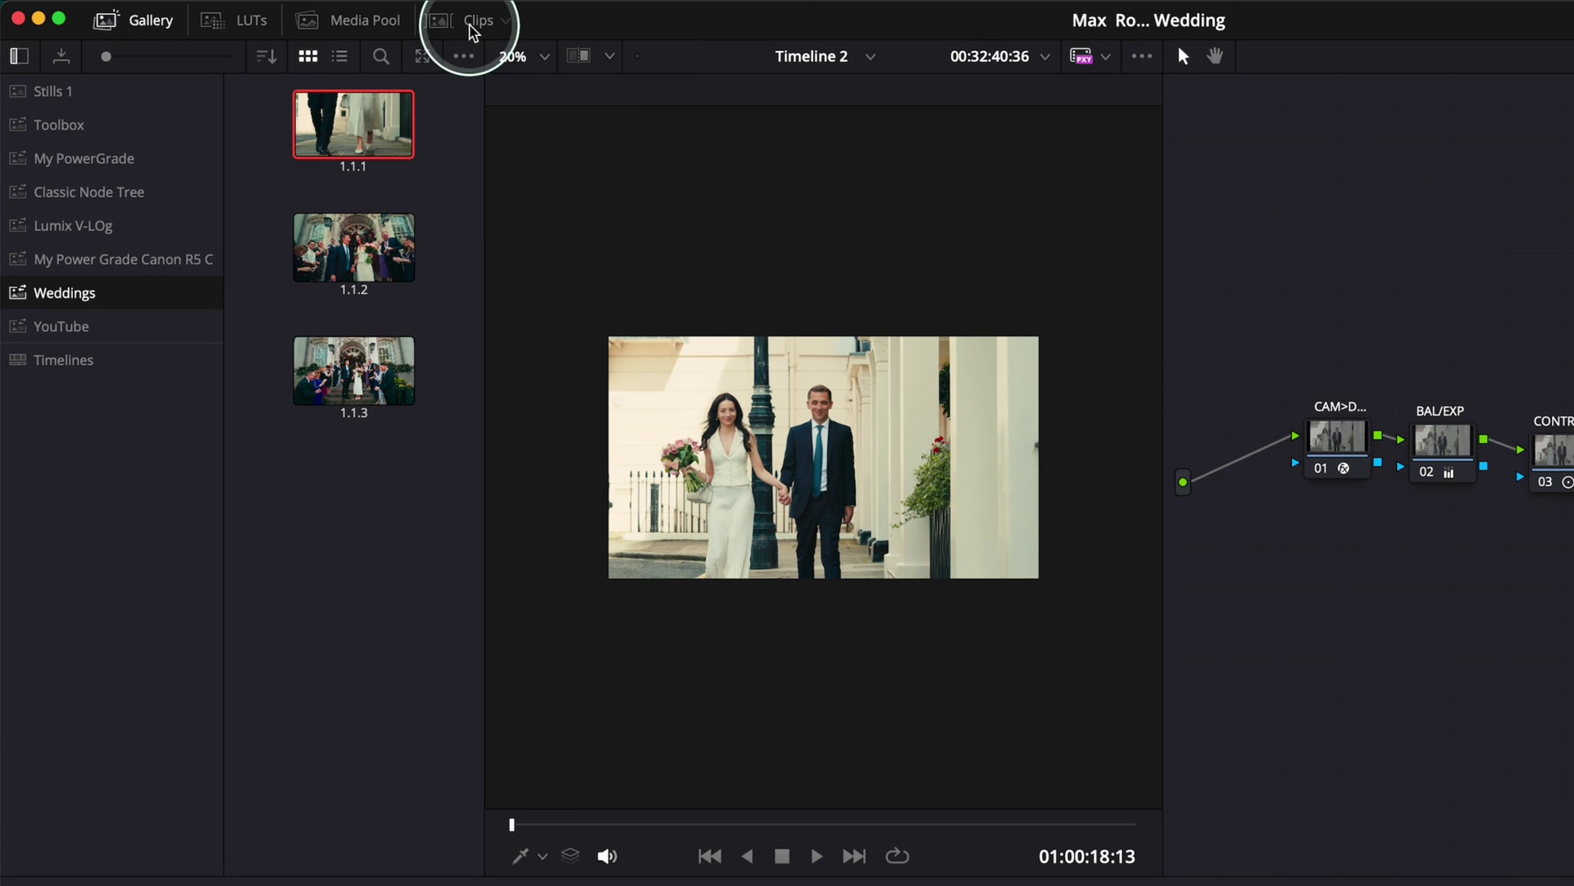
pyautogui.click(474, 32)
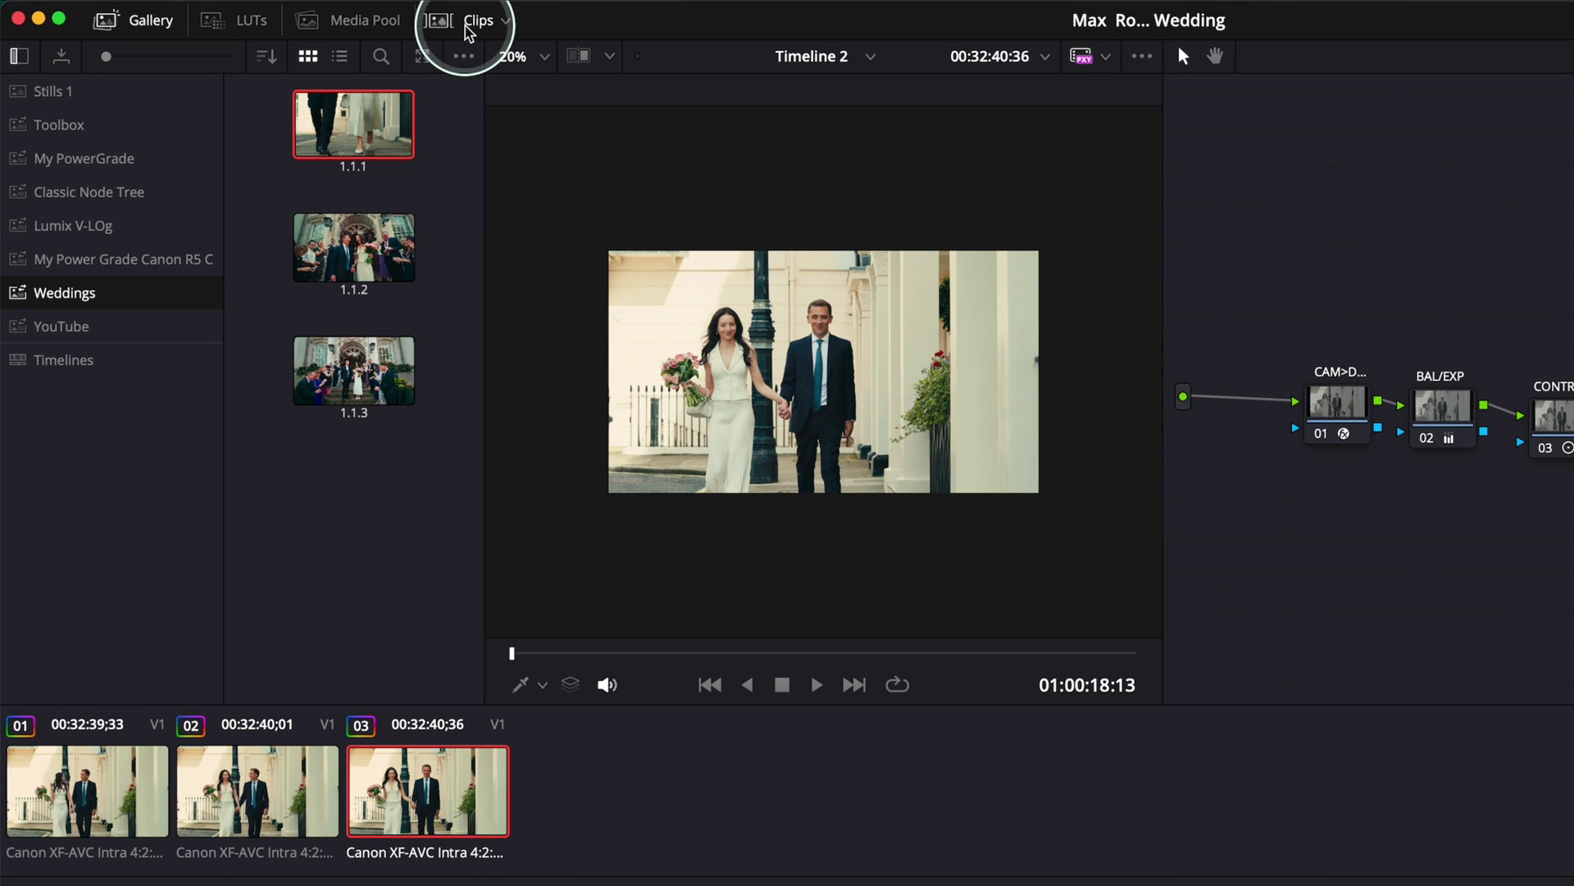
# - Delete every grading node from clip 01, then select clip 02
pyautogui.click(89, 779)
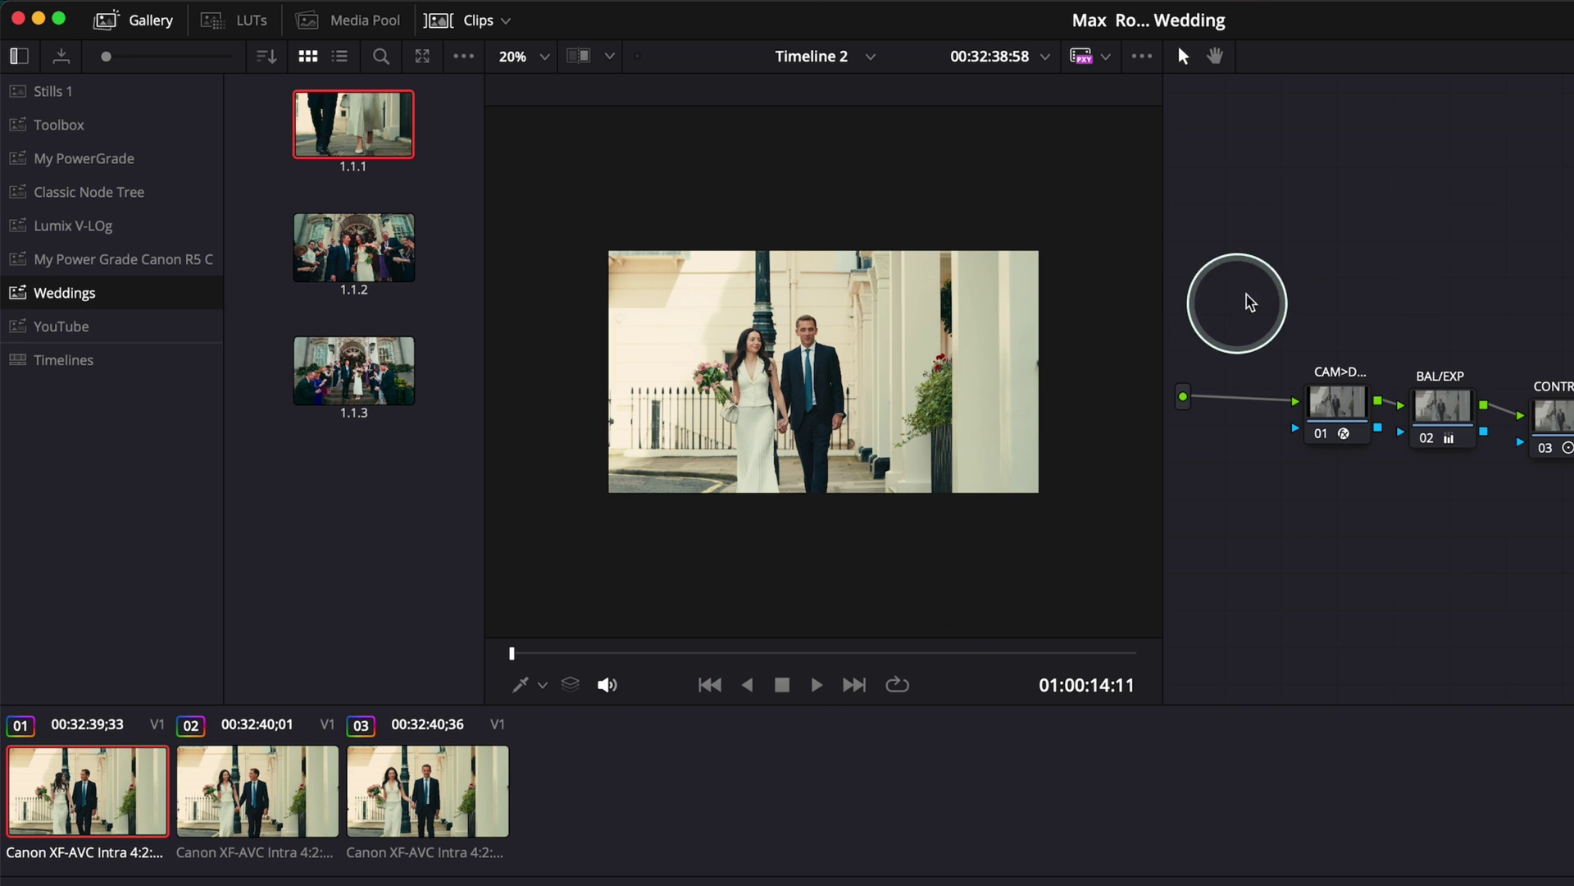
pyautogui.moveTo(1256, 131); pyautogui.dragTo(1573, 735)
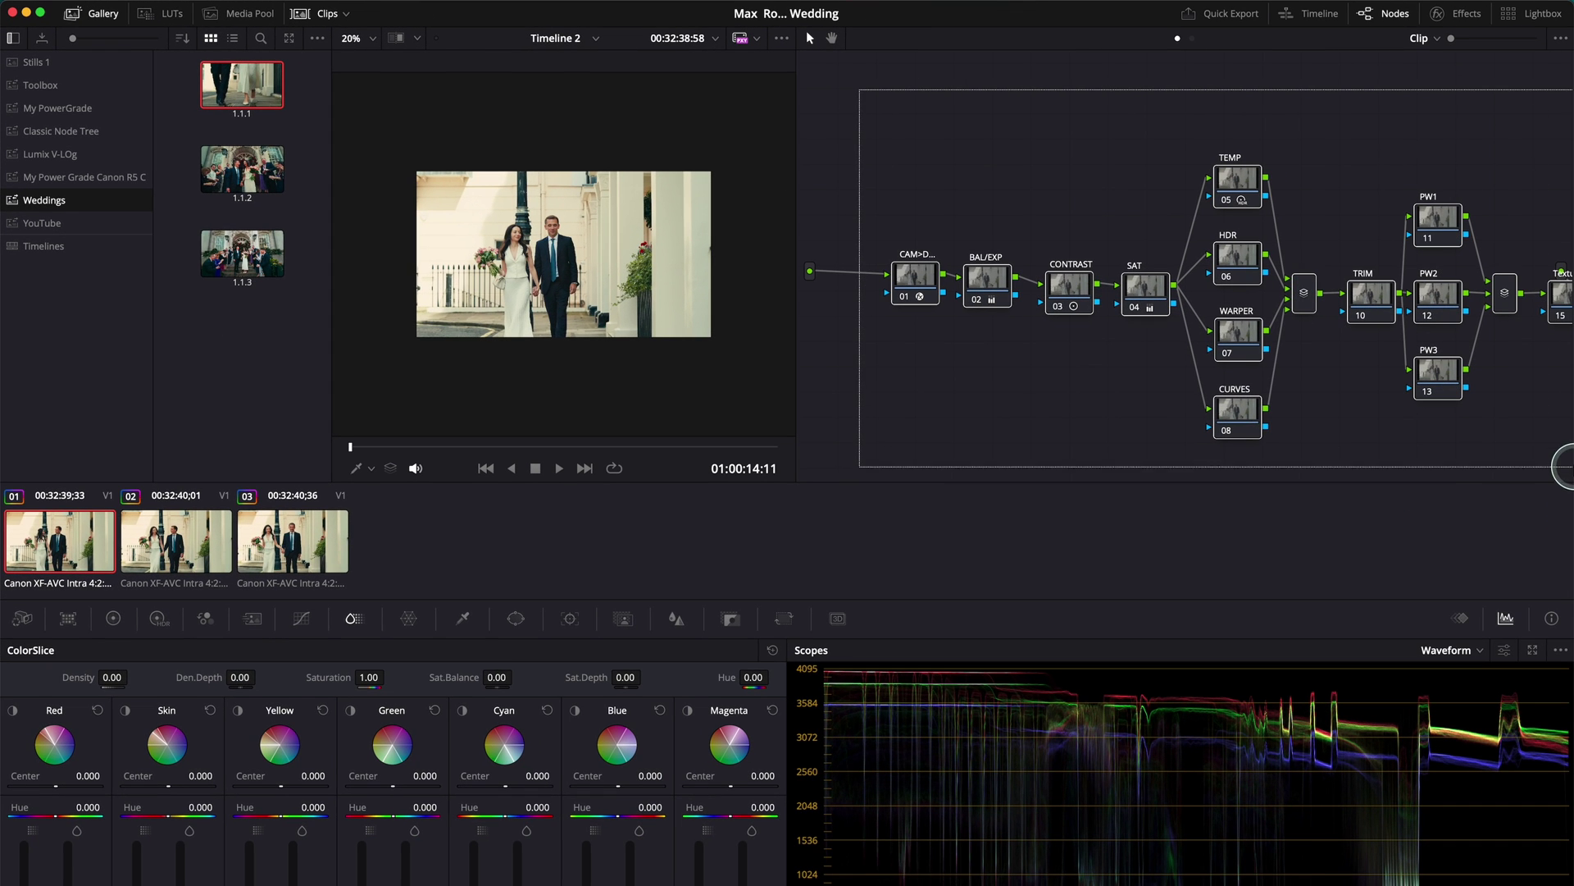
pyautogui.moveTo(1568, 467); pyautogui.dragTo(1568, 460)
pyautogui.press('Delete')
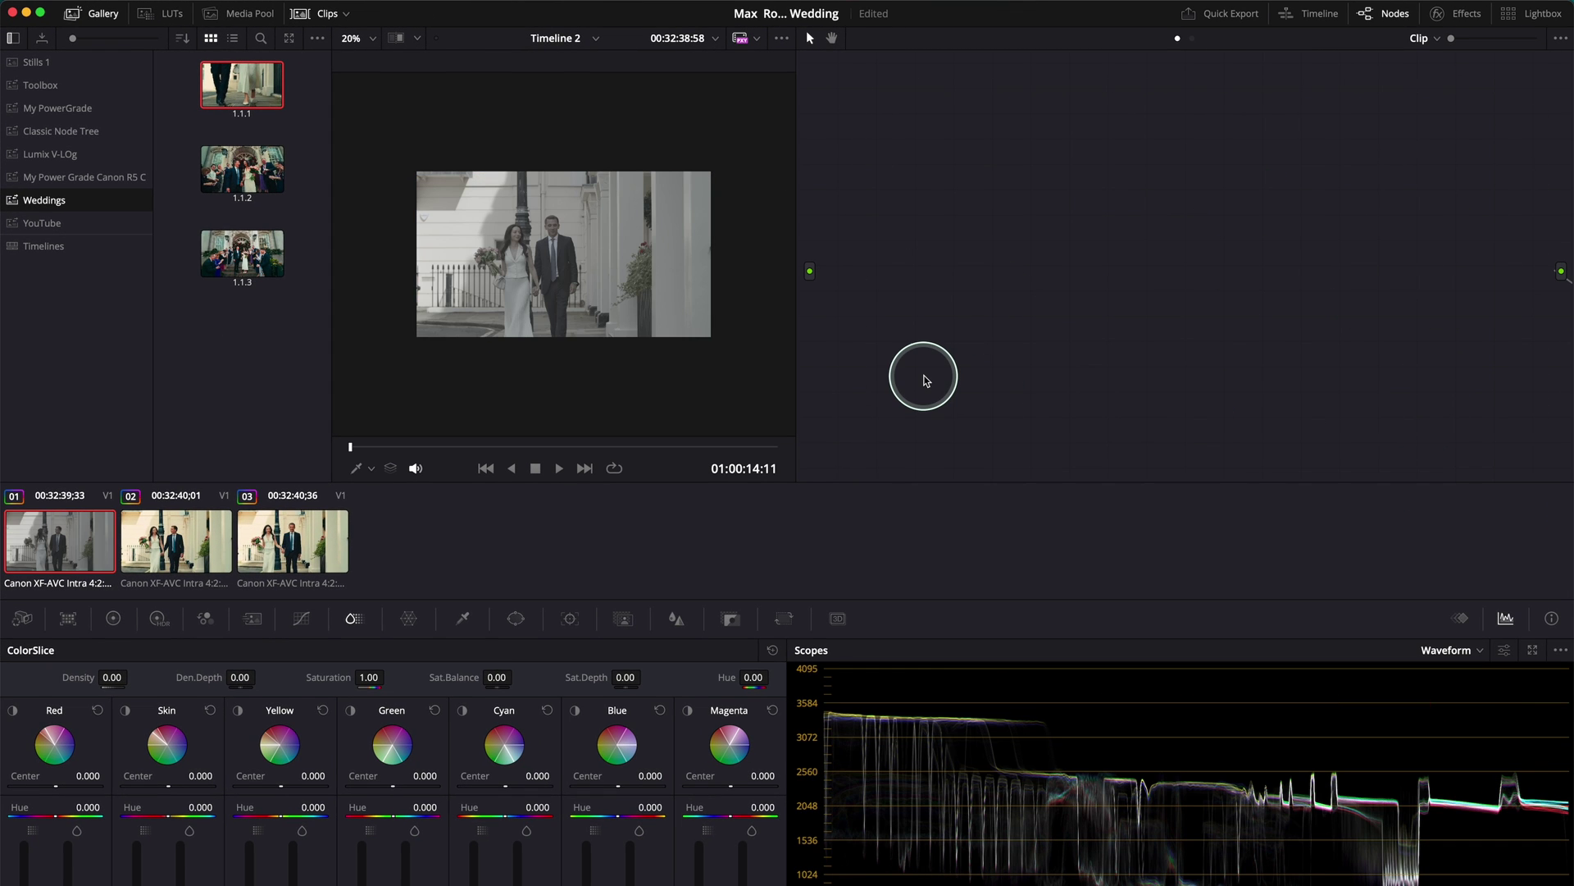
pyautogui.click(186, 538)
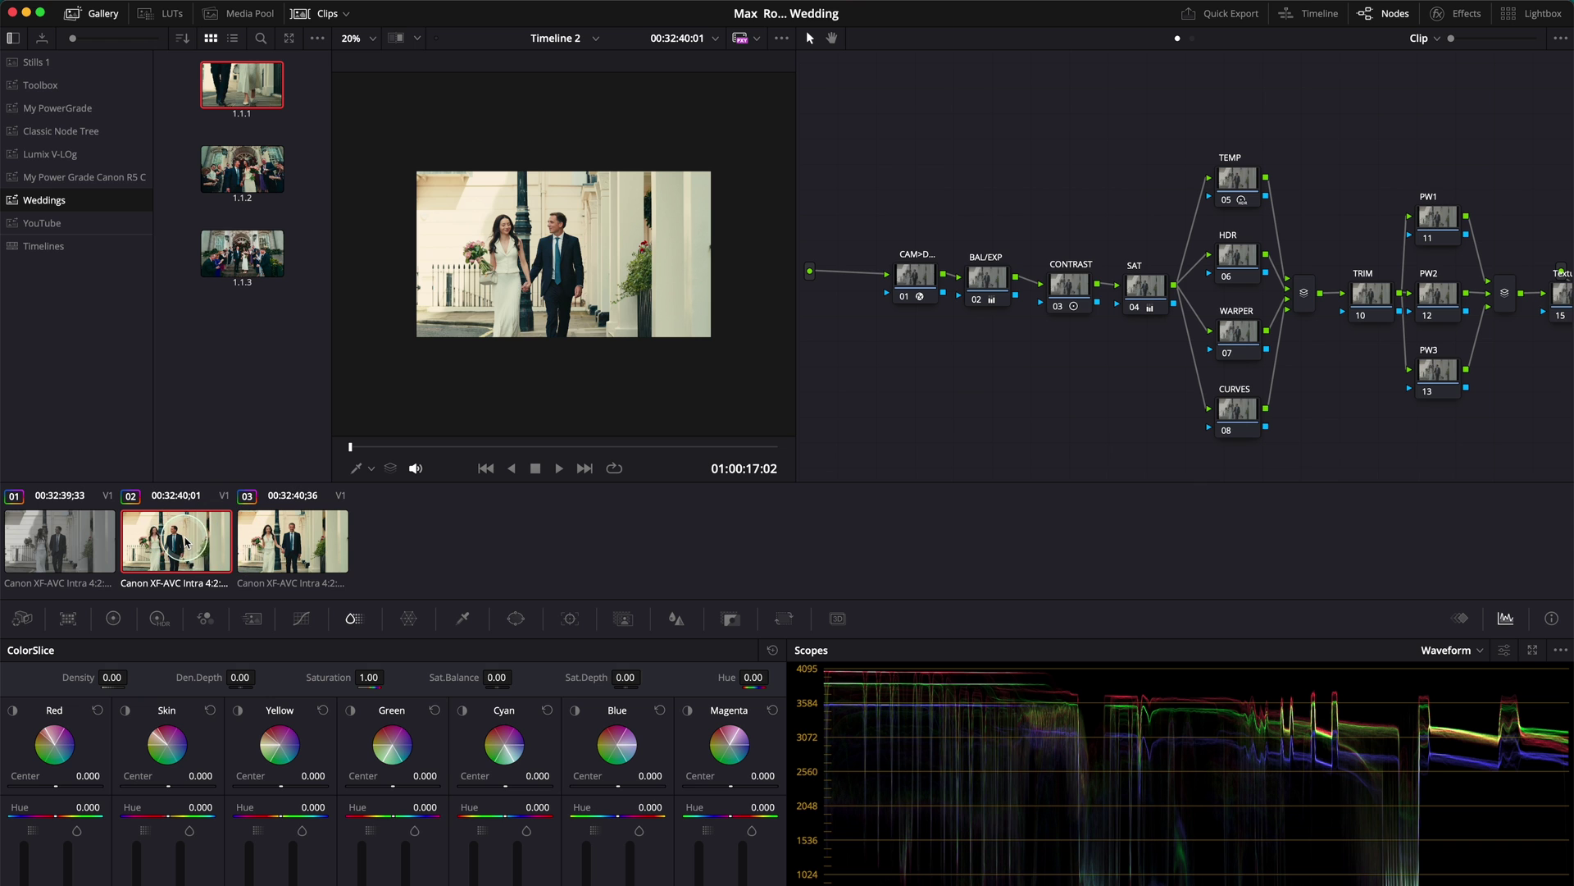
# - On clip 02's SAT node, raise Shadows to 22.00 in the primary color wheels
pyautogui.click(297, 543)
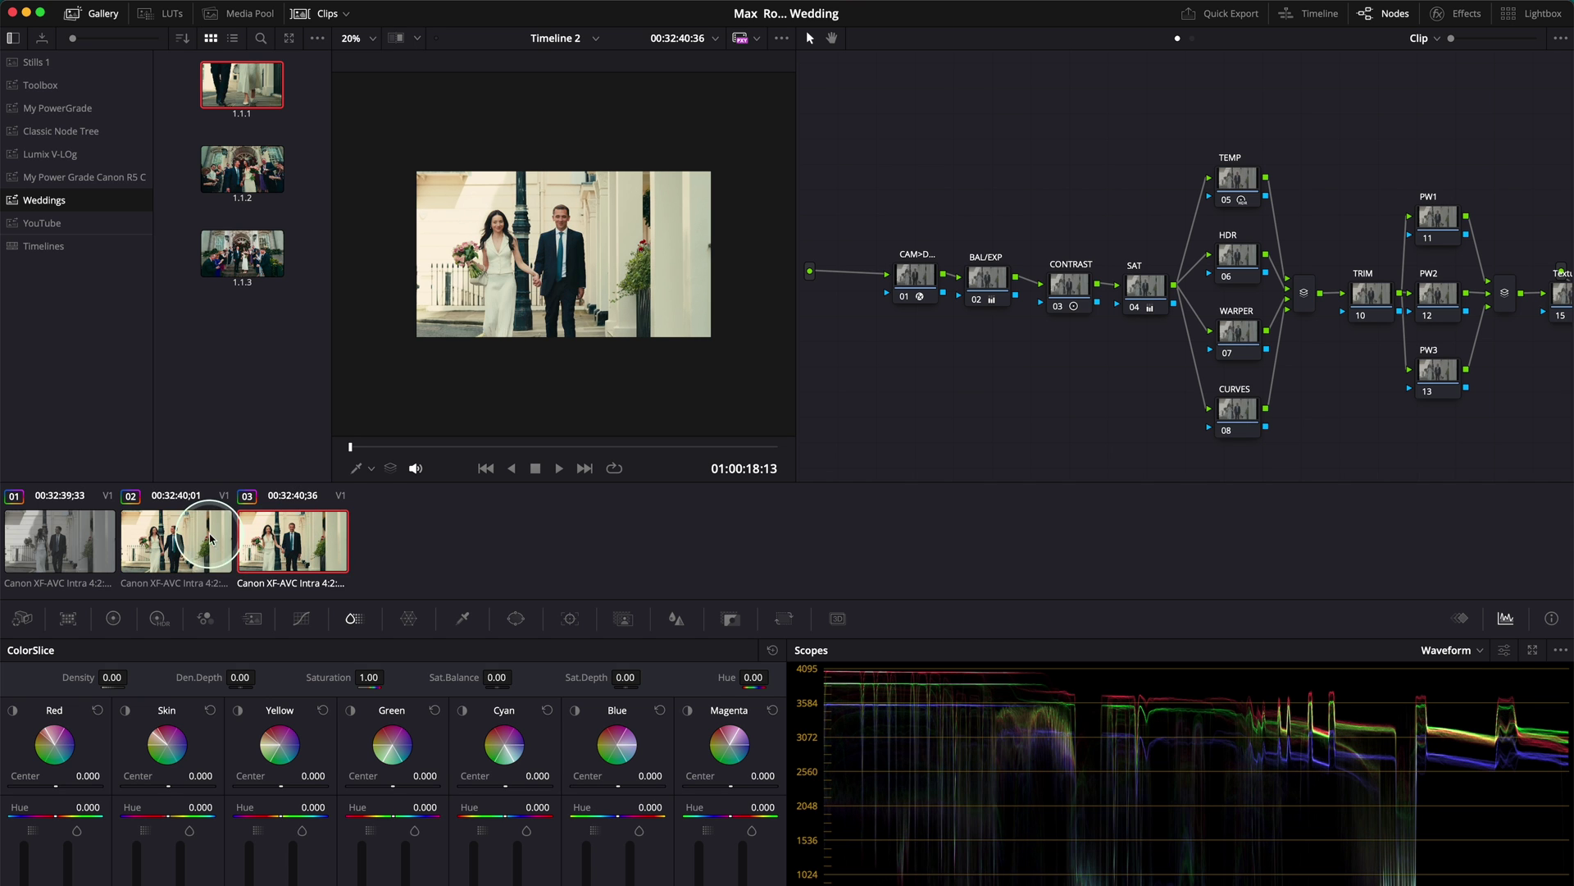
pyautogui.click(184, 538)
pyautogui.click(283, 540)
pyautogui.click(187, 537)
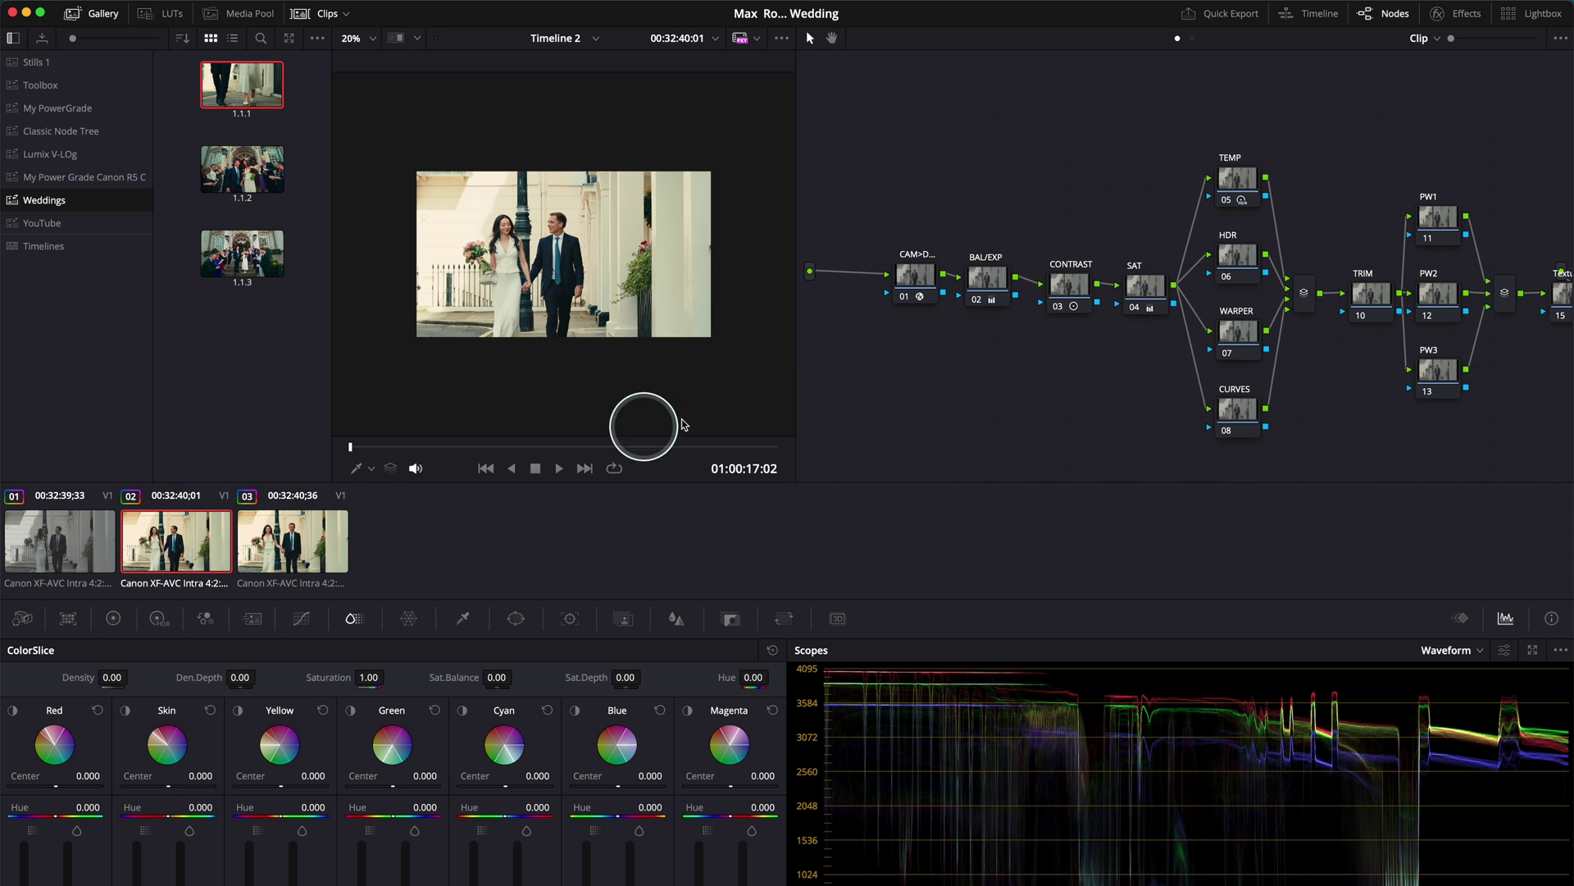
pyautogui.click(1148, 291)
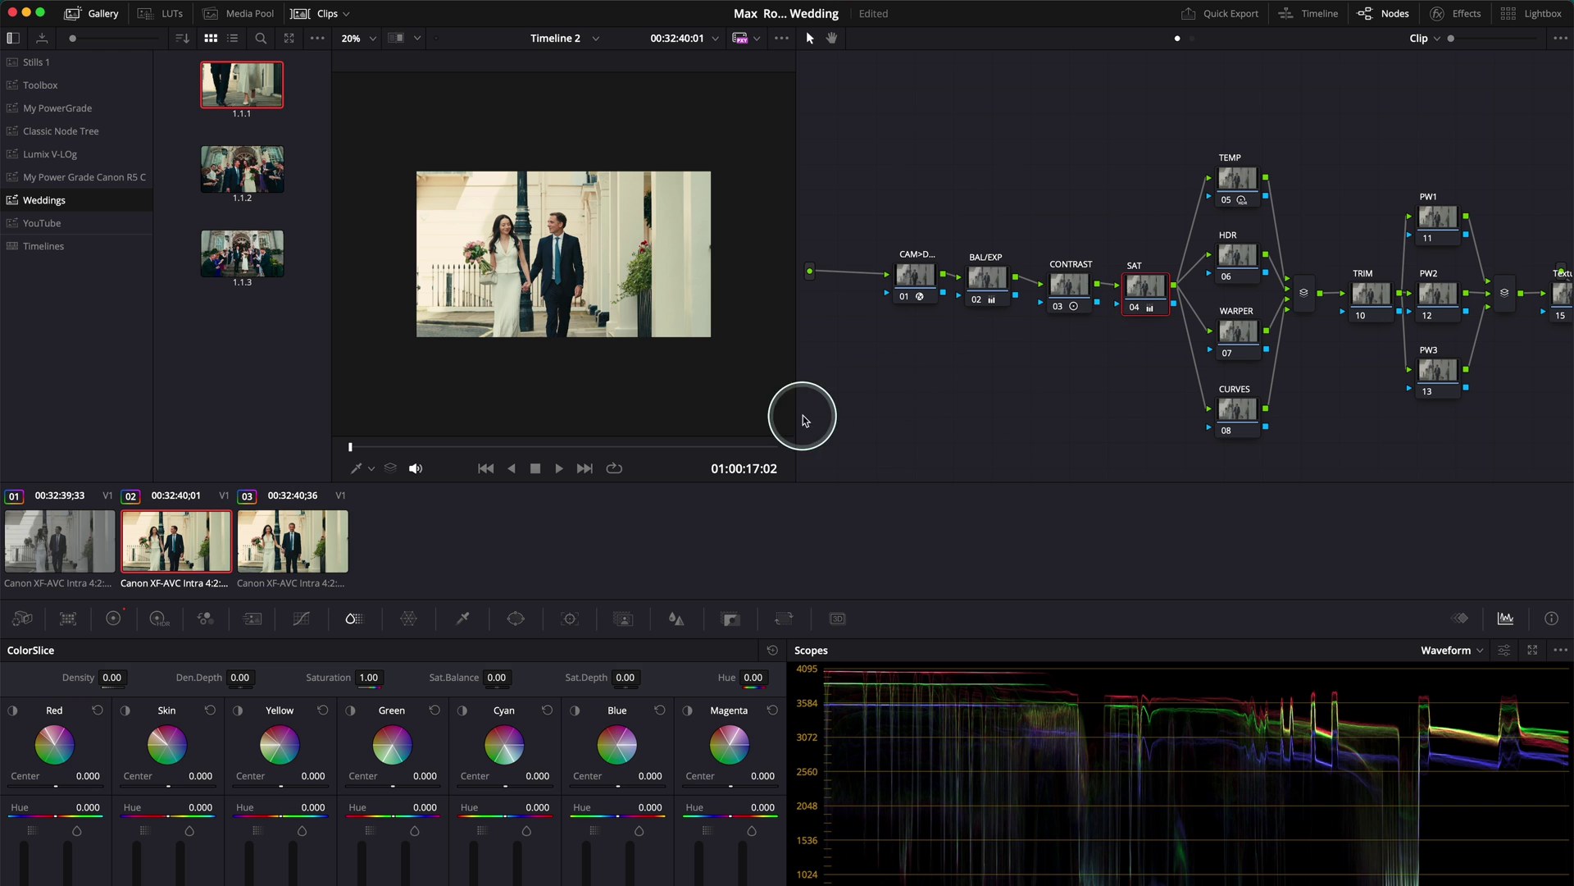
pyautogui.click(112, 618)
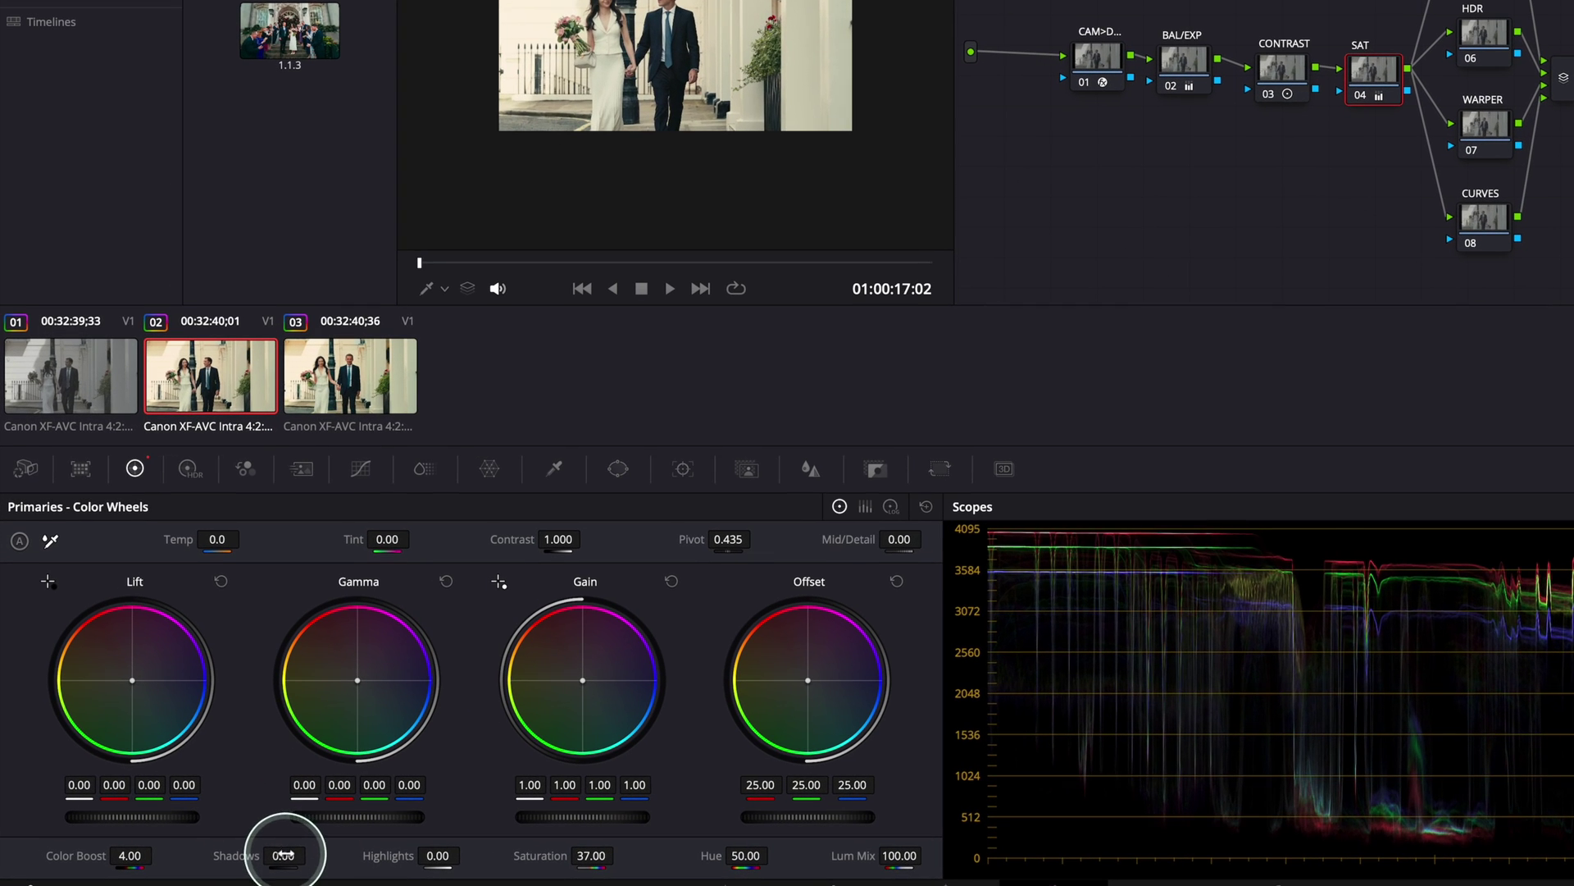
pyautogui.moveTo(259, 845); pyautogui.dragTo(297, 850)
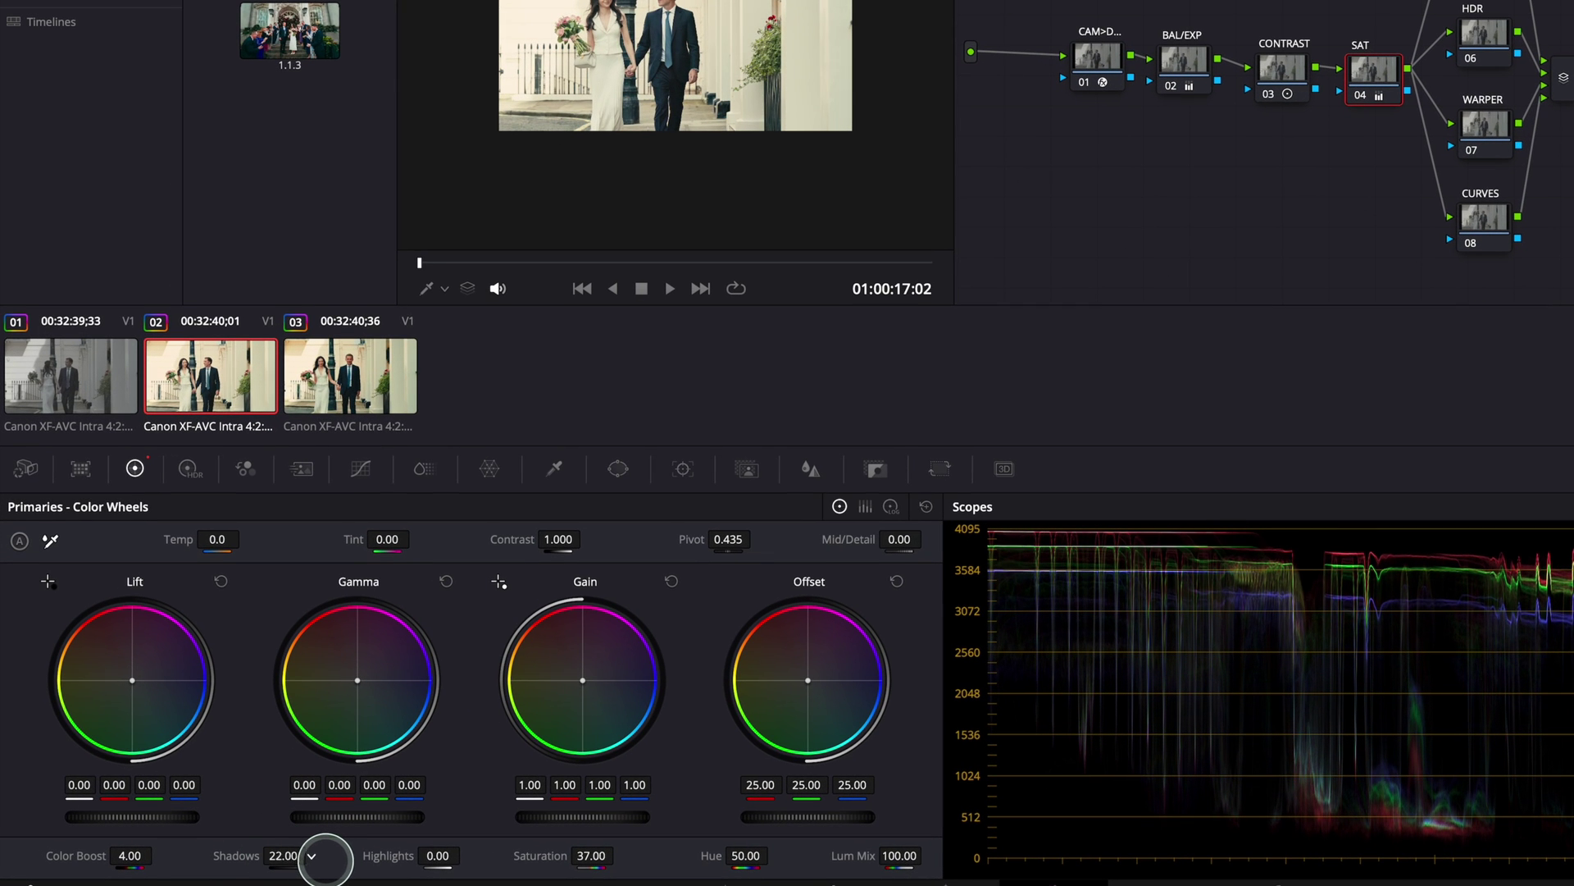
# - Compare clips 01, 02 and 03, ending back on clip 02
pyautogui.click(71, 377)
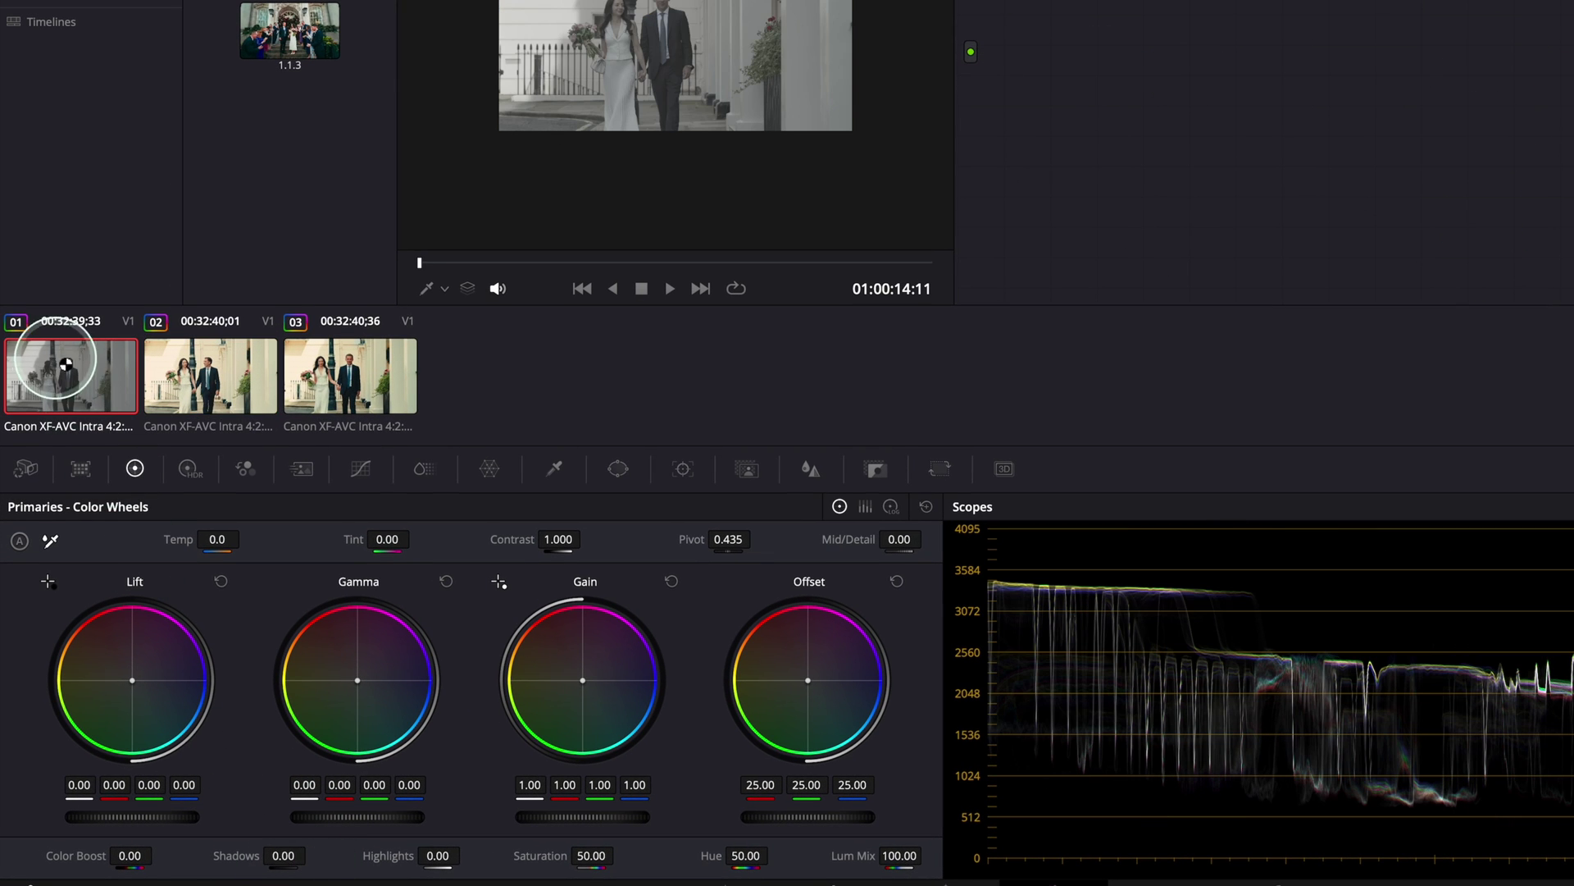
pyautogui.click(172, 377)
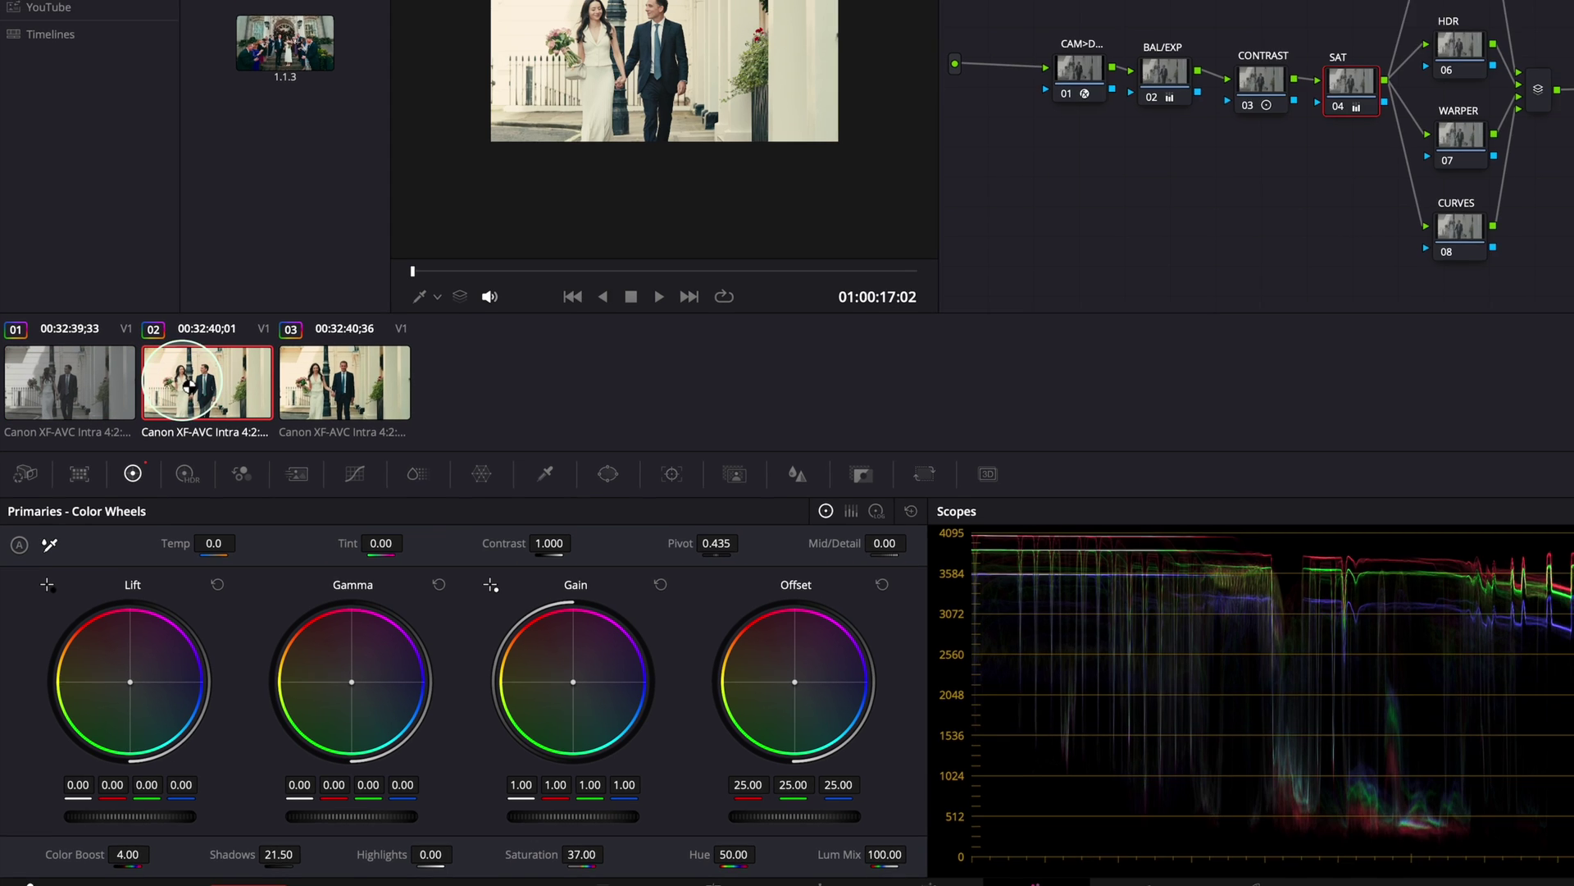
pyautogui.click(329, 378)
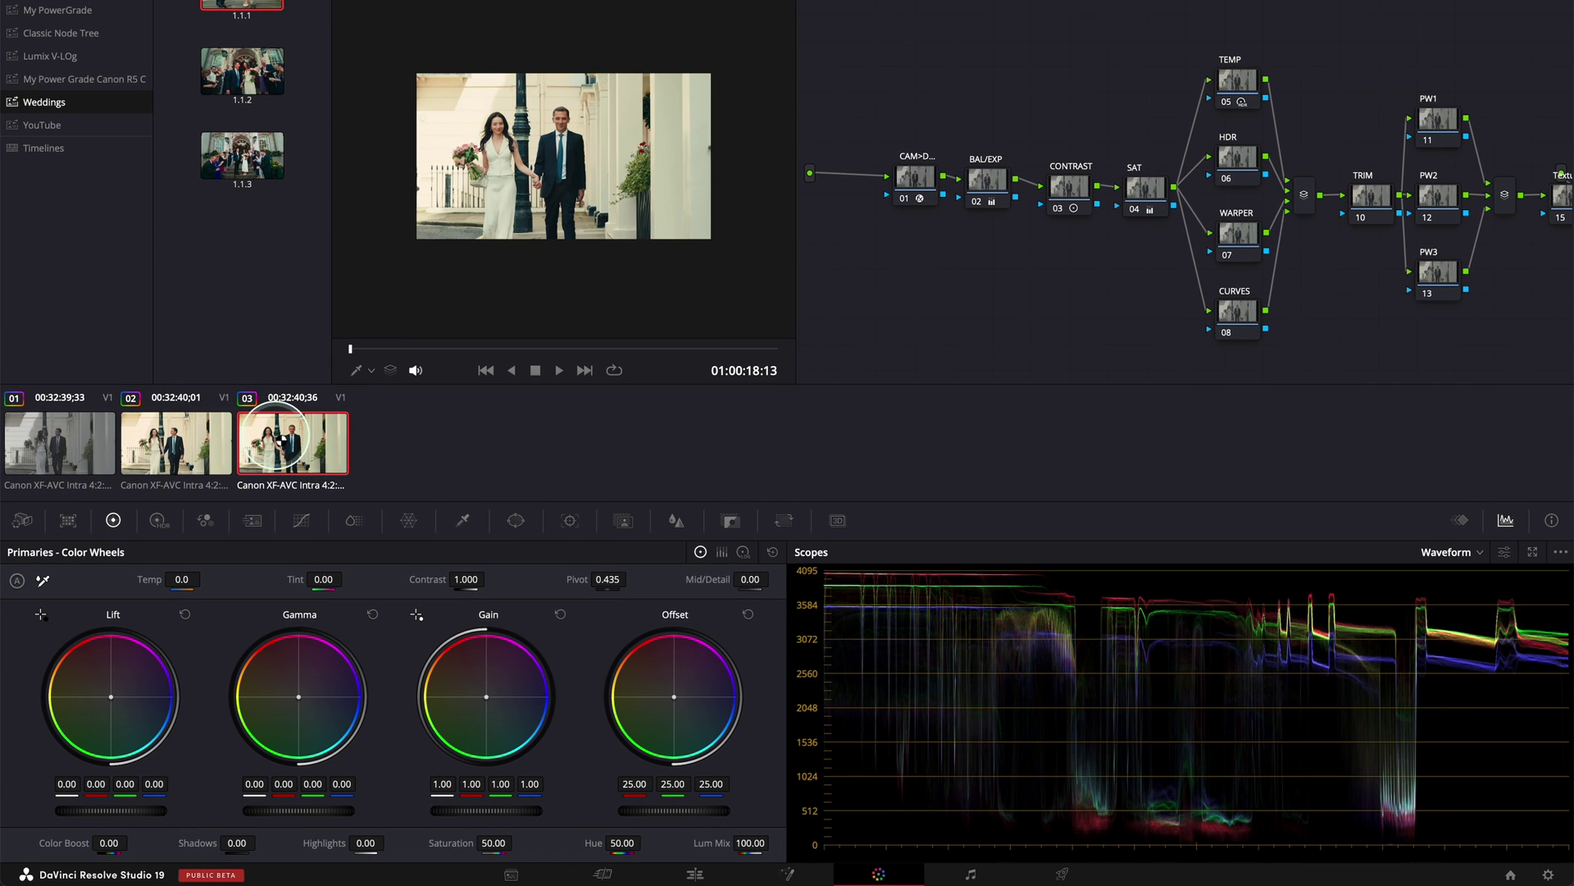
pyautogui.click(199, 444)
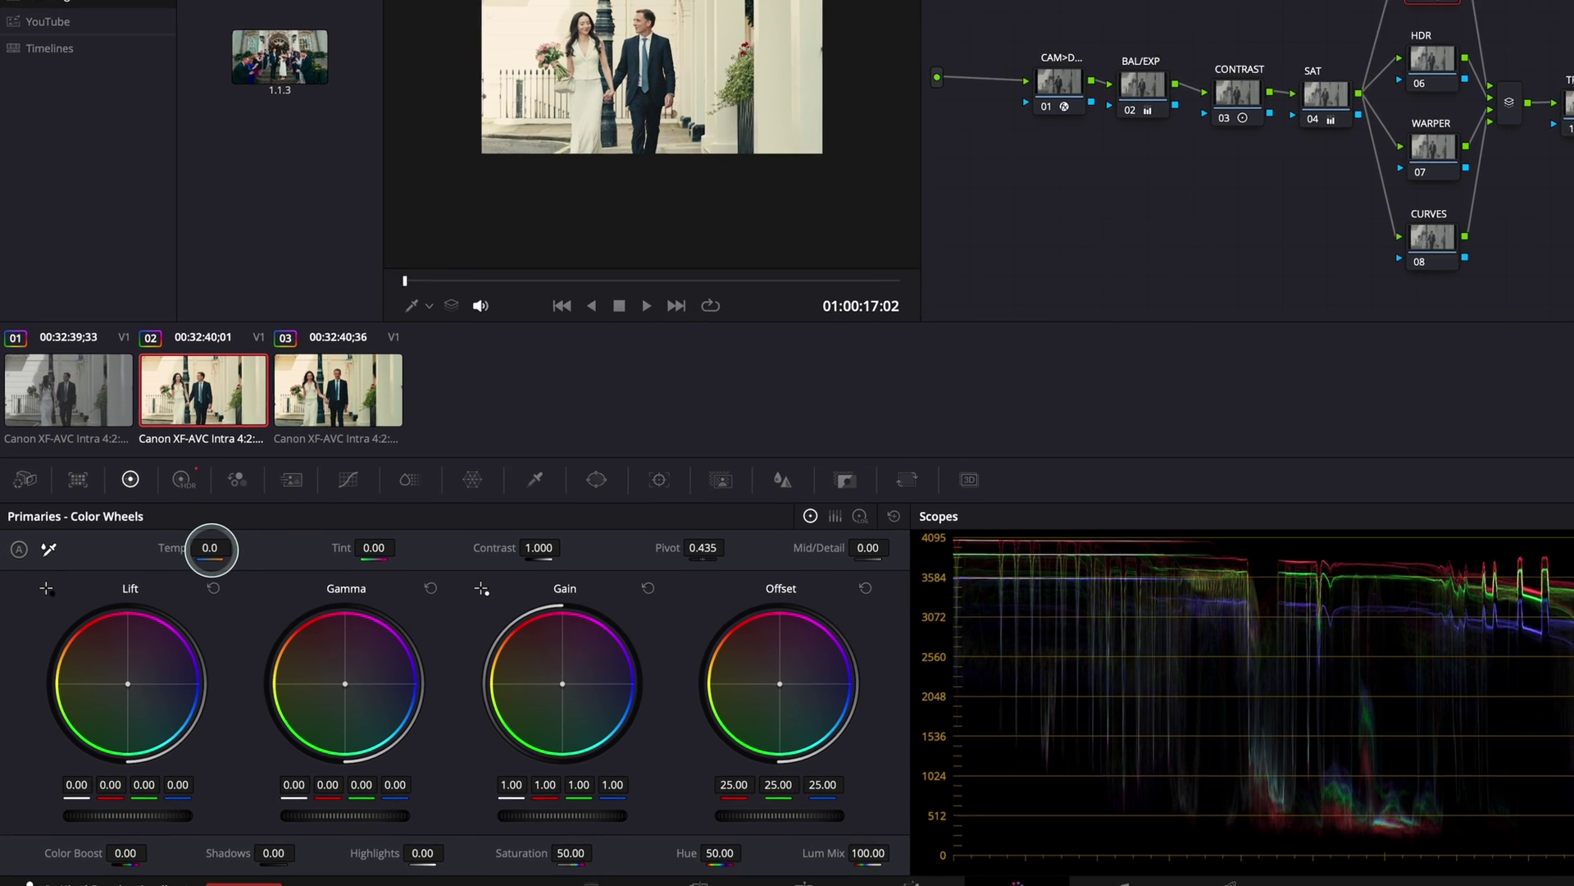
pyautogui.moveTo(184, 579); pyautogui.dragTo(207, 533)
pyautogui.scroll(1, 625, 42)
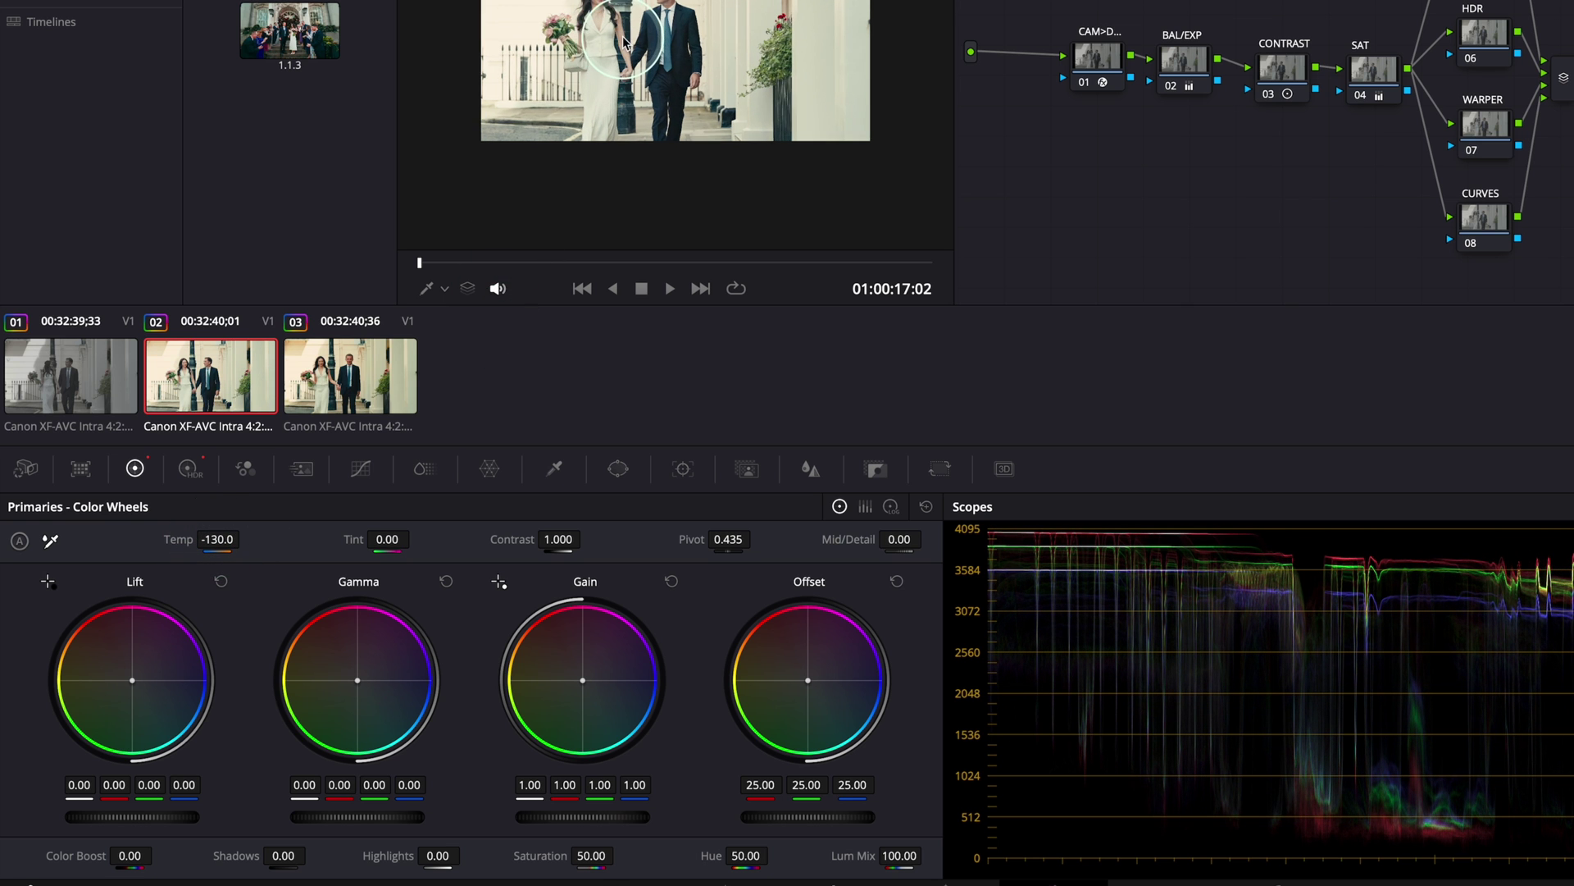
pyautogui.scroll(1, 624, 42)
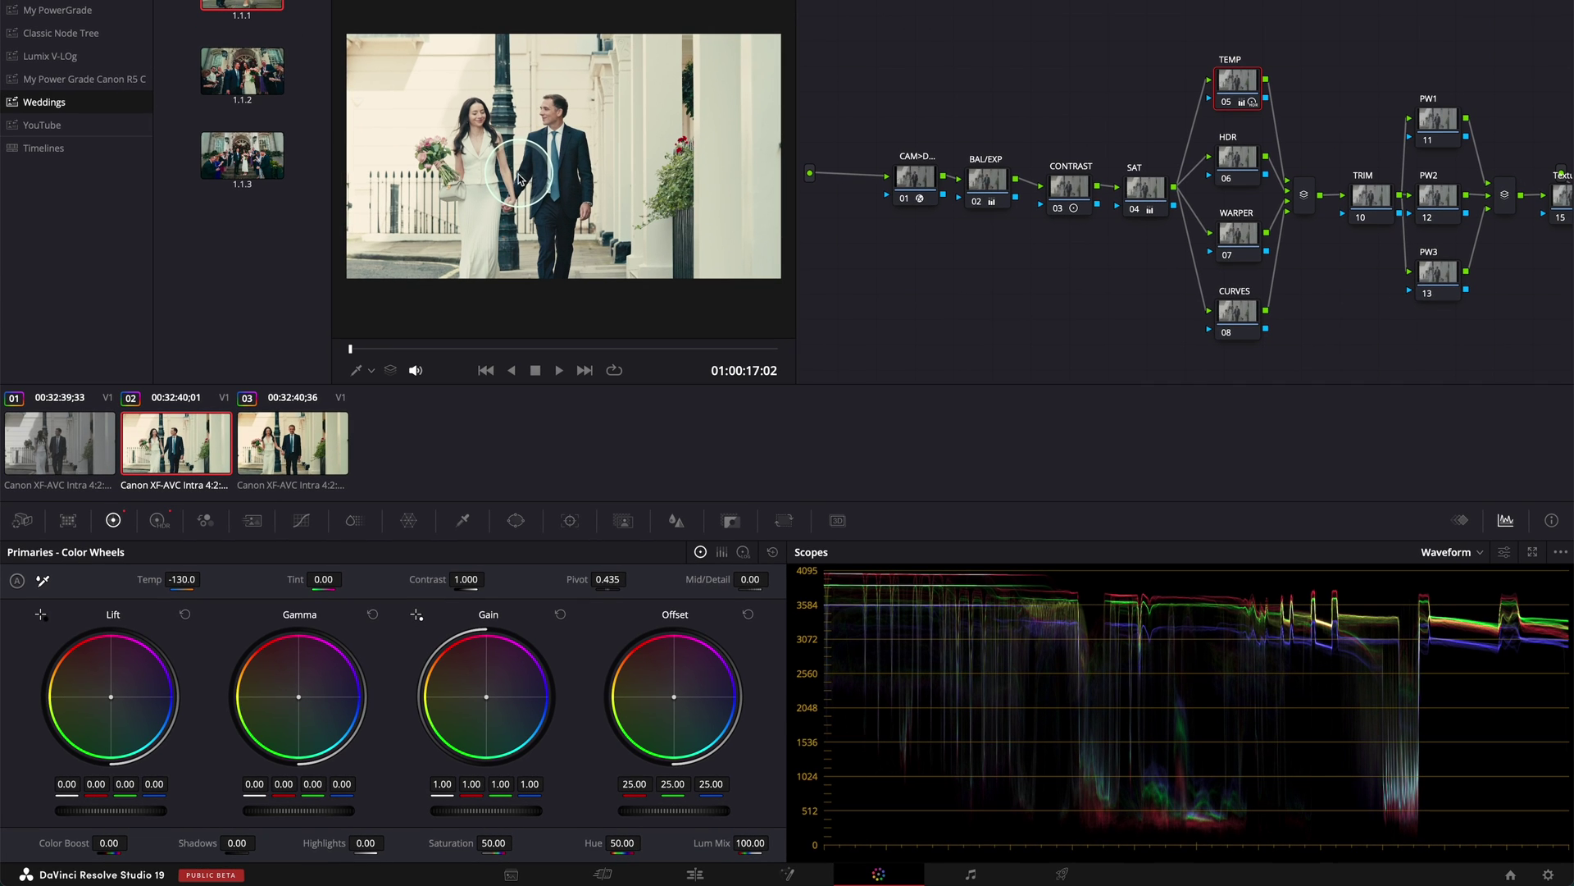
pyautogui.click(91, 438)
pyautogui.click(164, 447)
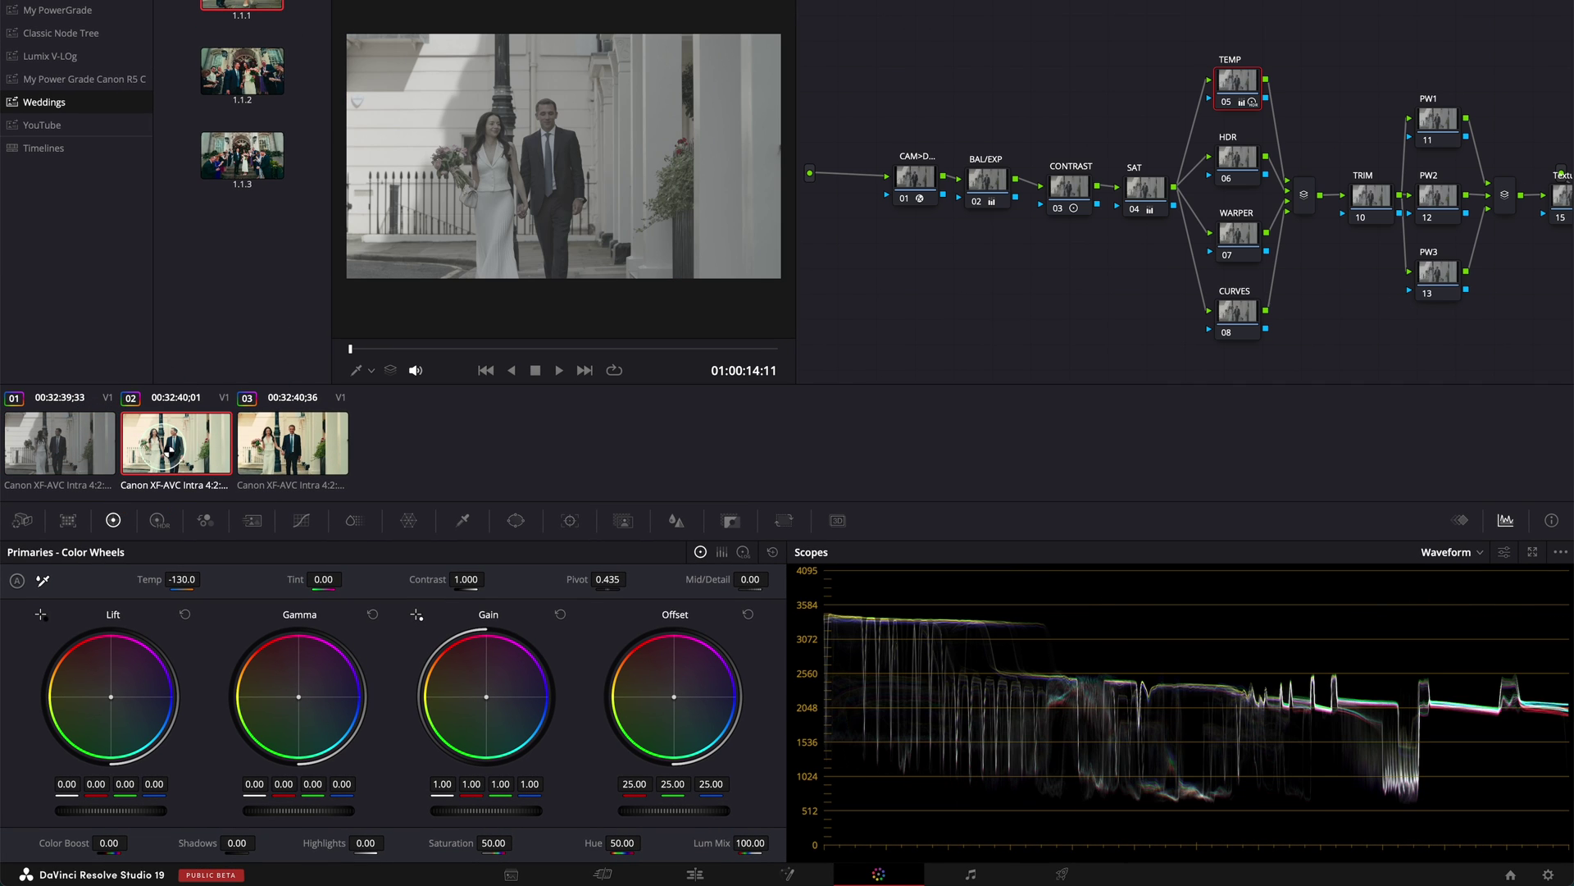
pyautogui.click(292, 447)
pyautogui.click(53, 439)
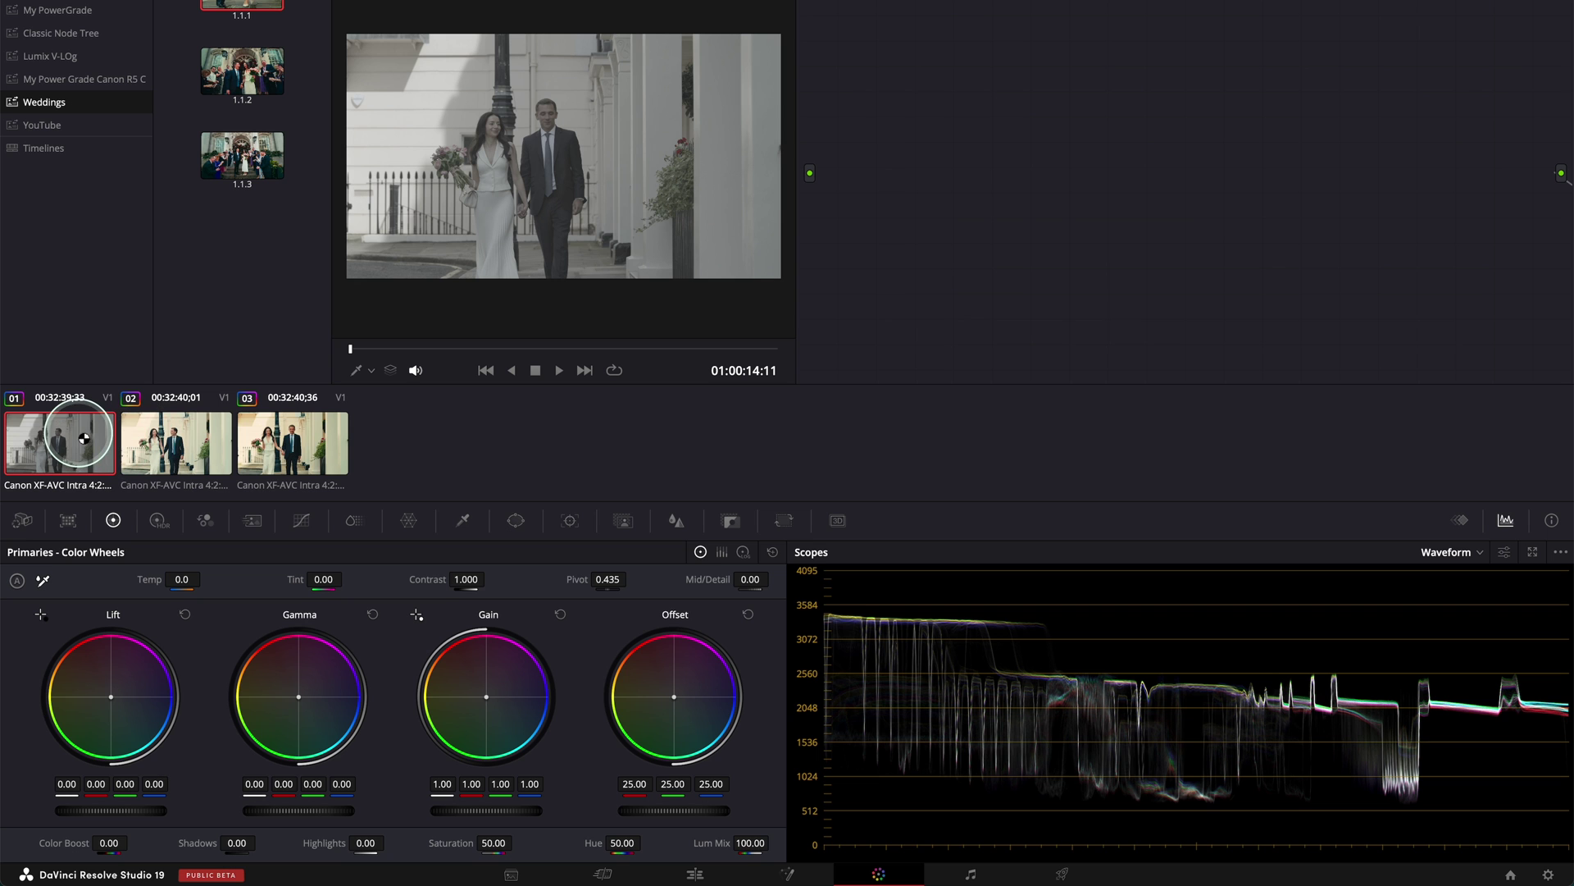
pyautogui.click(167, 449)
pyautogui.click(305, 447)
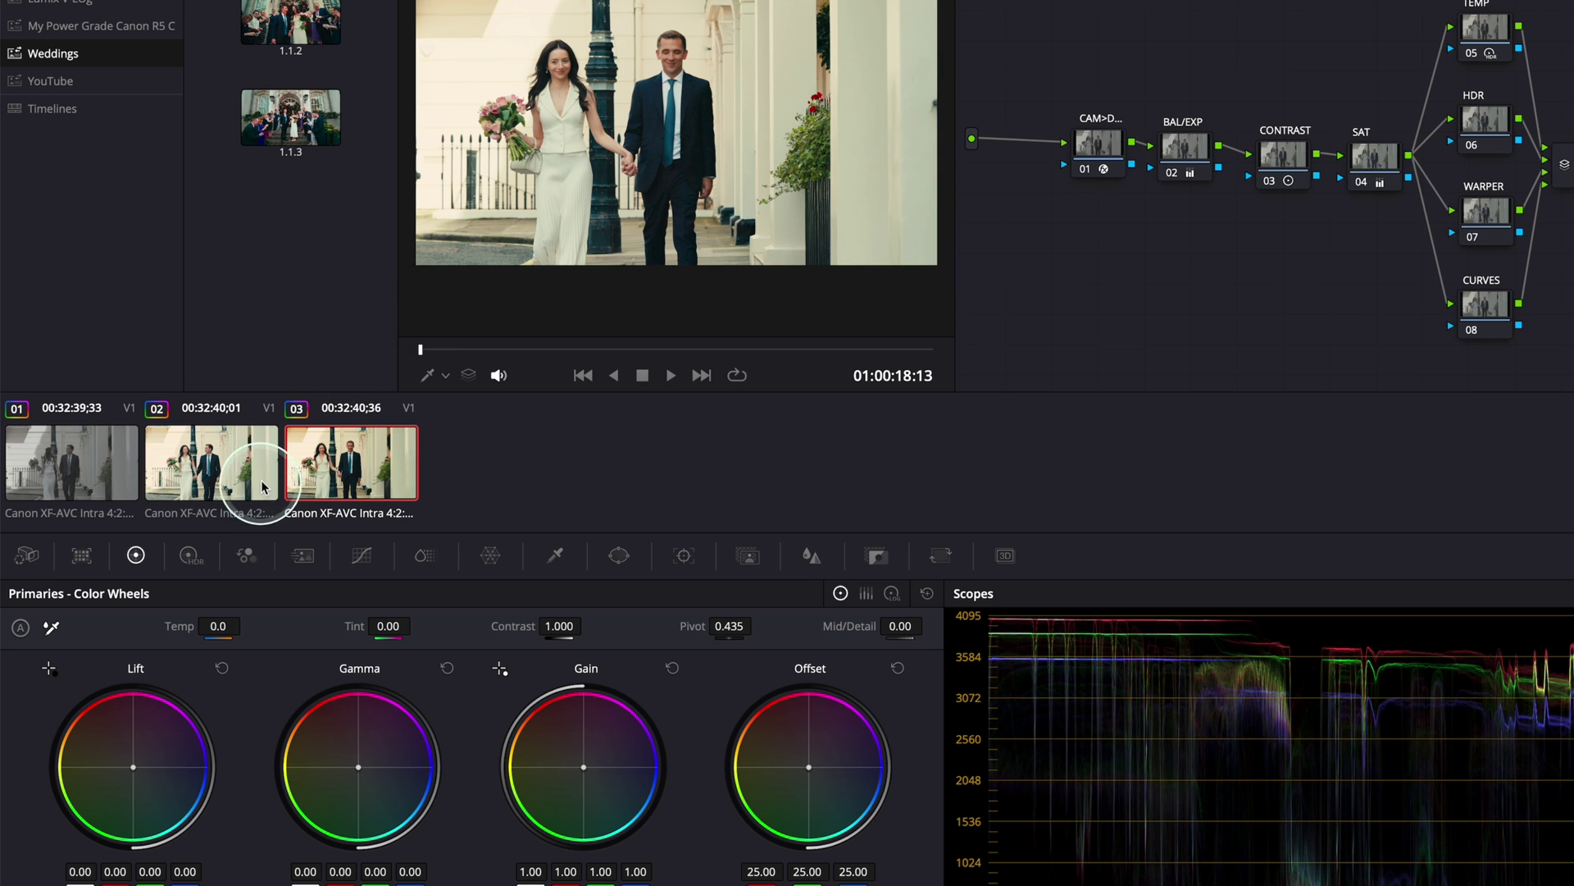
pyautogui.click(221, 475)
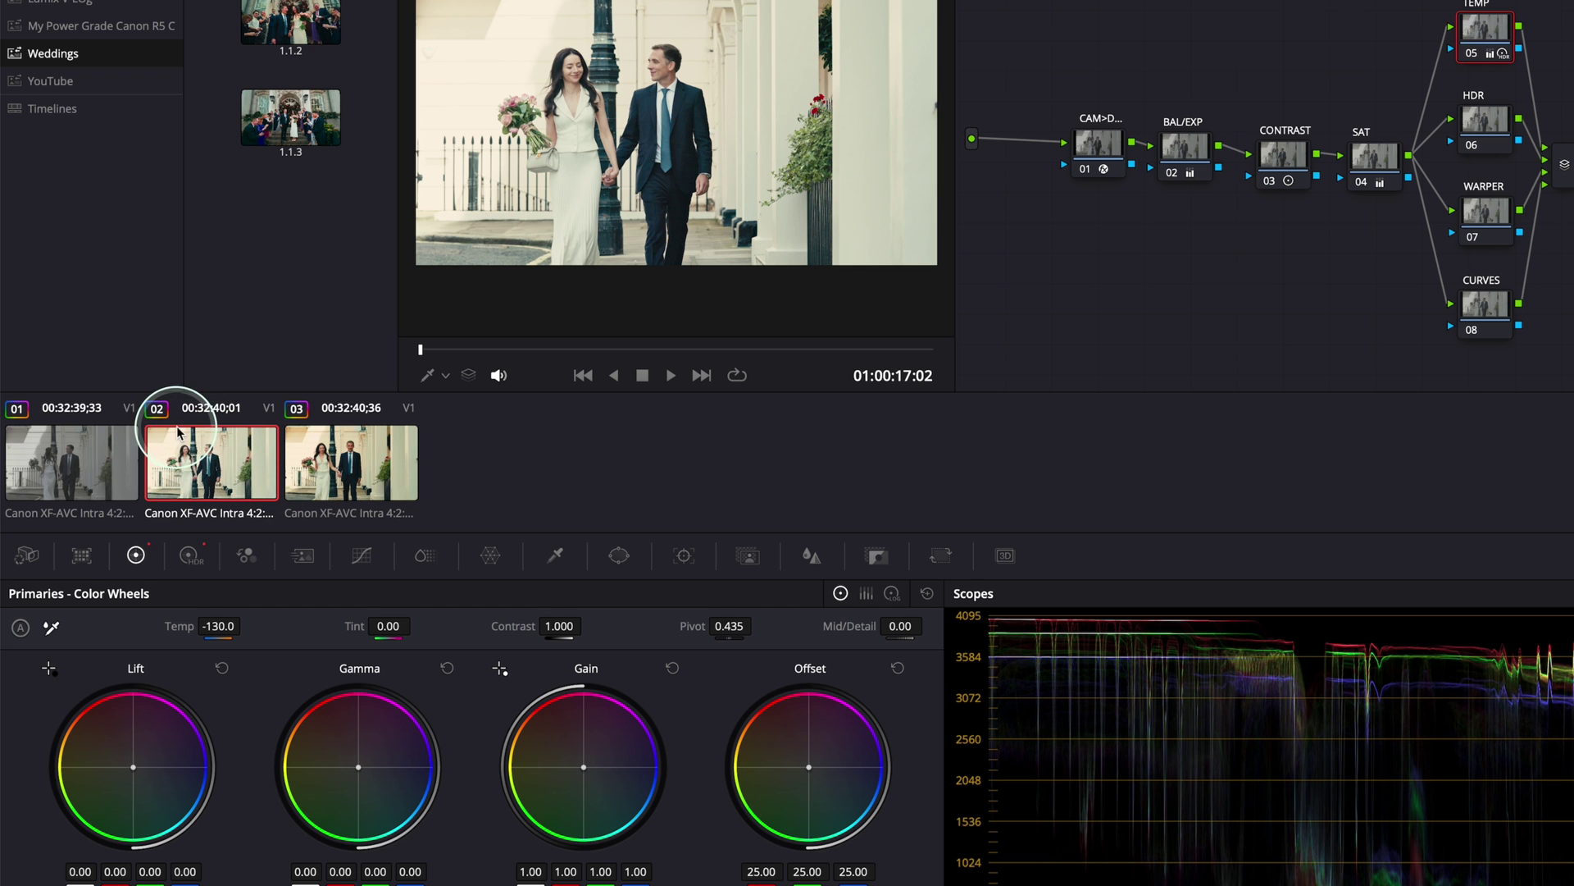
pyautogui.click(332, 469)
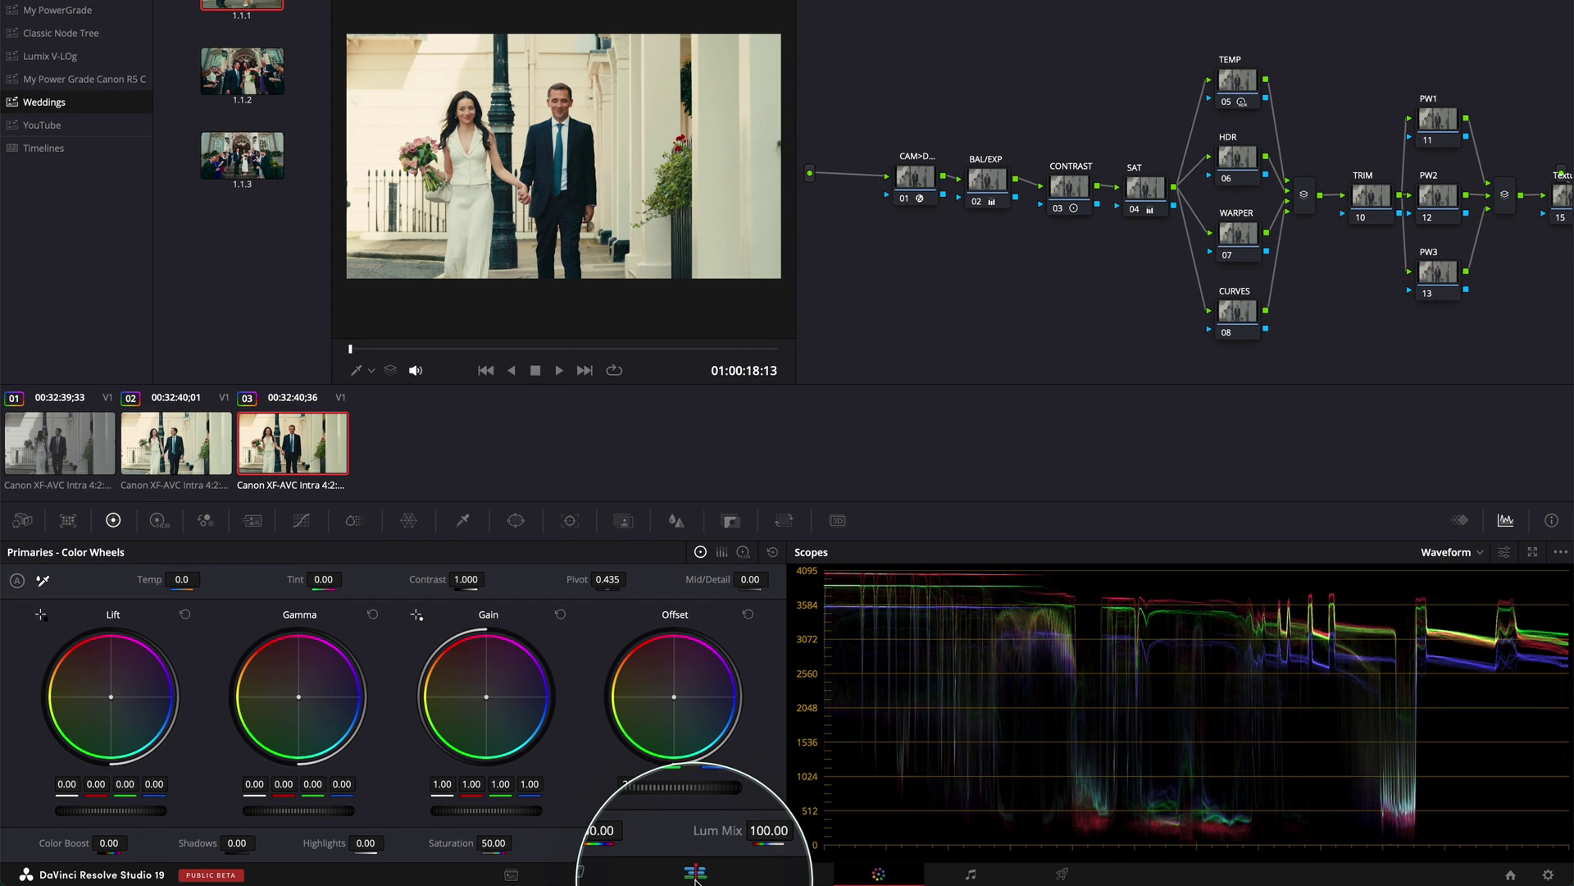
# - On the Edit page, search the Effects library for 'edge'
pyautogui.click(696, 875)
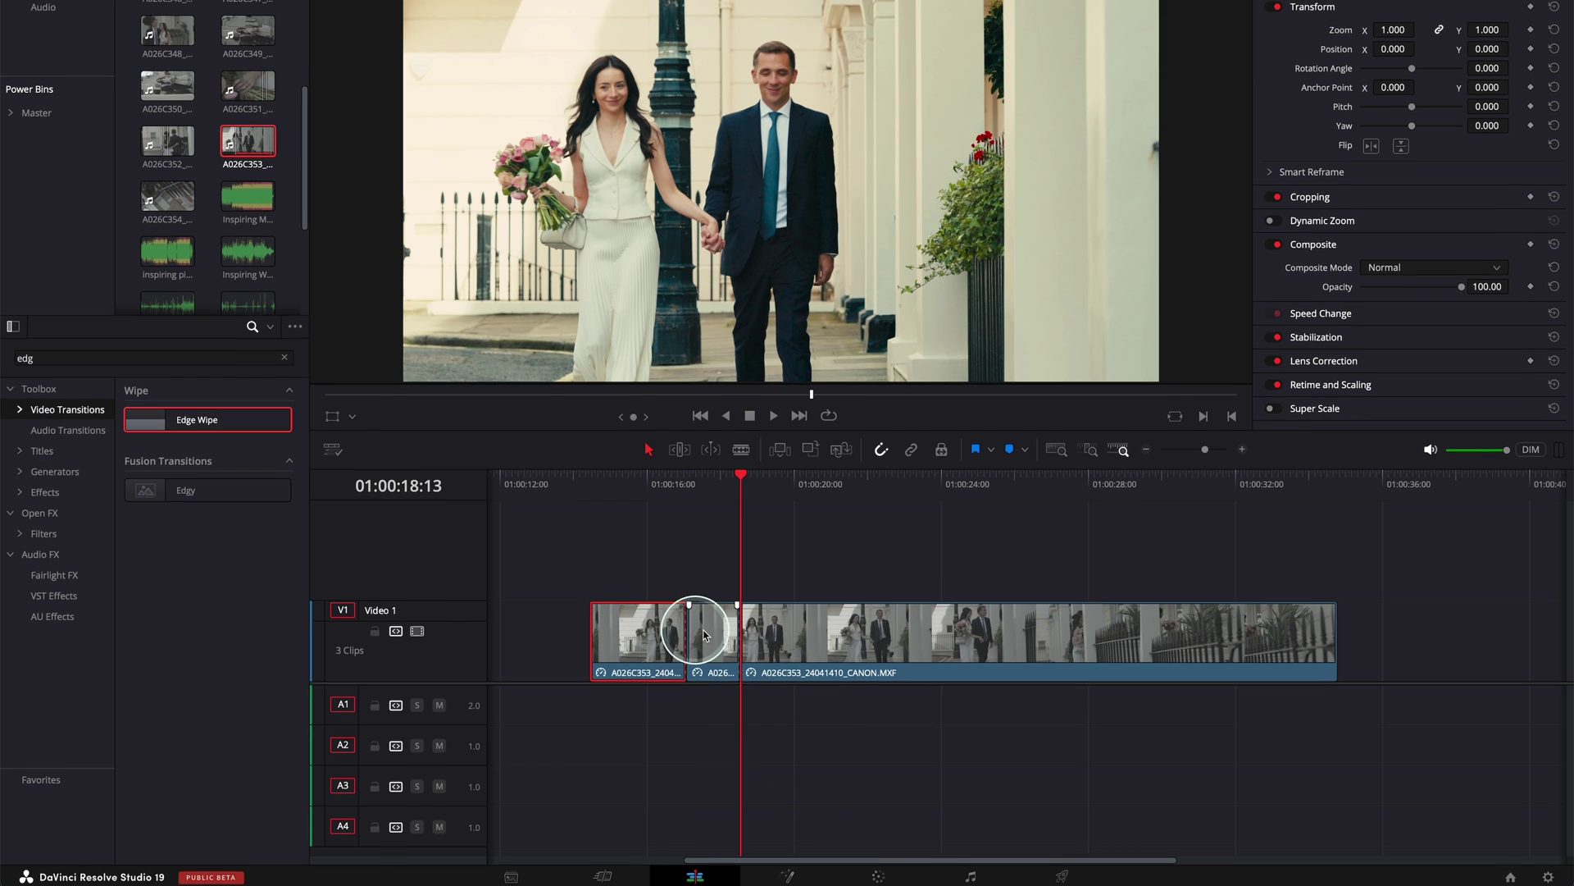
pyautogui.click(703, 634)
pyautogui.click(67, 409)
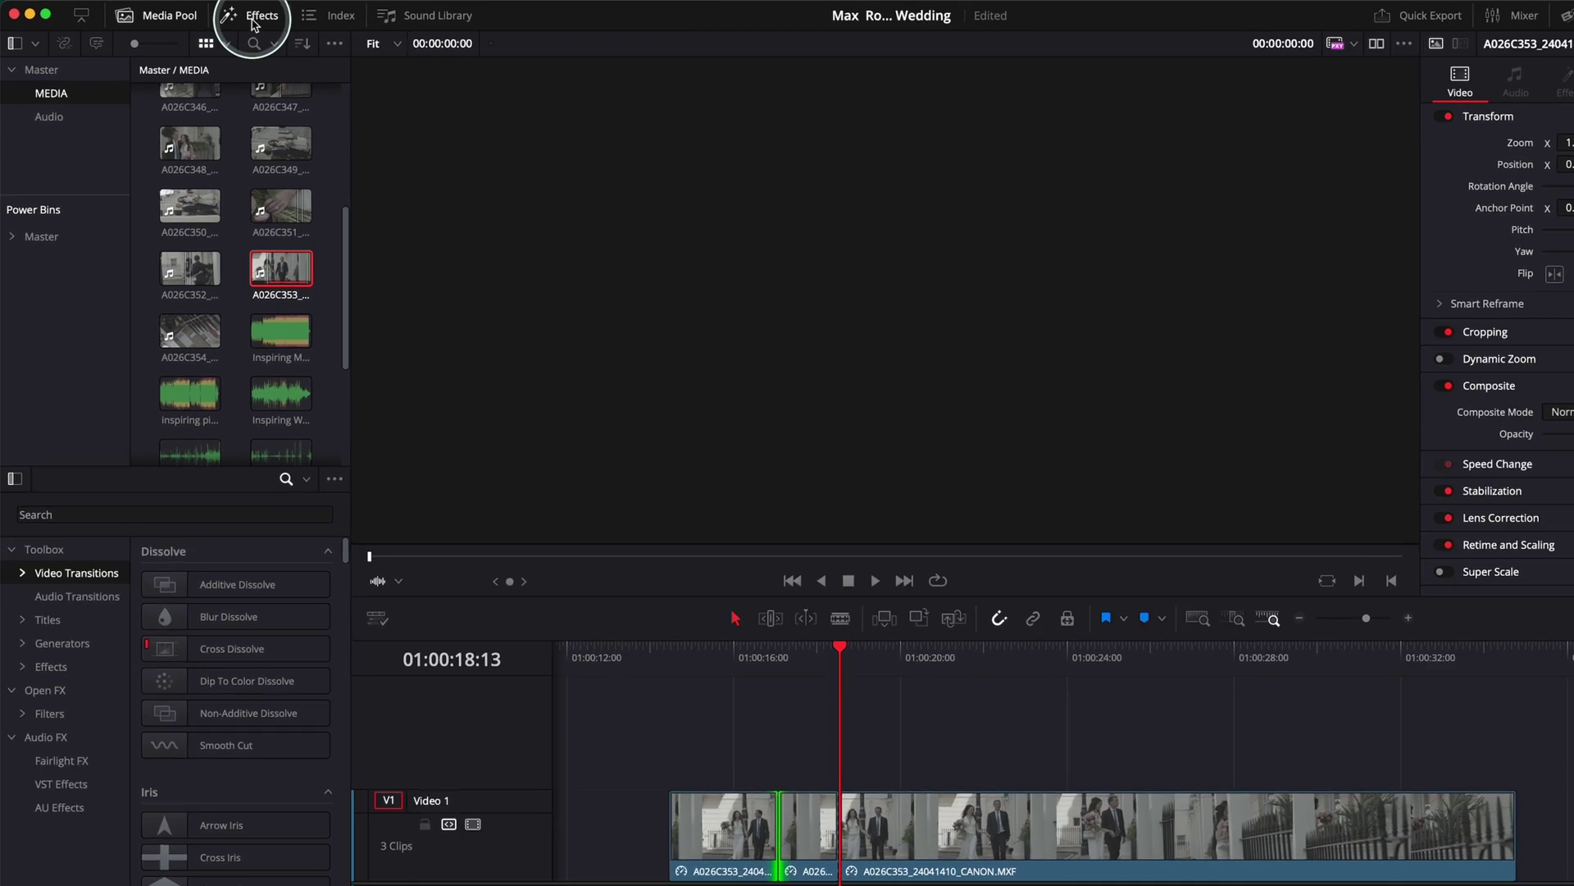
pyautogui.click(254, 23)
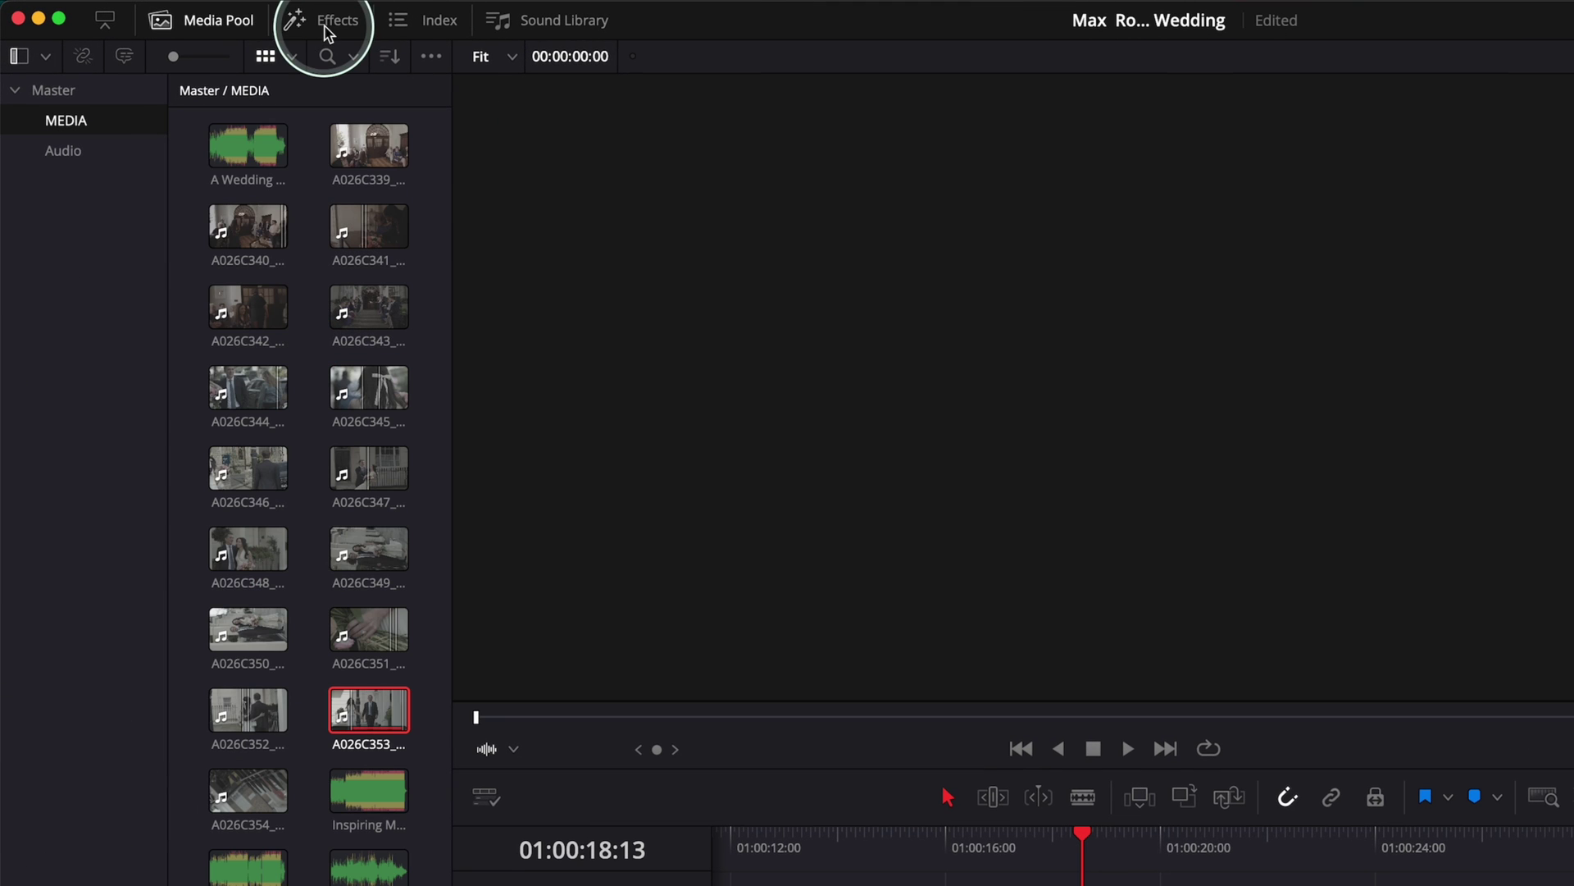
pyautogui.click(324, 23)
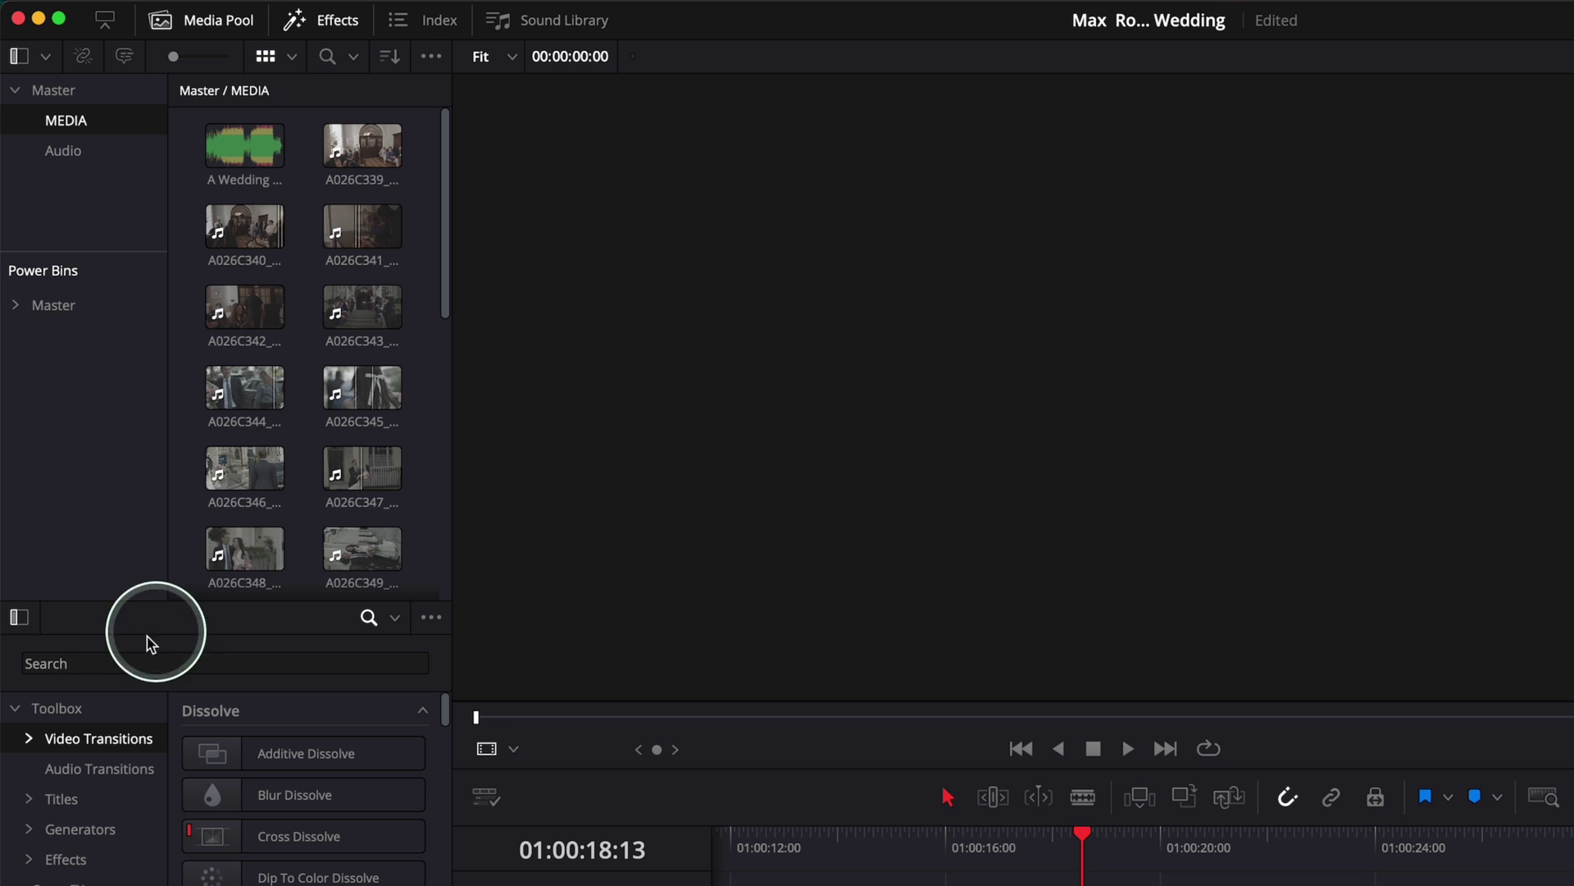
pyautogui.click(98, 654)
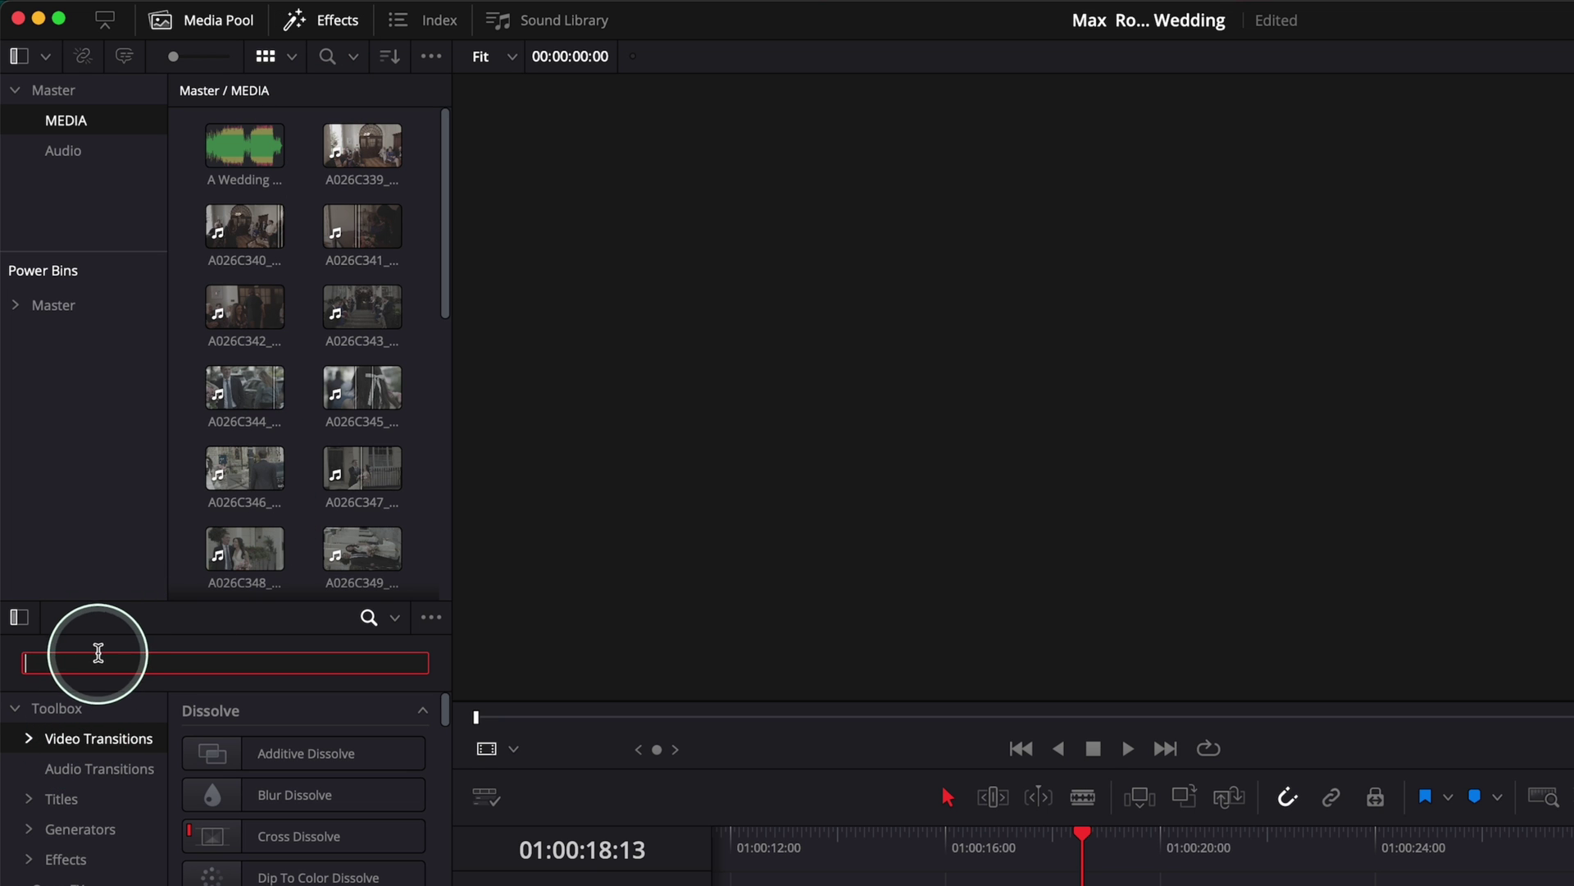
pyautogui.write('edge')
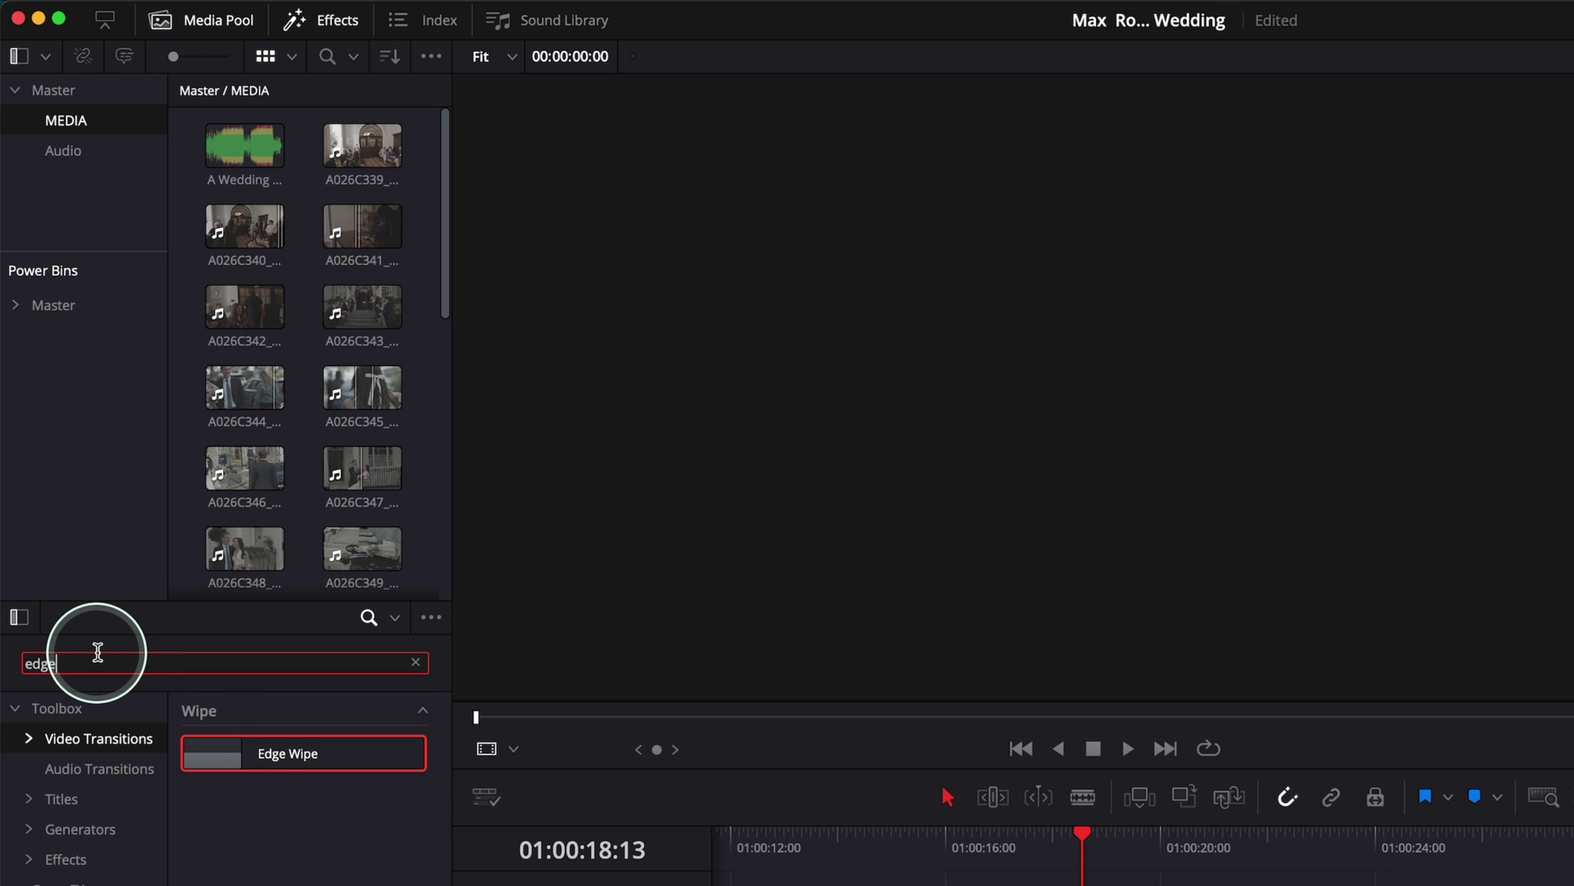
# - Add Edge Wipes at both V1 cuts, zoom in, and select the first wipe
pyautogui.moveTo(282, 753); pyautogui.dragTo(1023, 885)
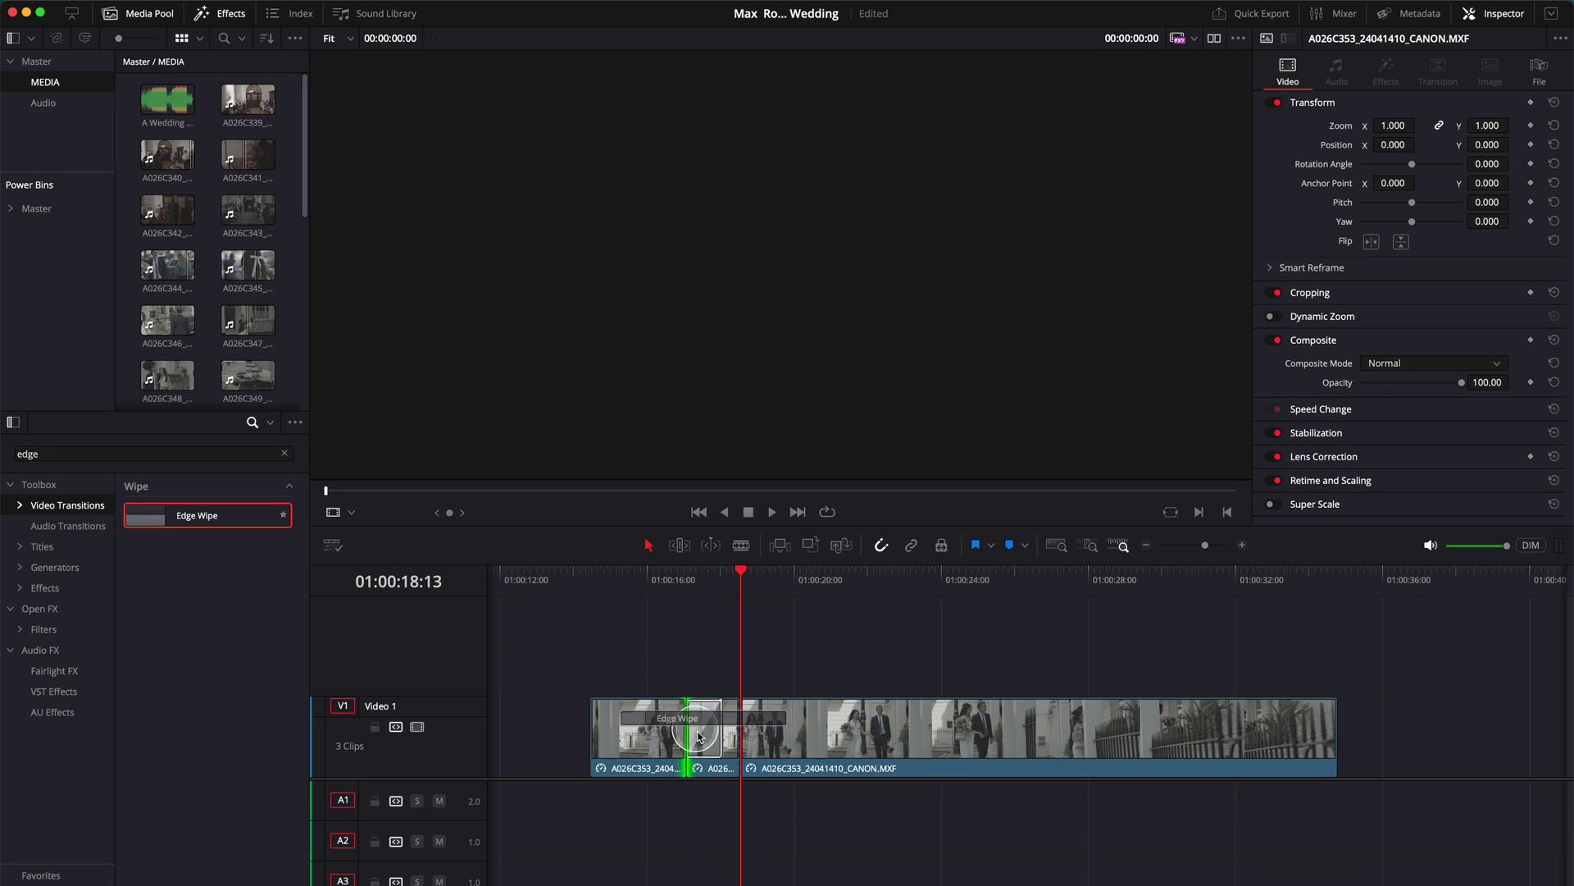
pyautogui.moveTo(697, 736); pyautogui.dragTo(687, 738)
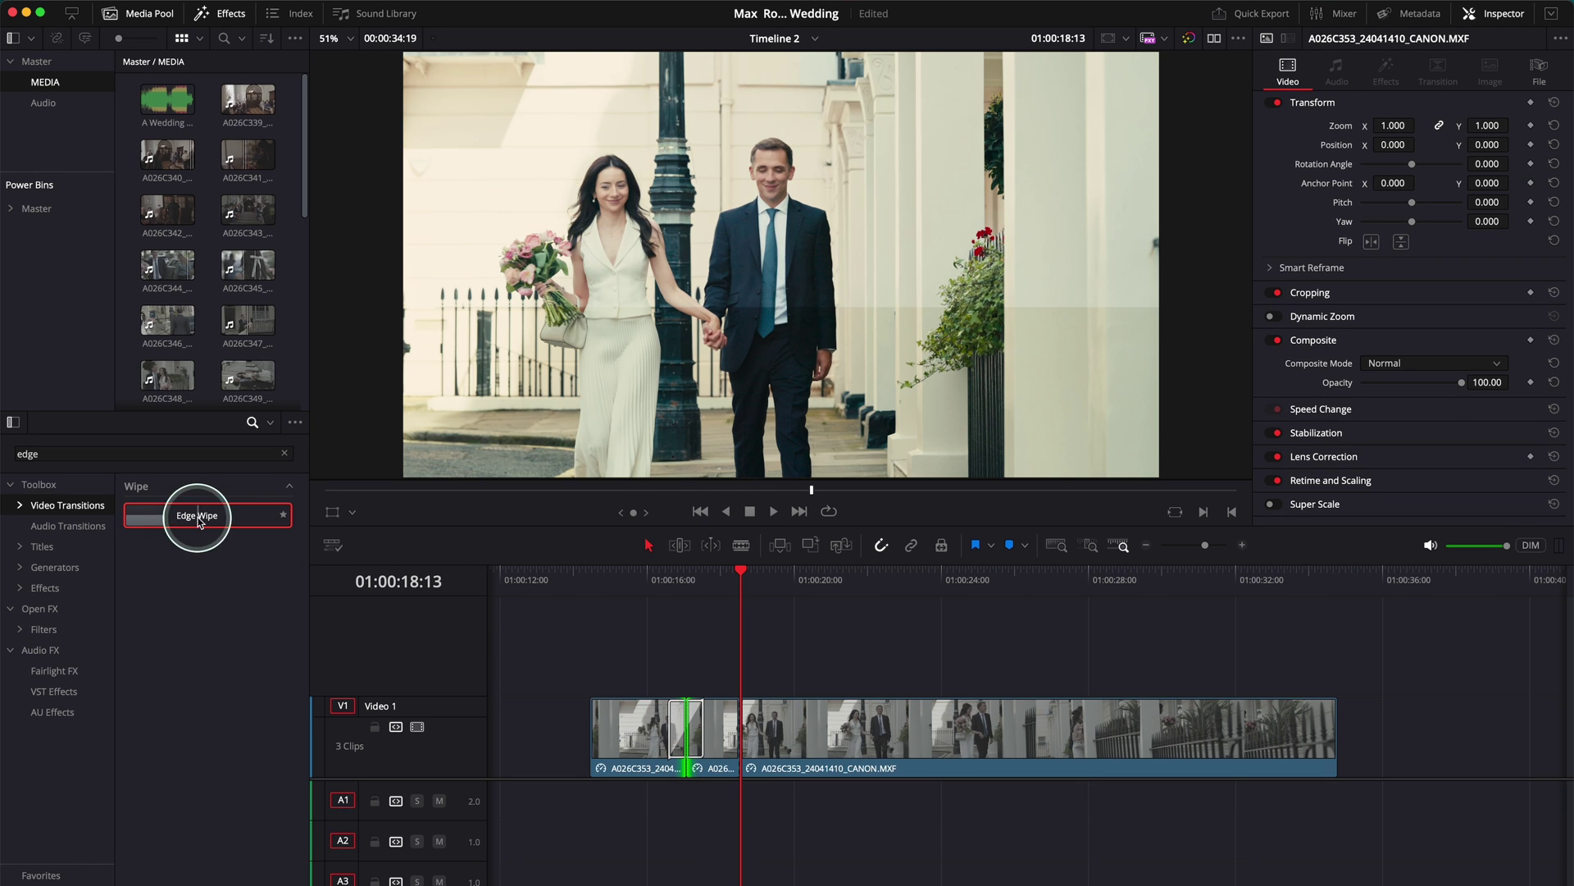
pyautogui.moveTo(194, 514); pyautogui.dragTo(710, 721)
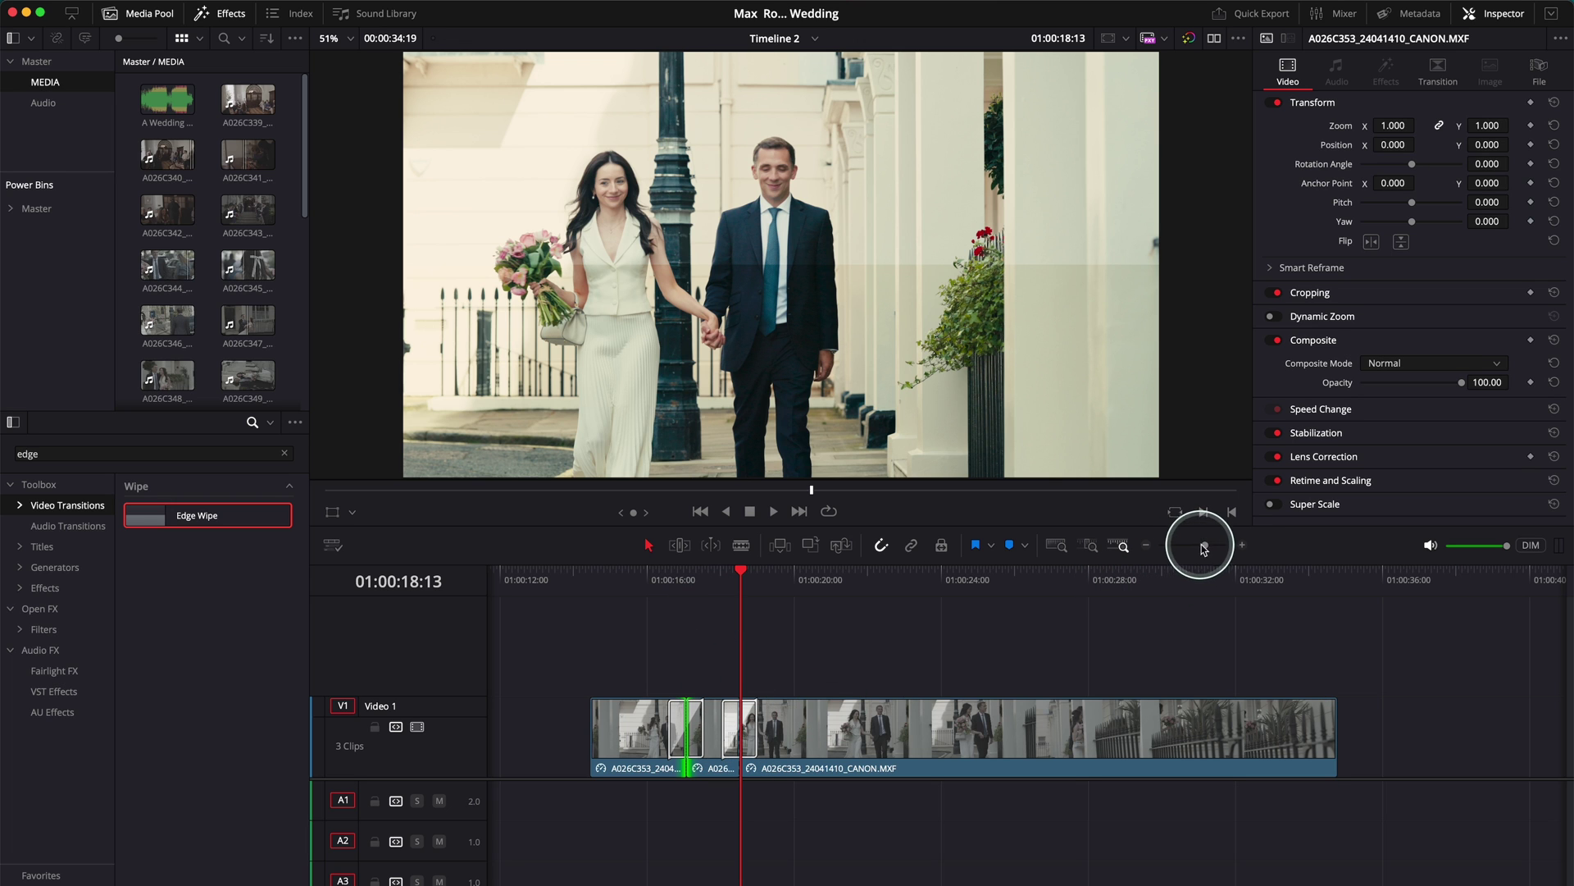
pyautogui.click(1242, 546)
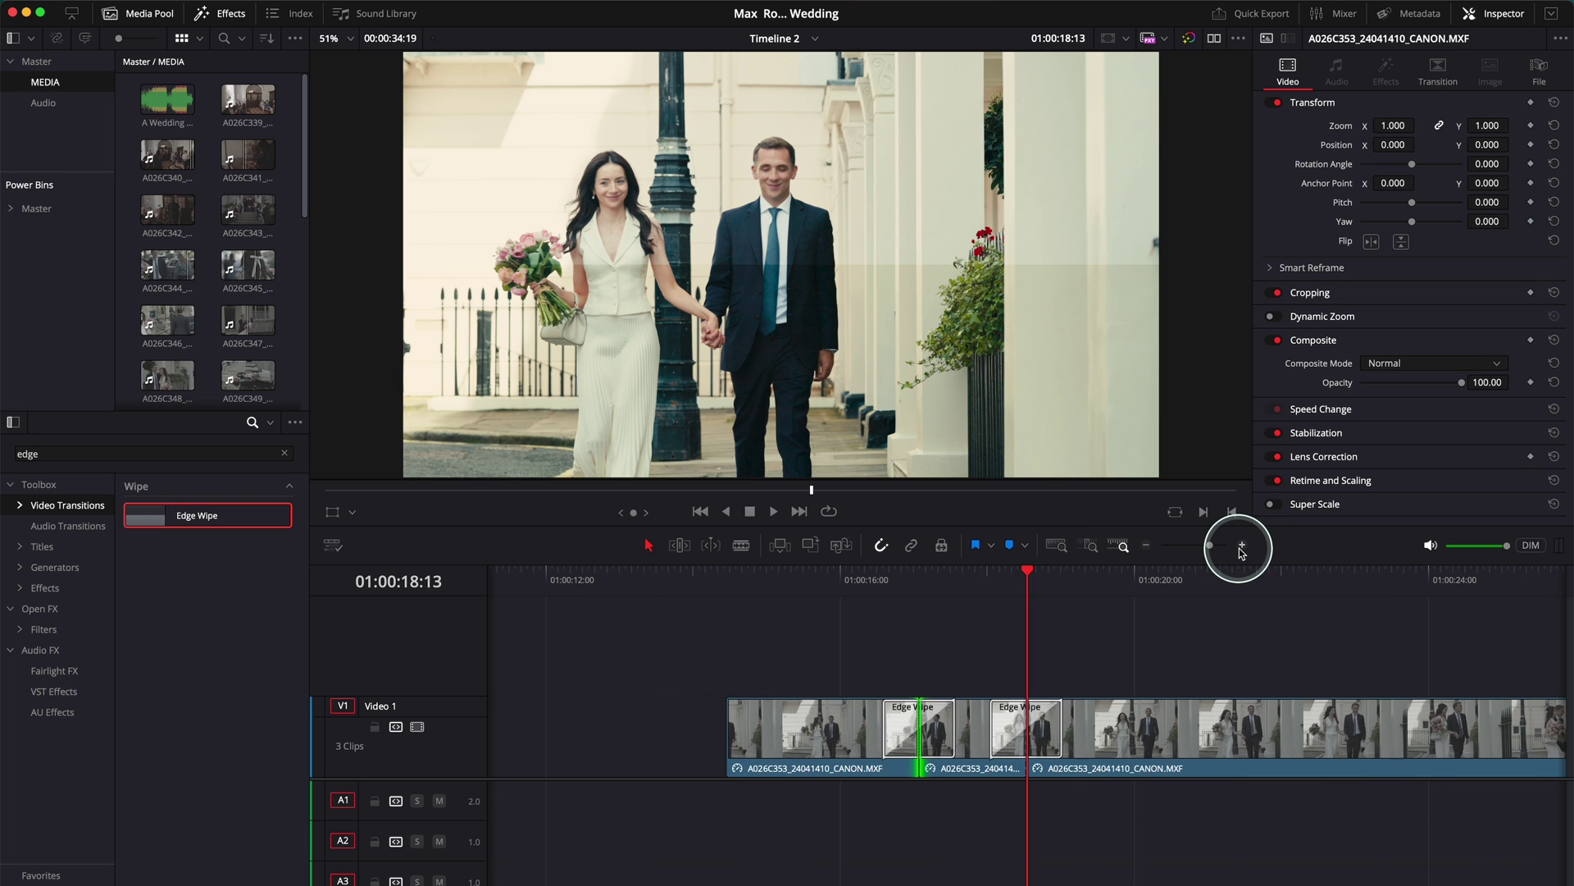
pyautogui.click(1243, 546)
pyautogui.hscroll(2, 943, 692)
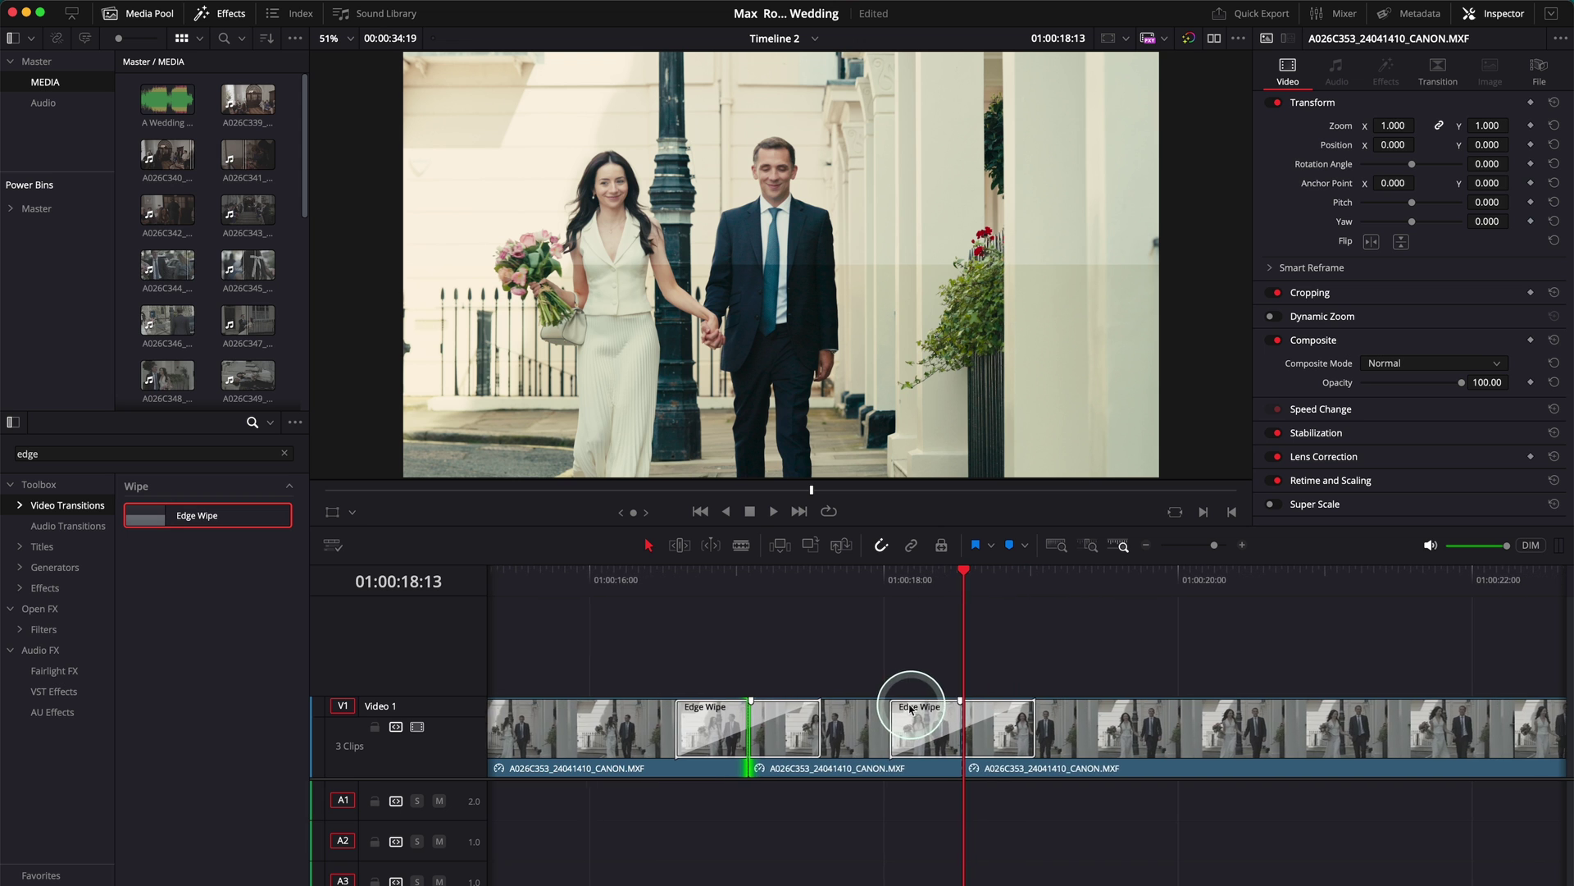
pyautogui.click(698, 741)
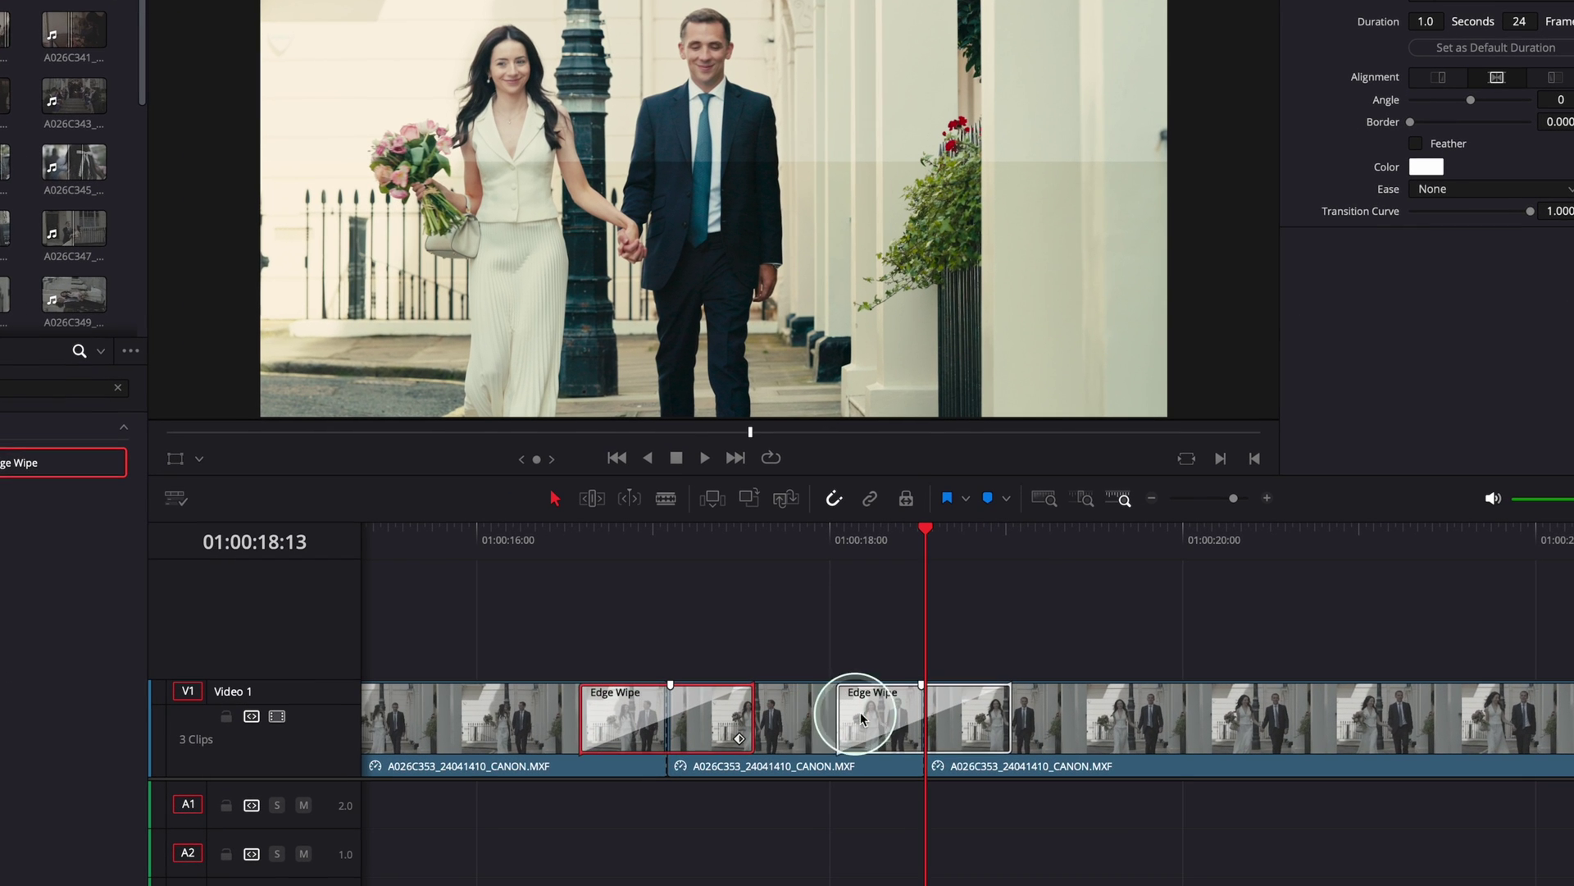
pyautogui.click(905, 725)
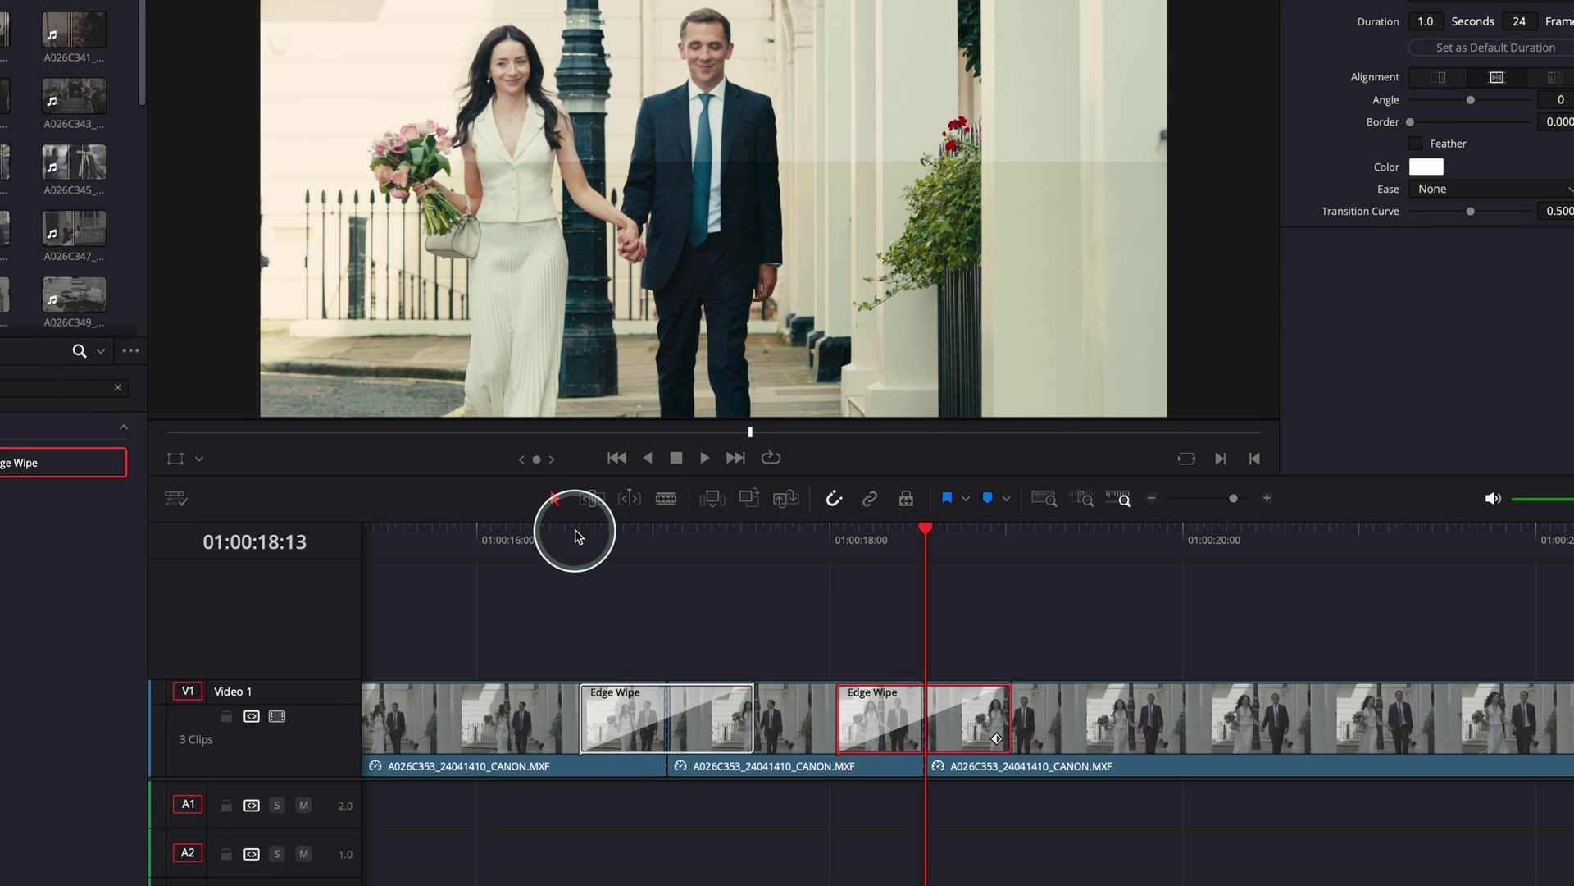
pyautogui.click(627, 707)
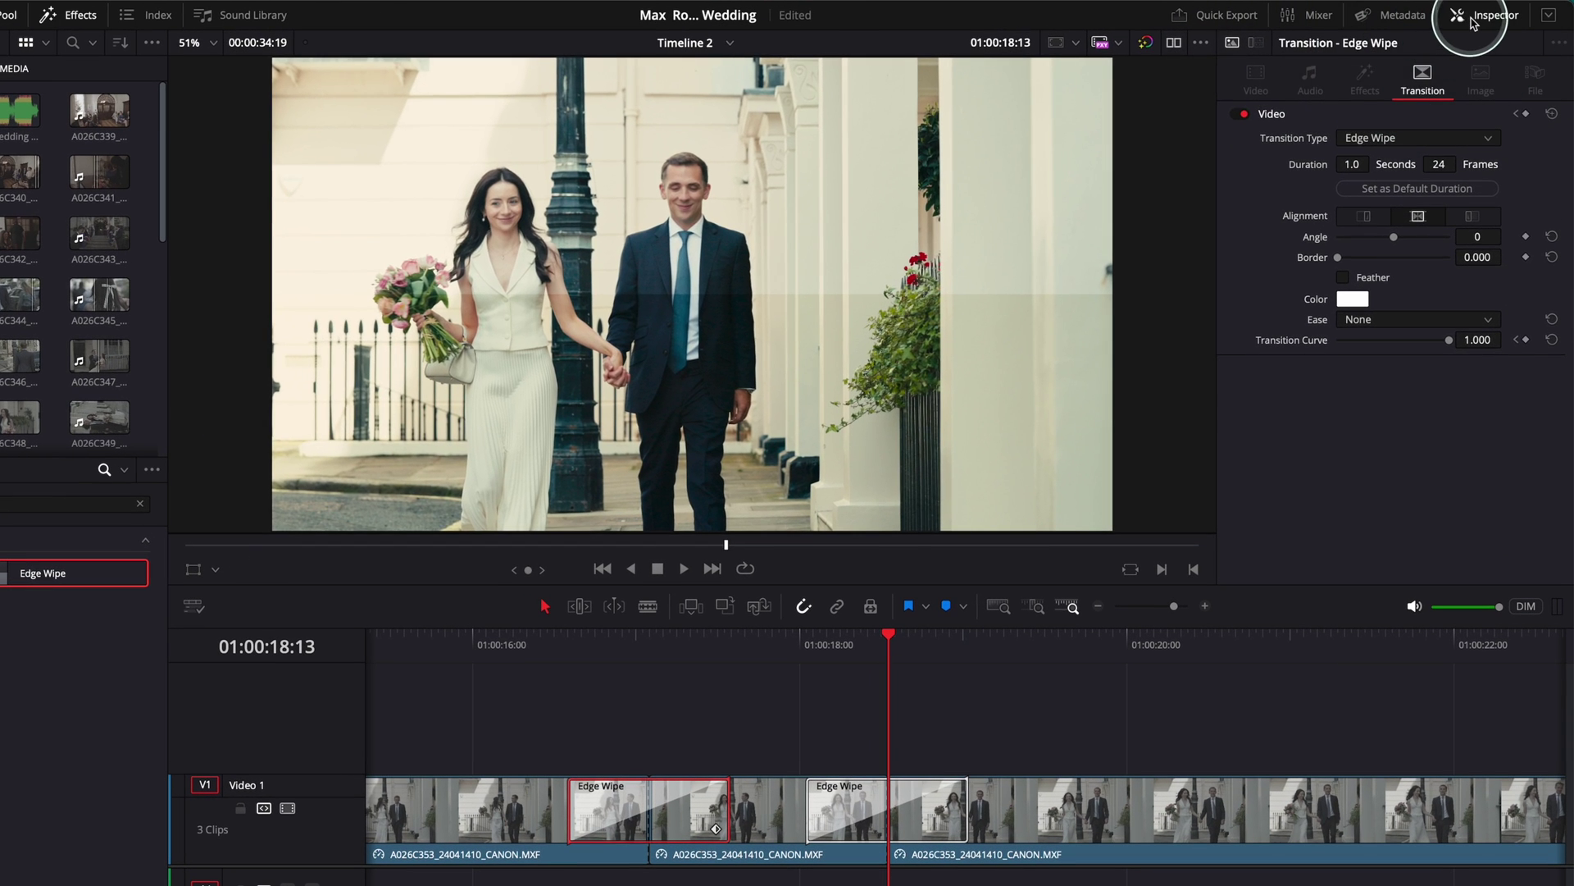
pyautogui.click(1485, 18)
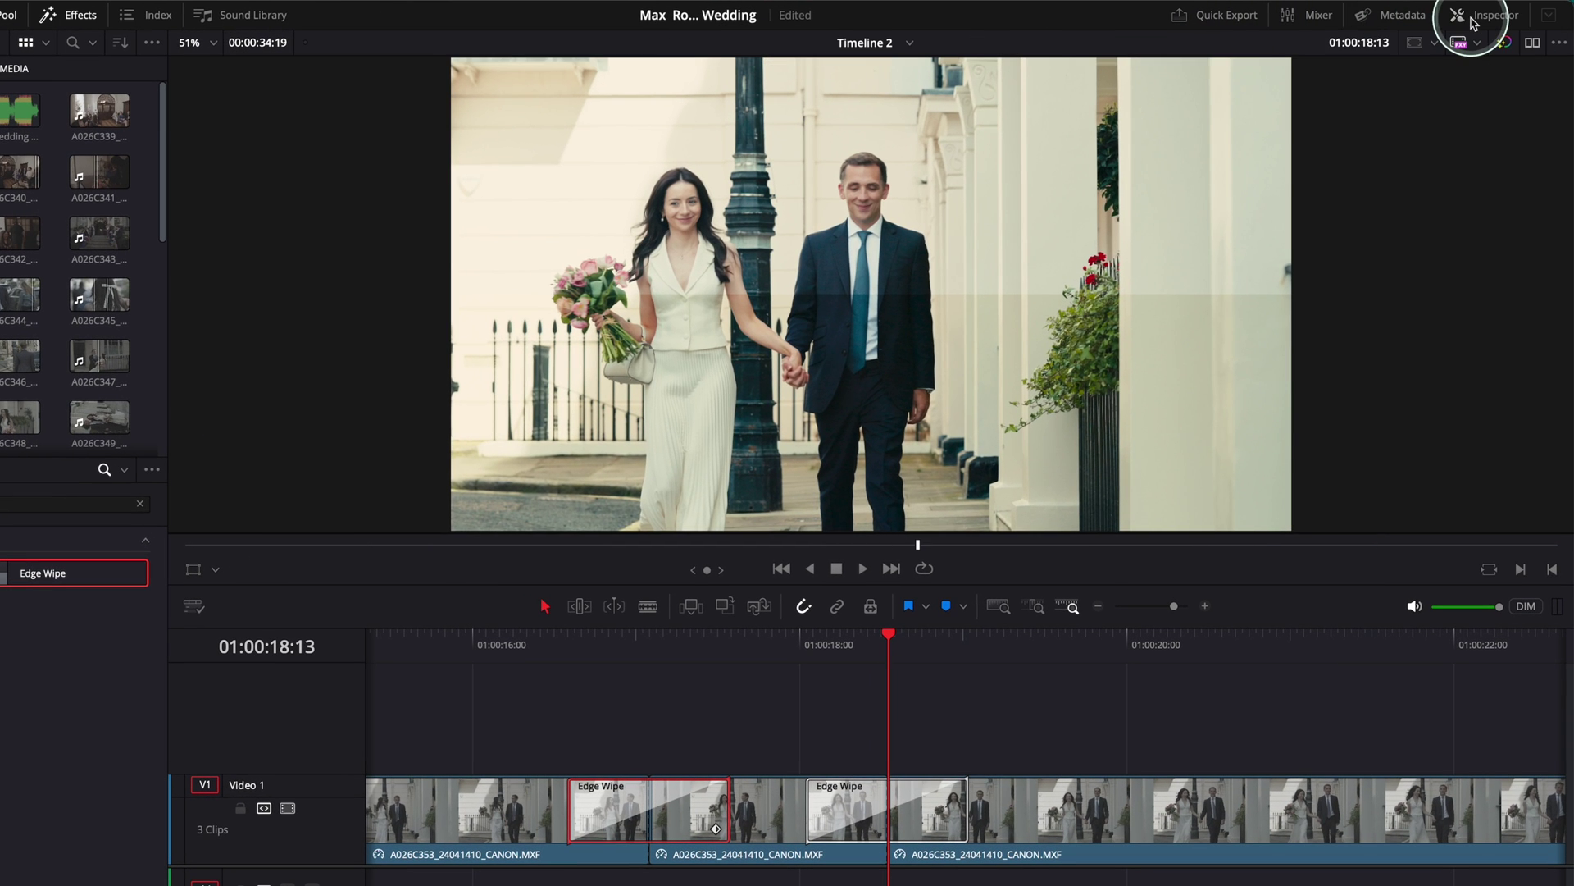
pyautogui.click(1473, 16)
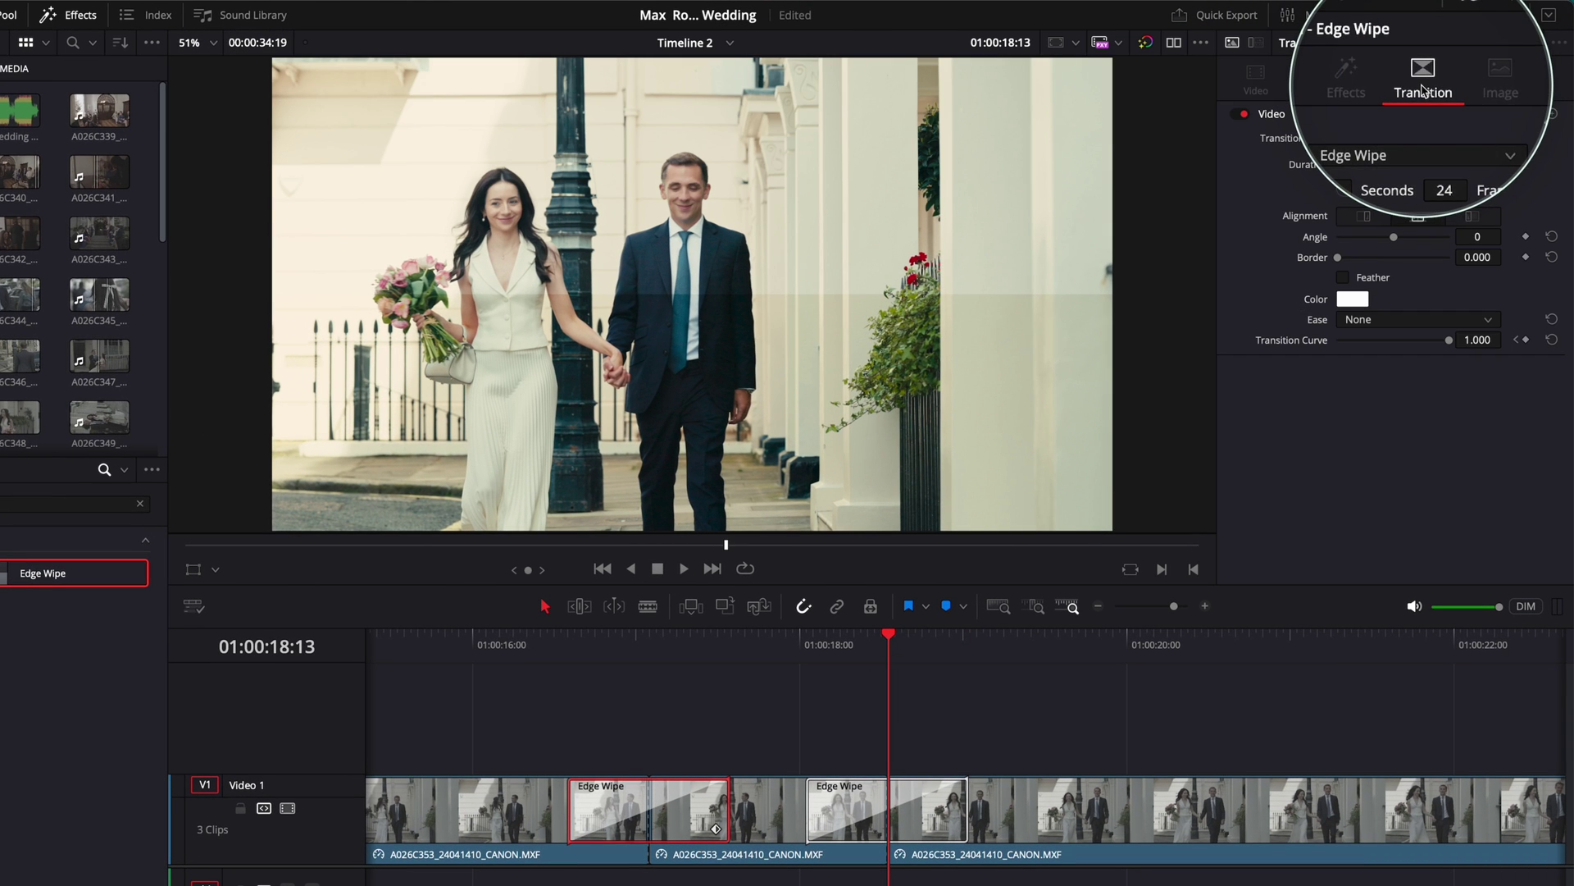
pyautogui.click(855, 825)
pyautogui.click(621, 818)
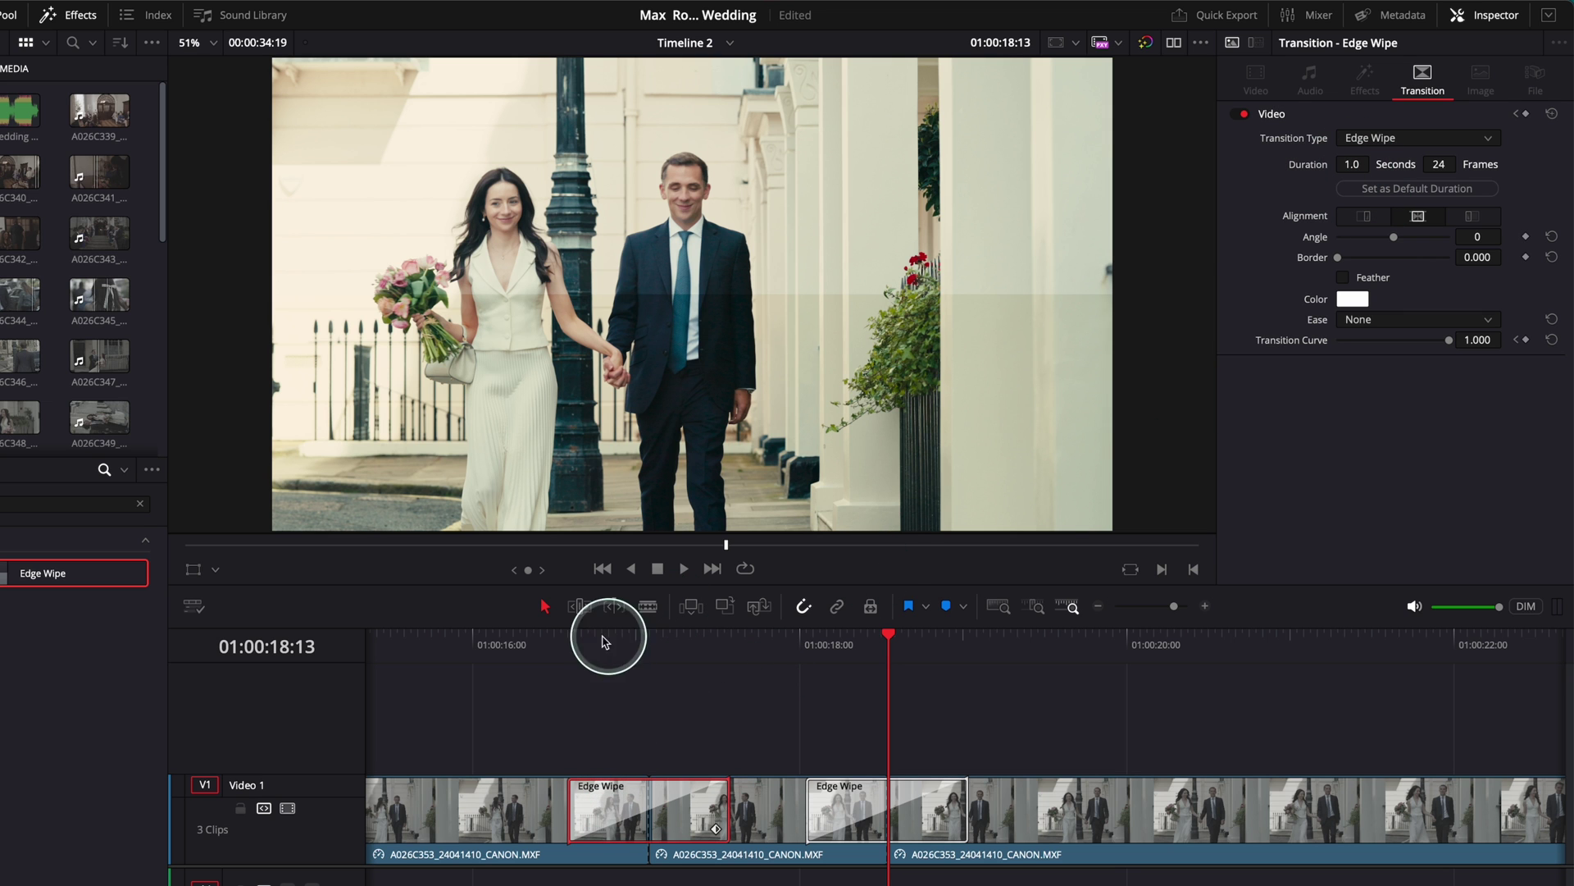
# - Preview the first Edge Wipe and apply its 90° angle
pyautogui.click(571, 643)
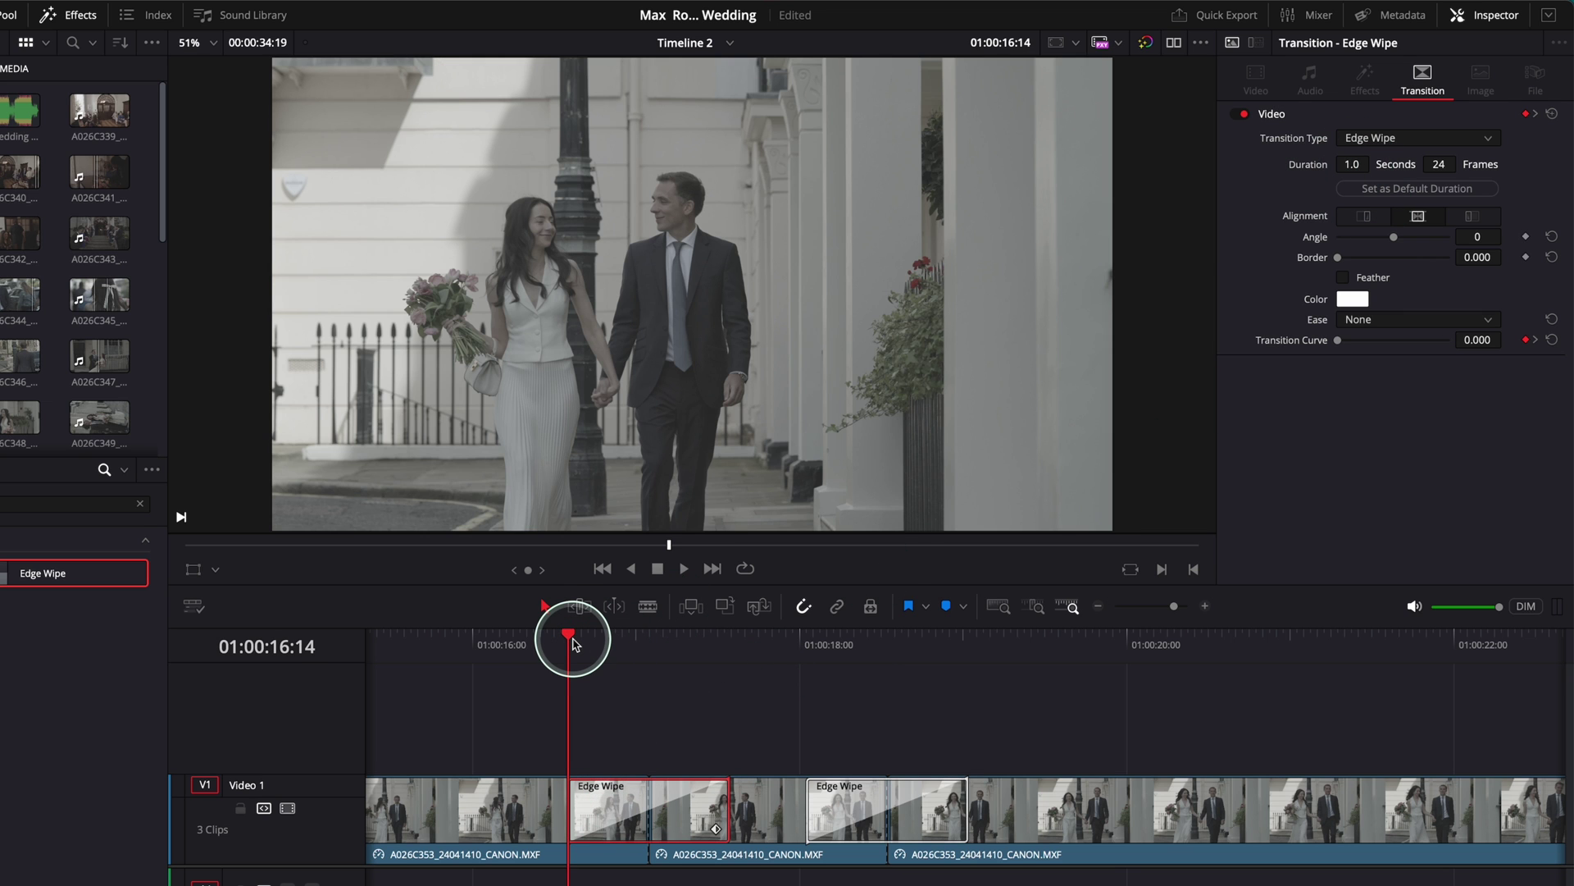
pyautogui.press('space')
pyautogui.press('space')
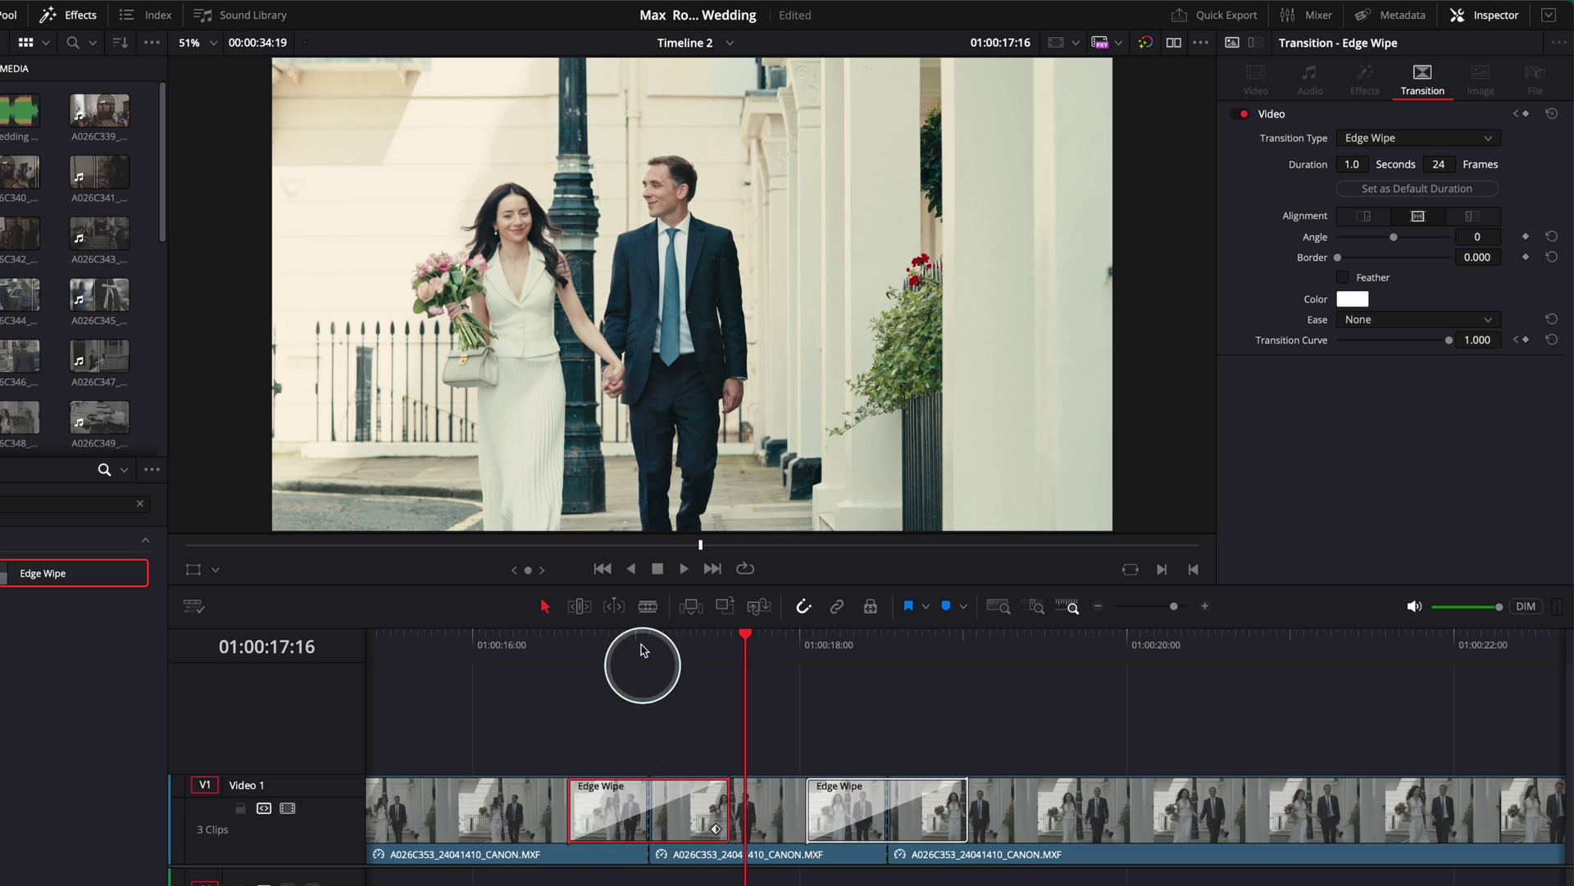
pyautogui.click(601, 638)
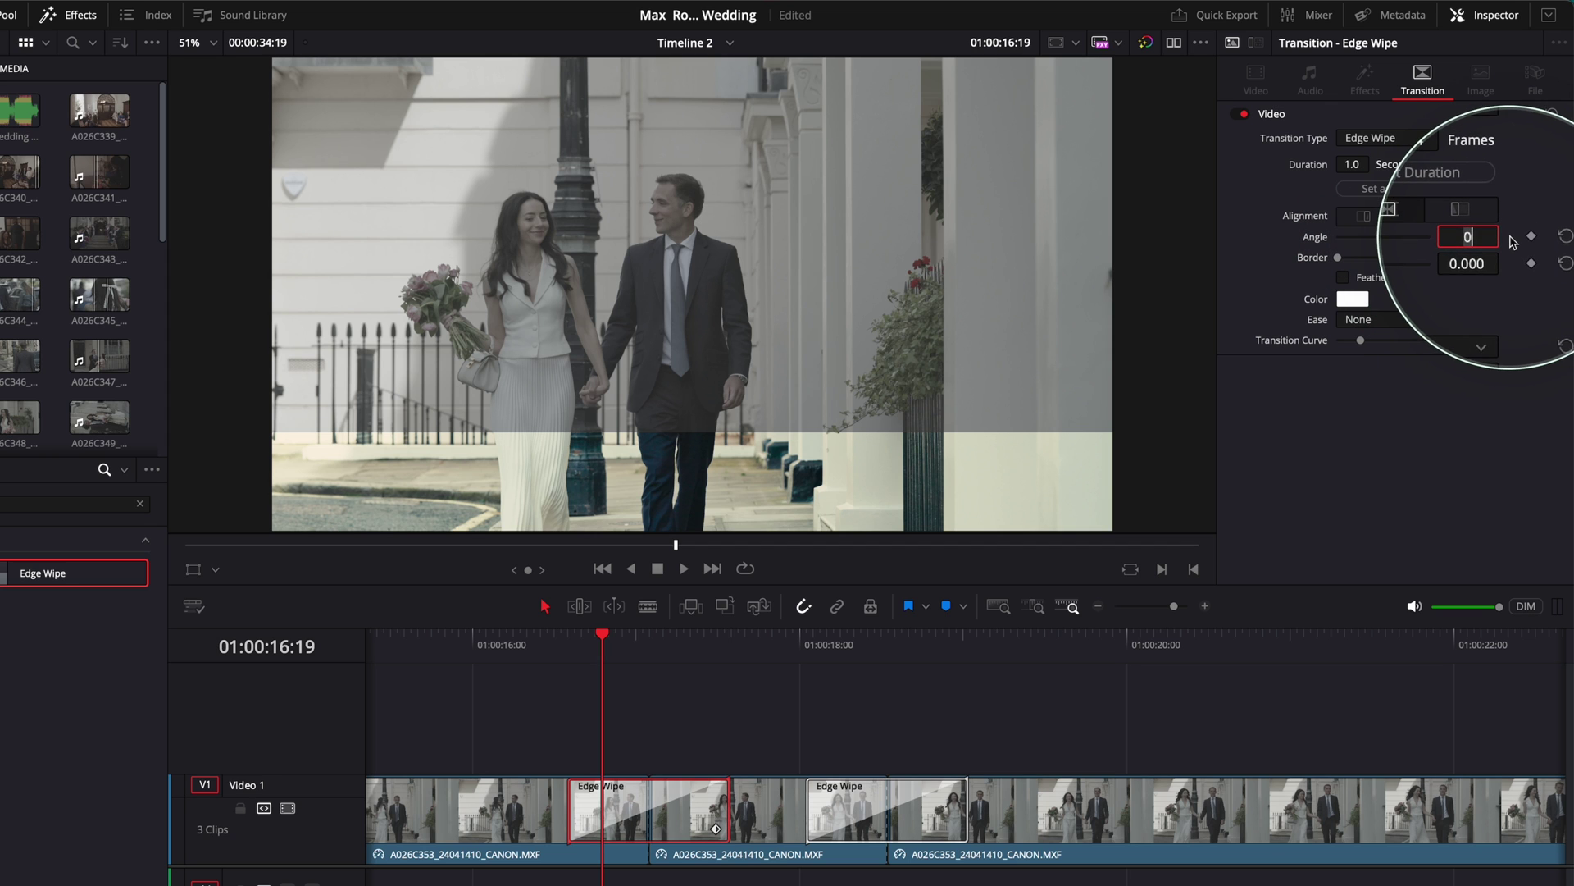
pyautogui.press('Return')
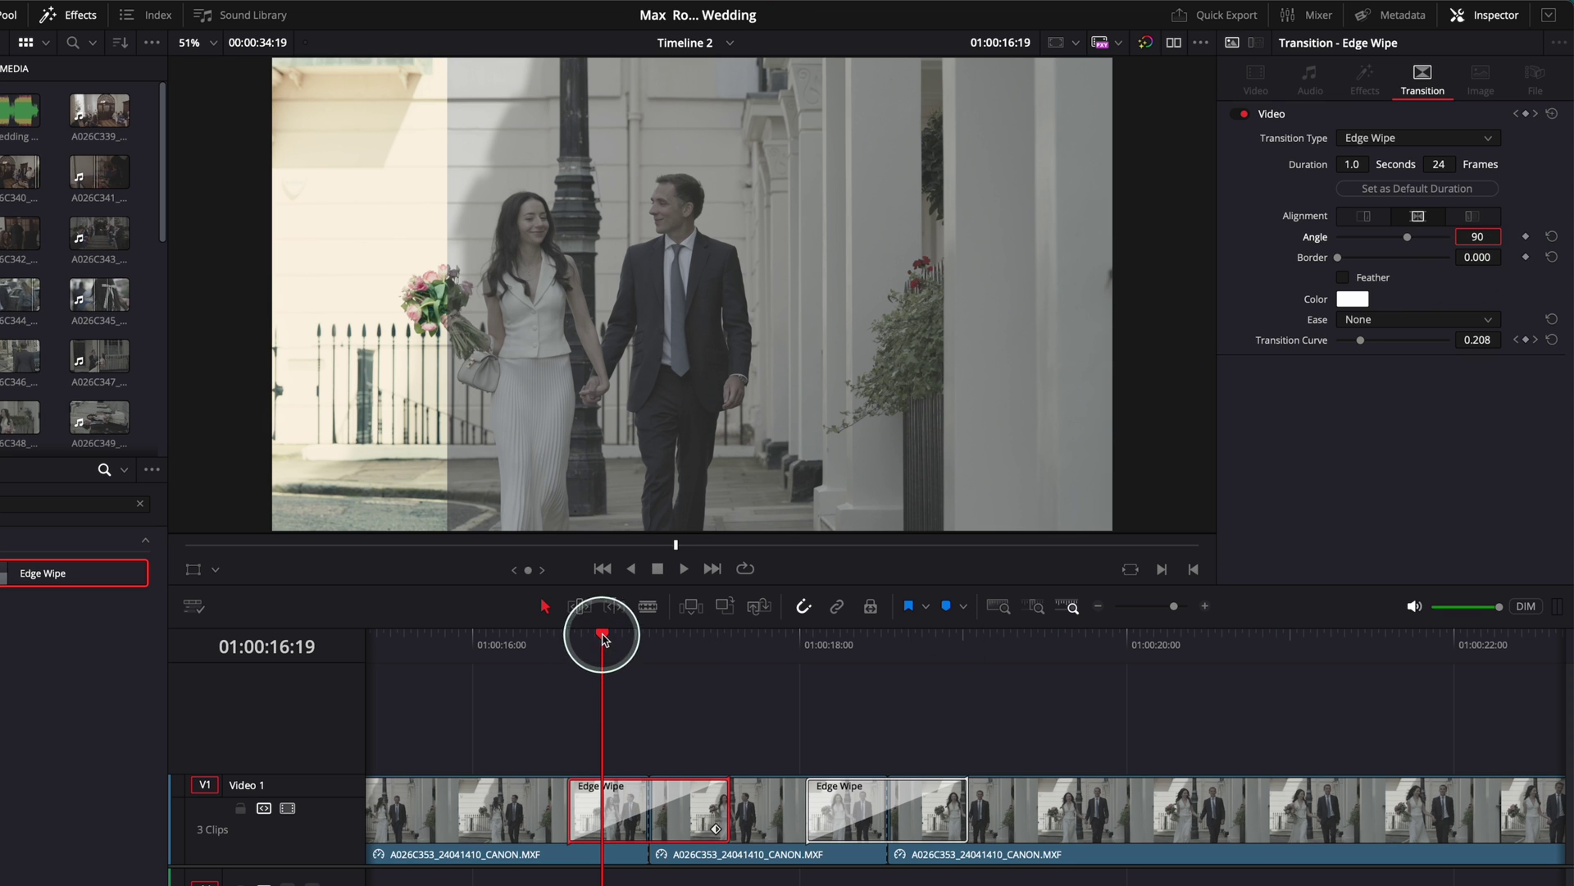
pyautogui.moveTo(603, 636); pyautogui.dragTo(591, 638)
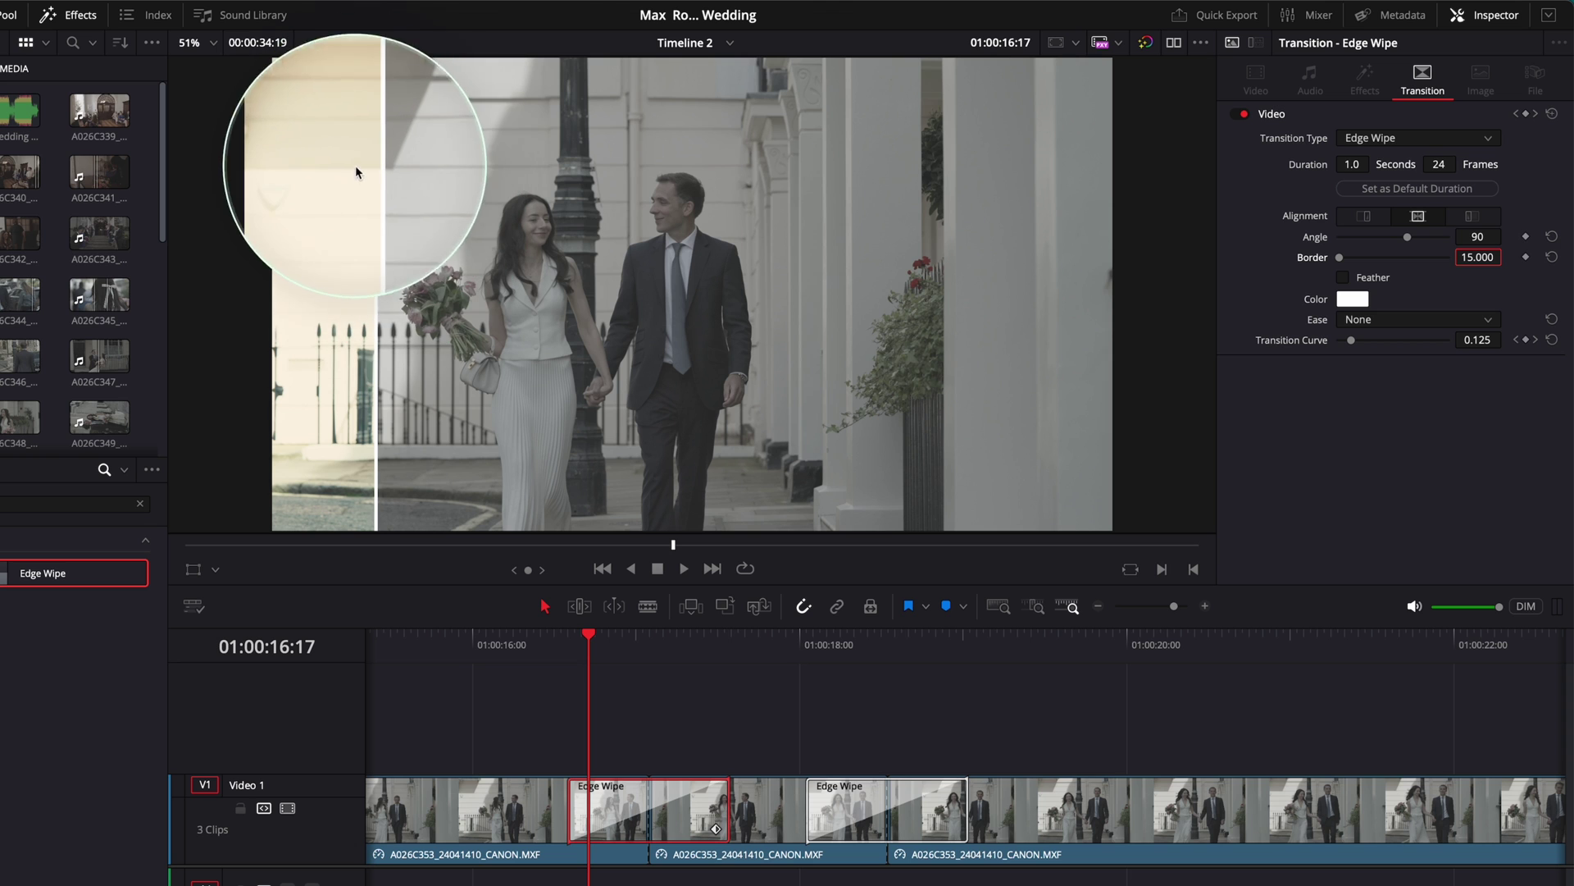
# - Change the first wipe's border colour from white to black
pyautogui.click(1353, 299)
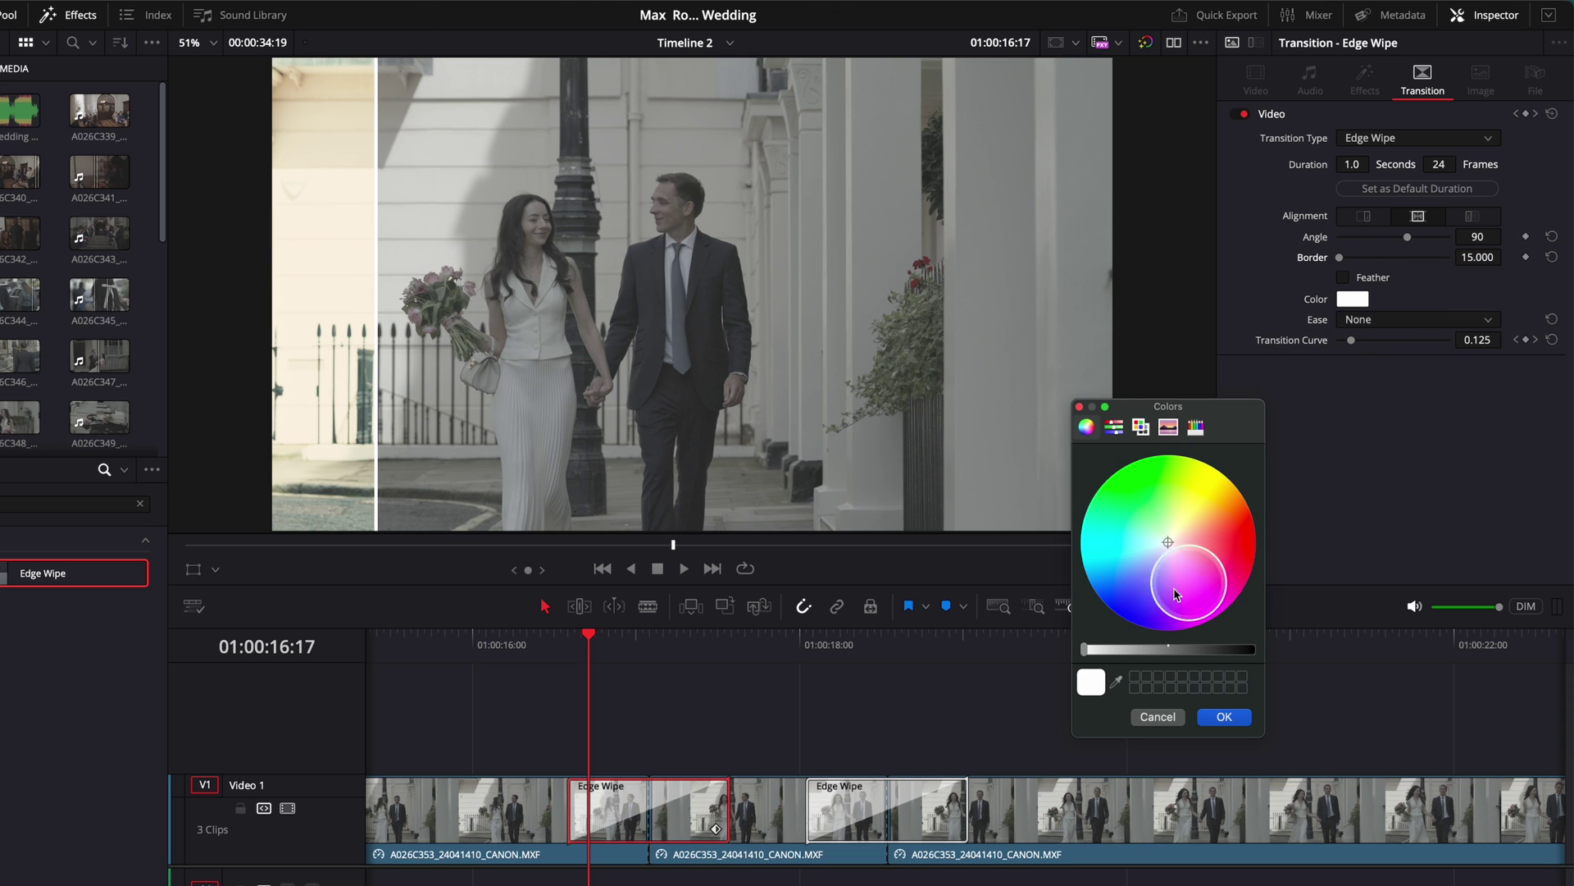
pyautogui.moveTo(1181, 649); pyautogui.dragTo(1252, 649)
pyautogui.click(1219, 718)
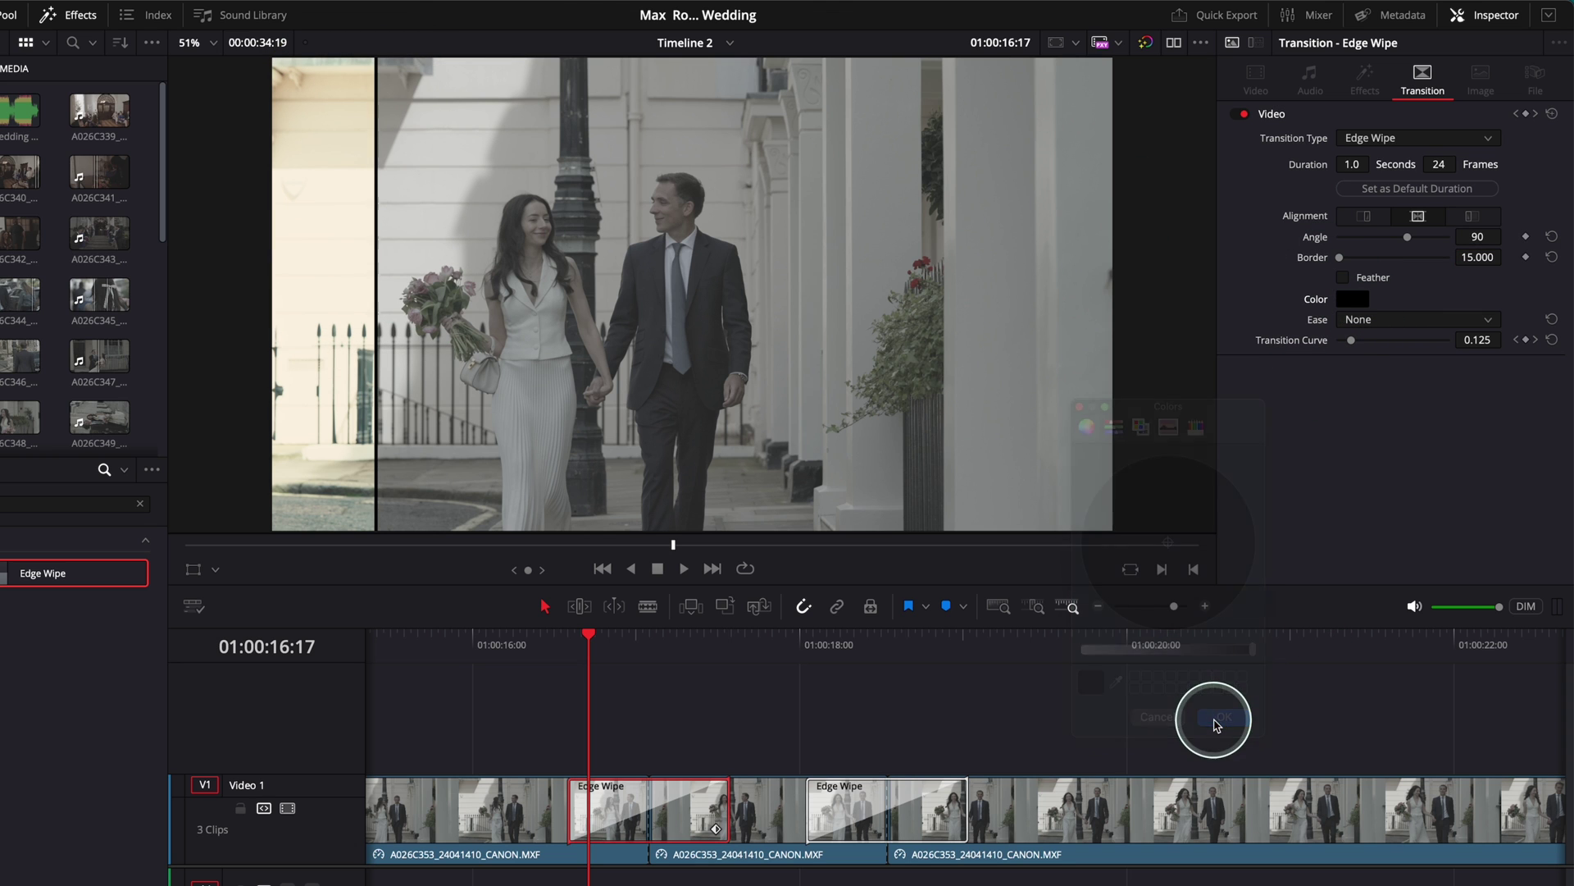
pyautogui.click(1345, 321)
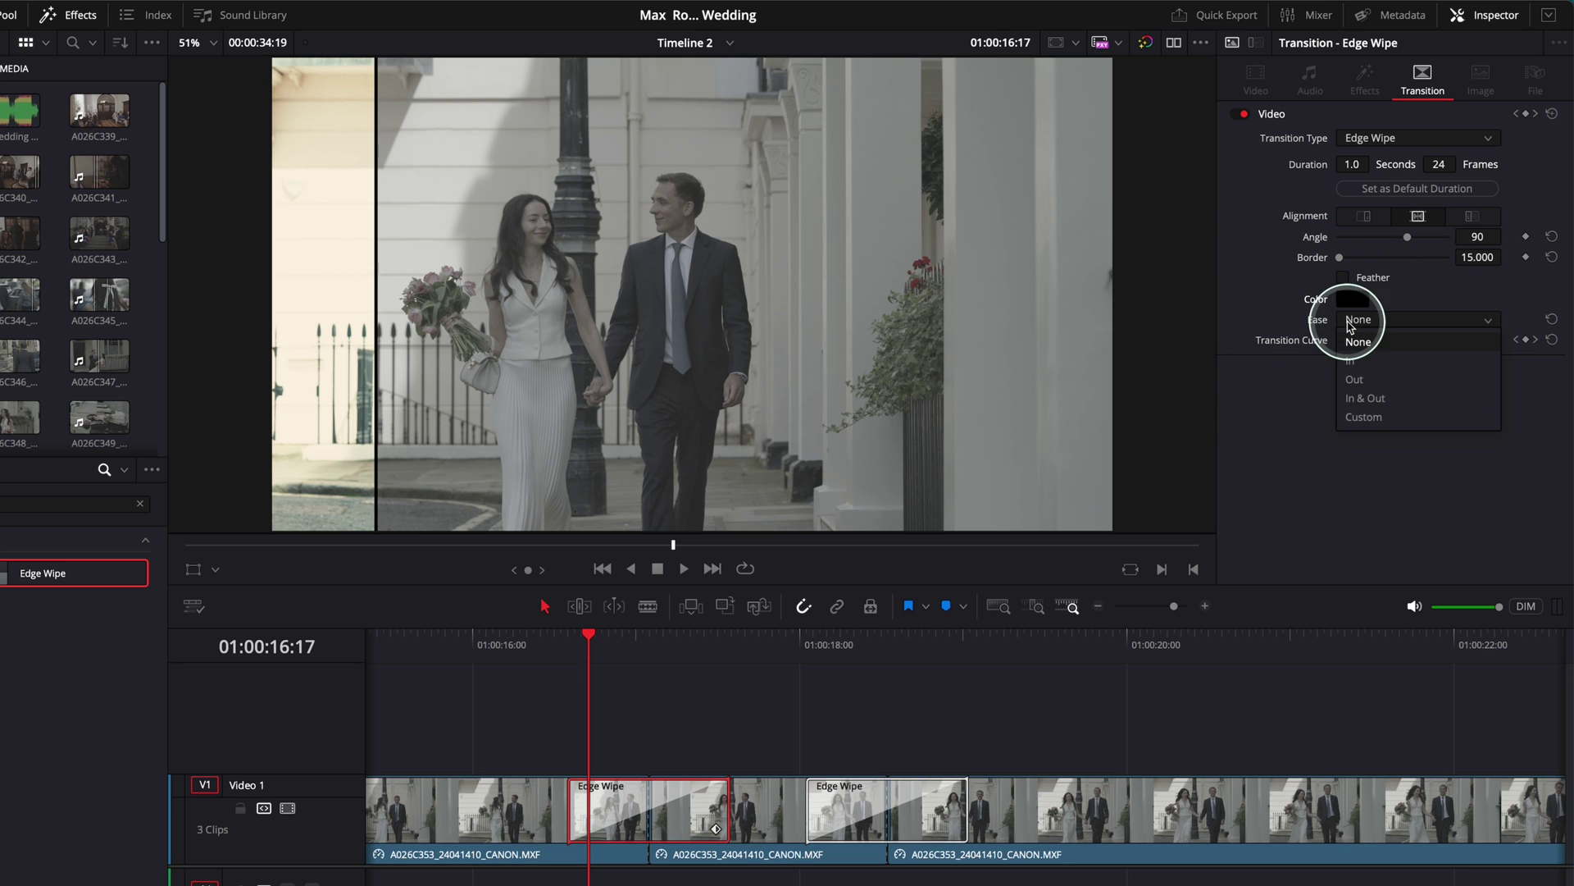
# - Set the first wipe's ease to In & Out and preview it
pyautogui.click(1365, 398)
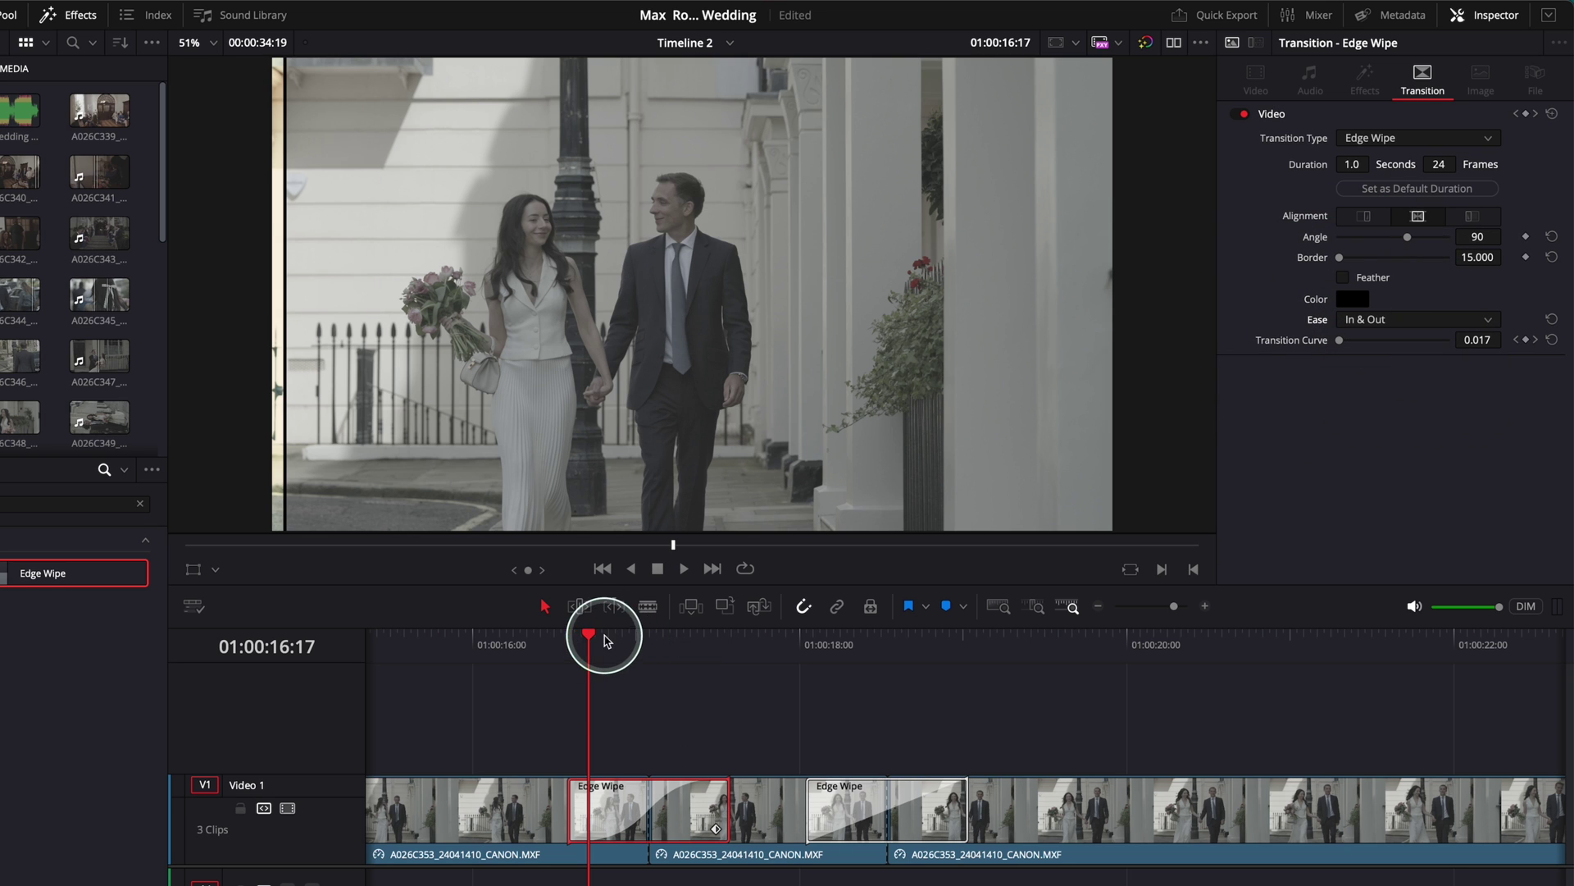
pyautogui.moveTo(591, 638); pyautogui.dragTo(570, 636)
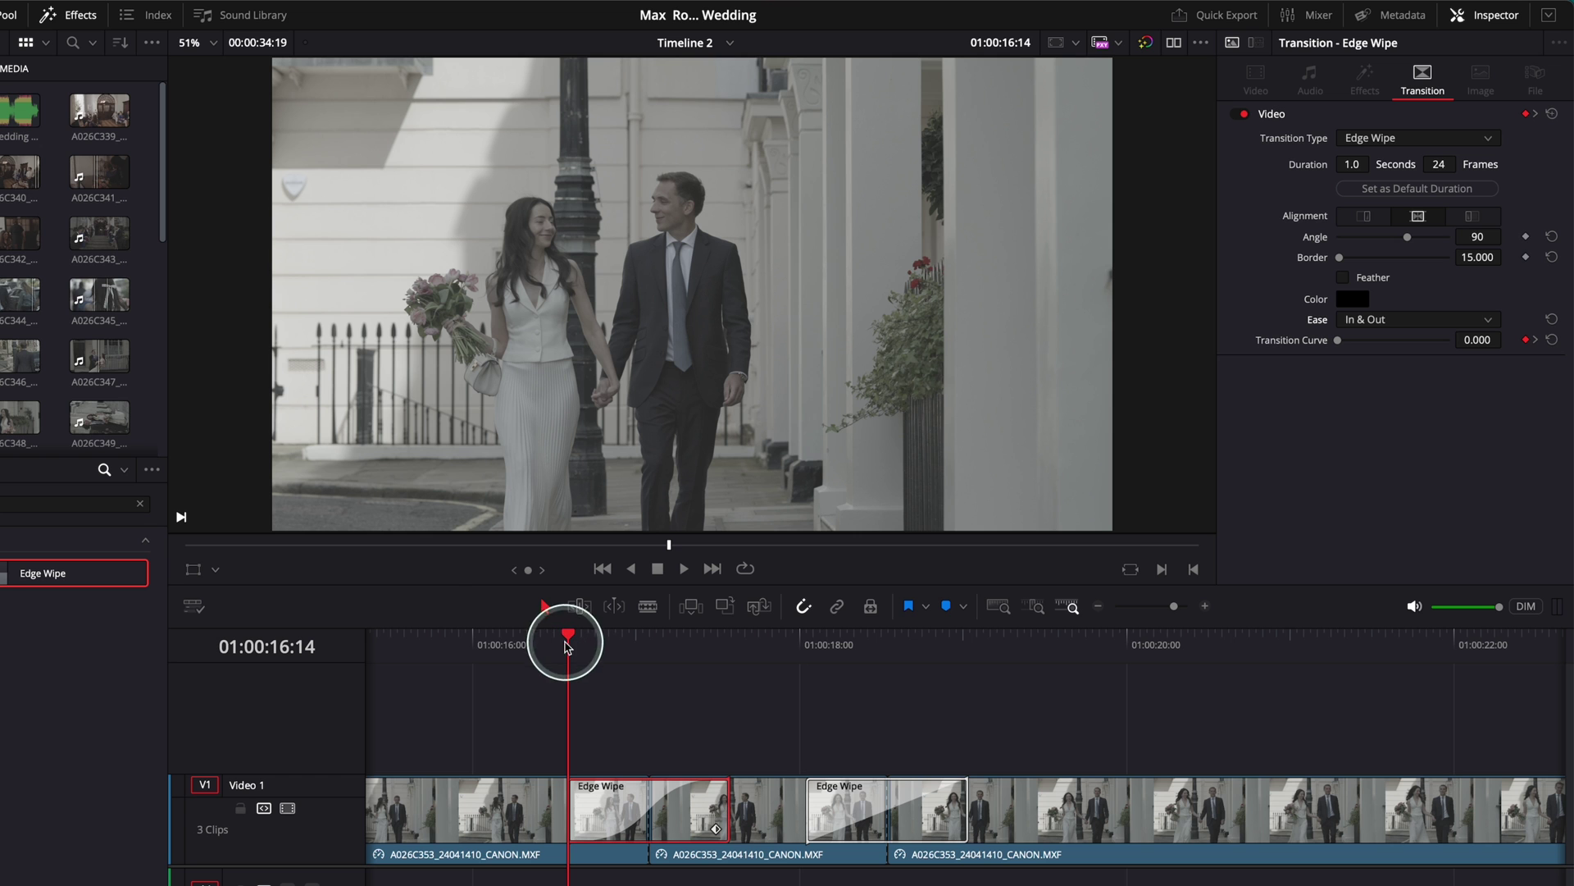
pyautogui.press('space')
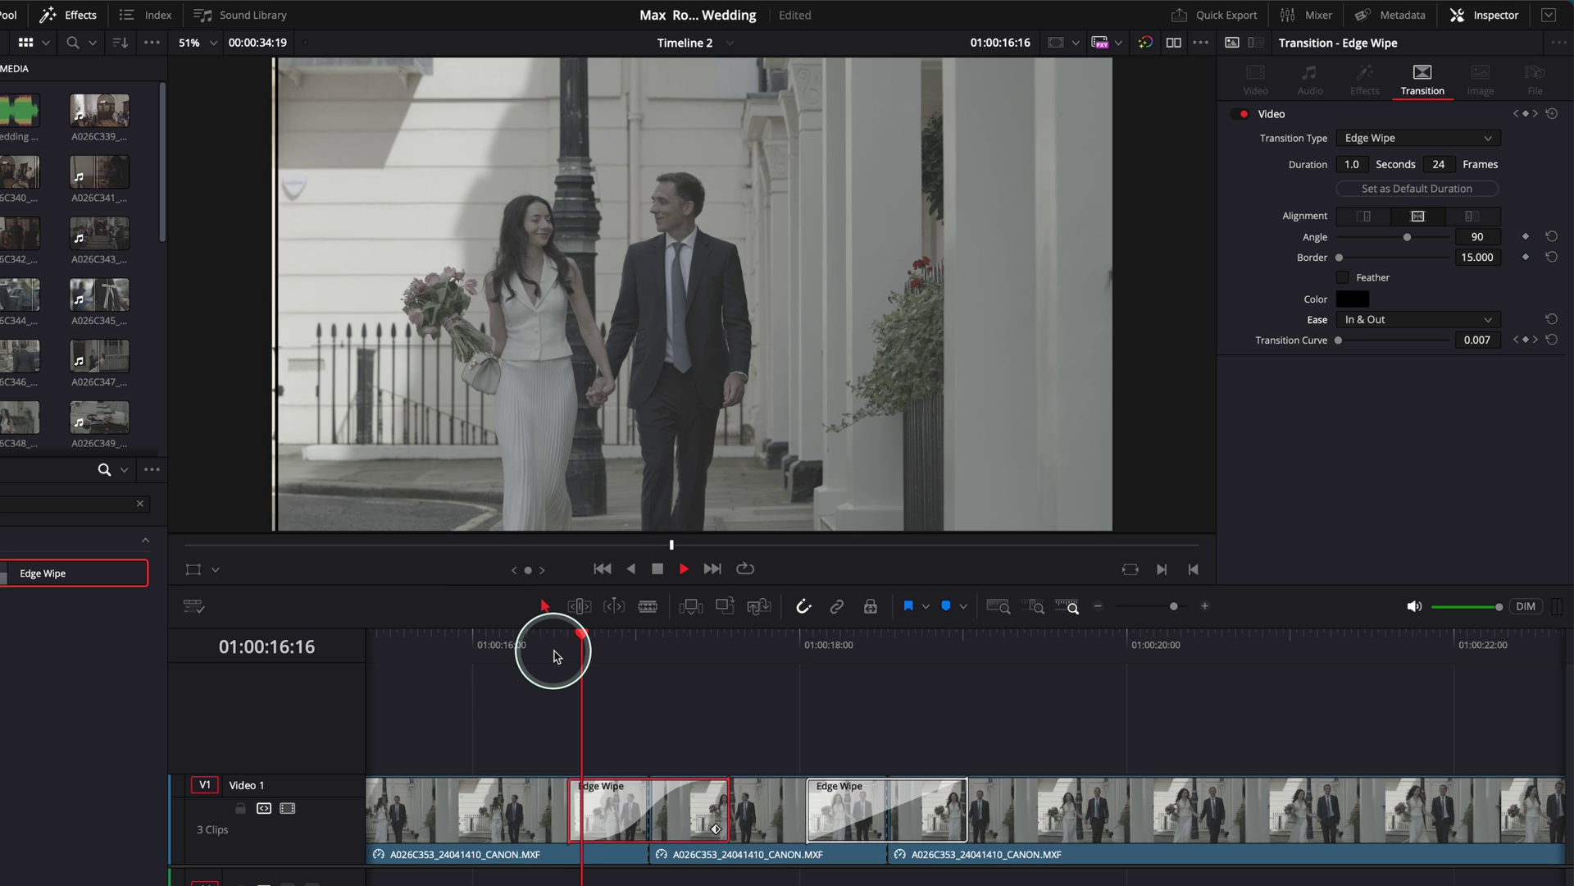
pyautogui.press('space')
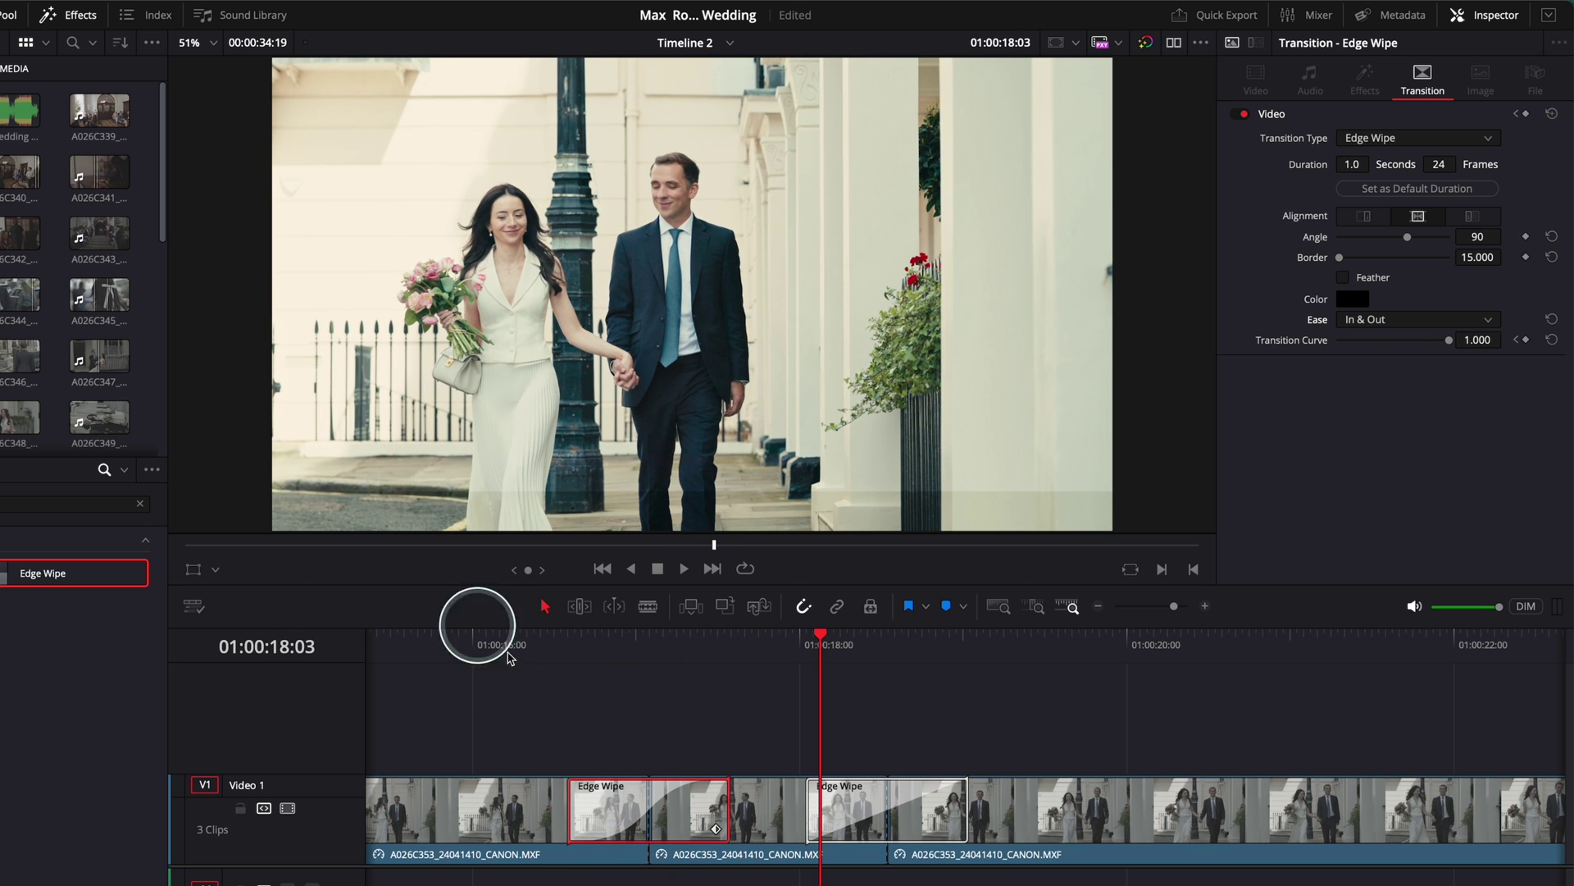
pyautogui.moveTo(566, 644)
pyautogui.mouseDown()
pyautogui.moveTo(668, 651)
pyautogui.moveTo(596, 650)
pyautogui.mouseUp()
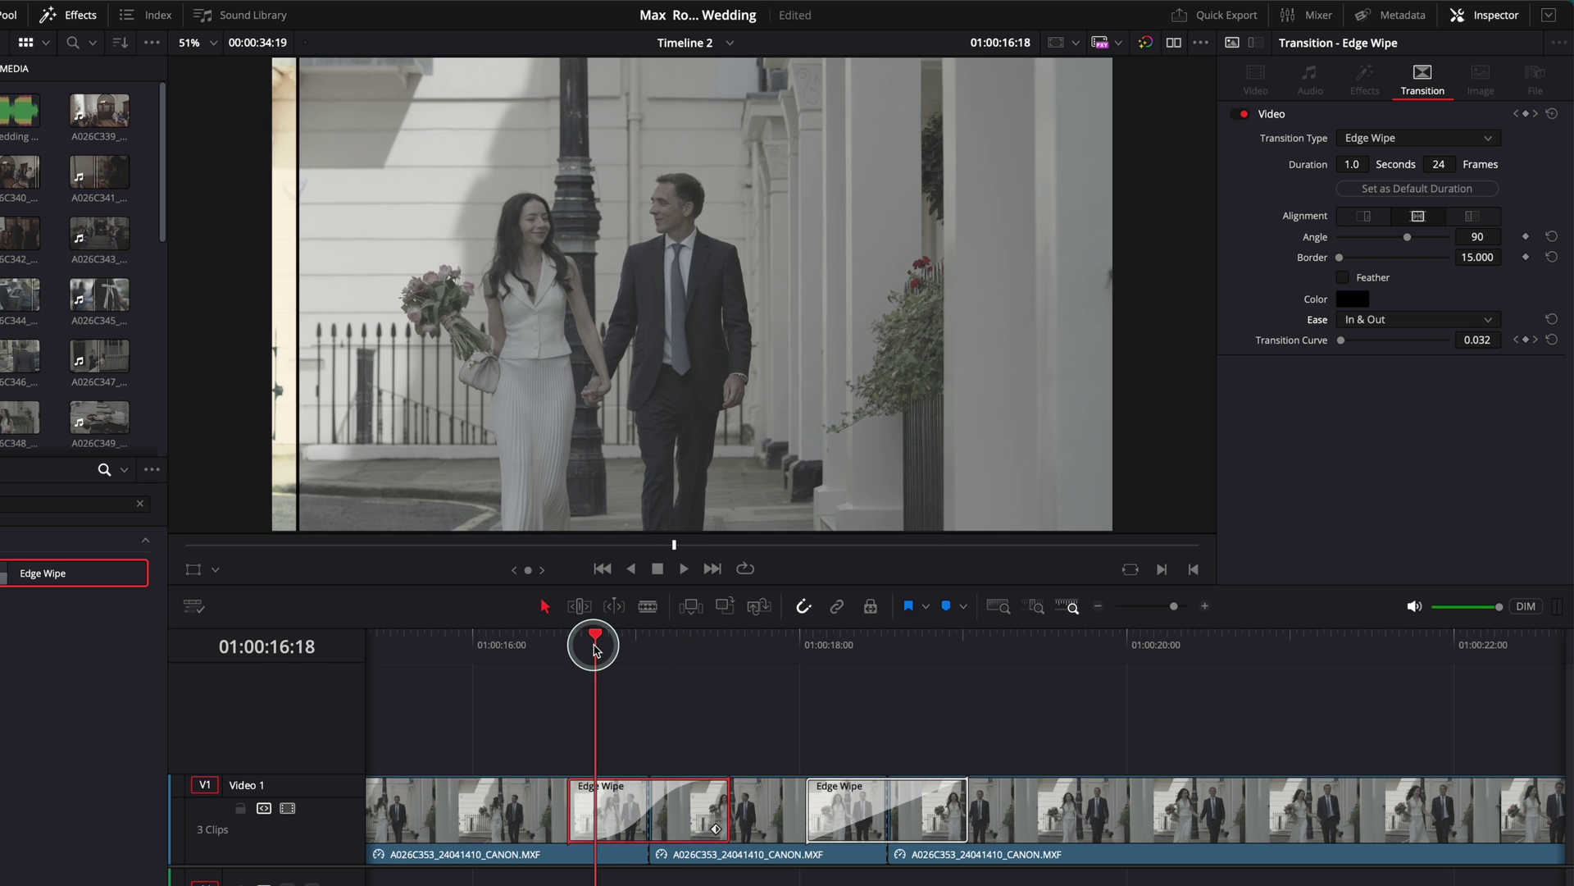
# - Set the first wipe's duration to 1.5 seconds
pyautogui.click(1353, 164)
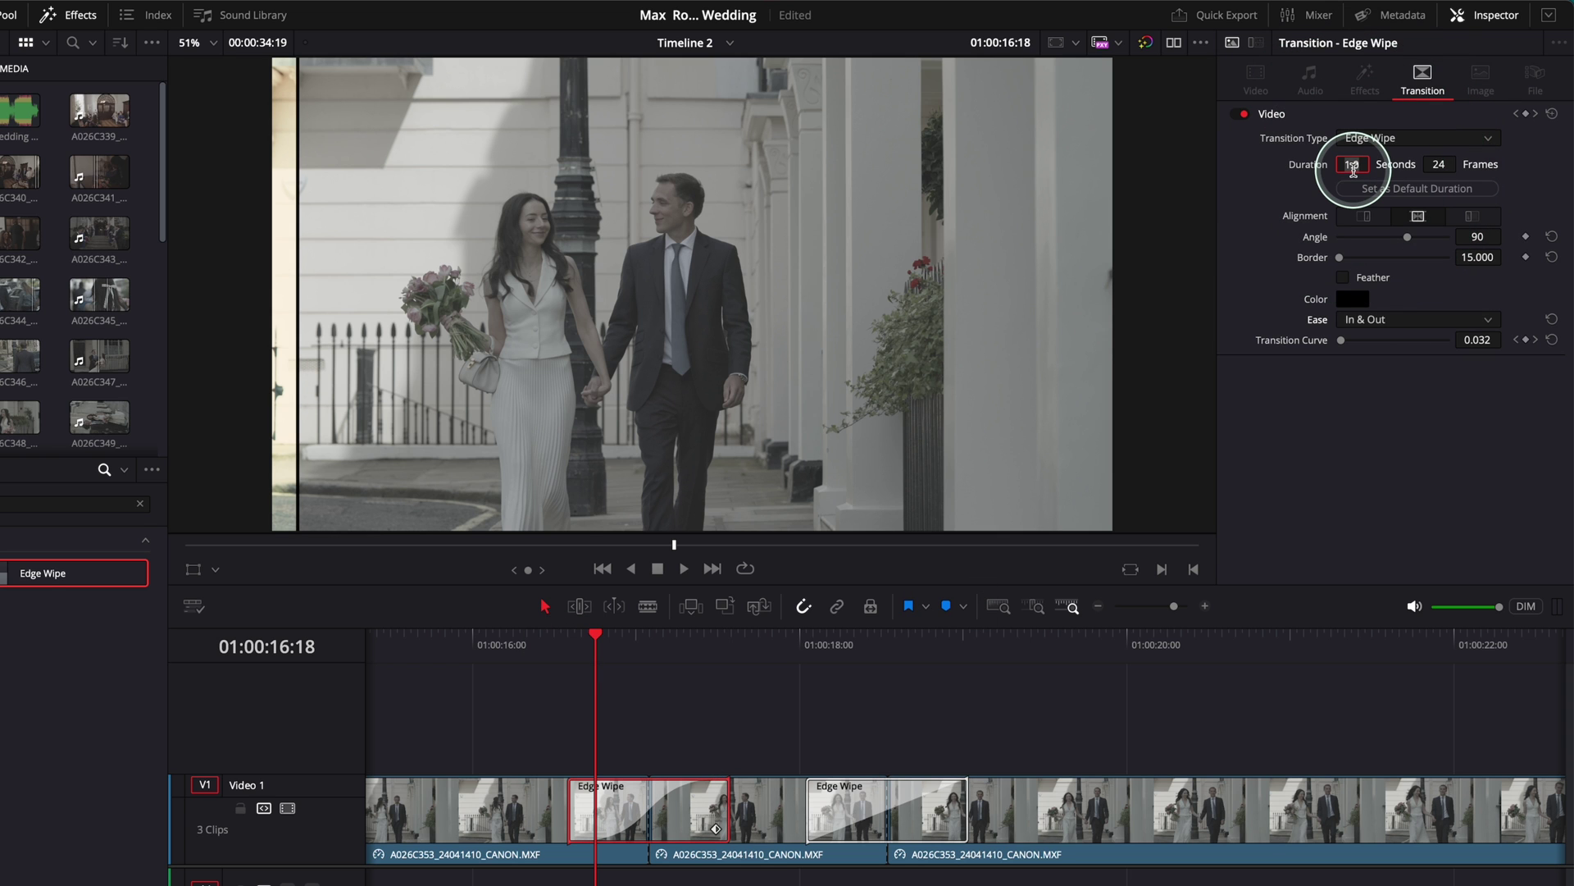
pyautogui.write('1.5')
pyautogui.press('Return')
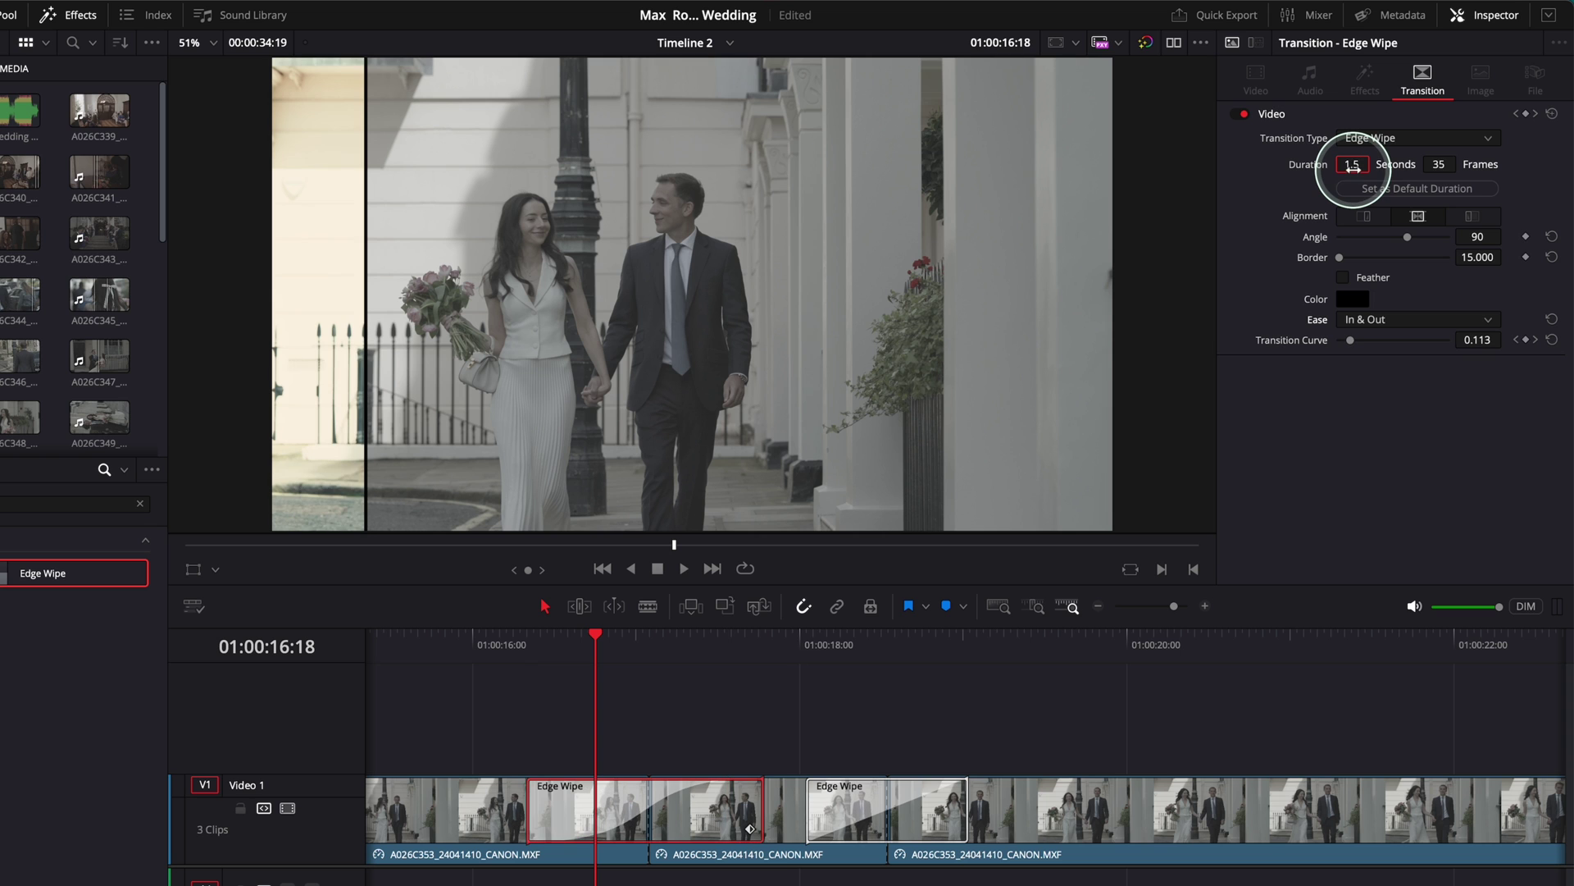
pyautogui.click(540, 636)
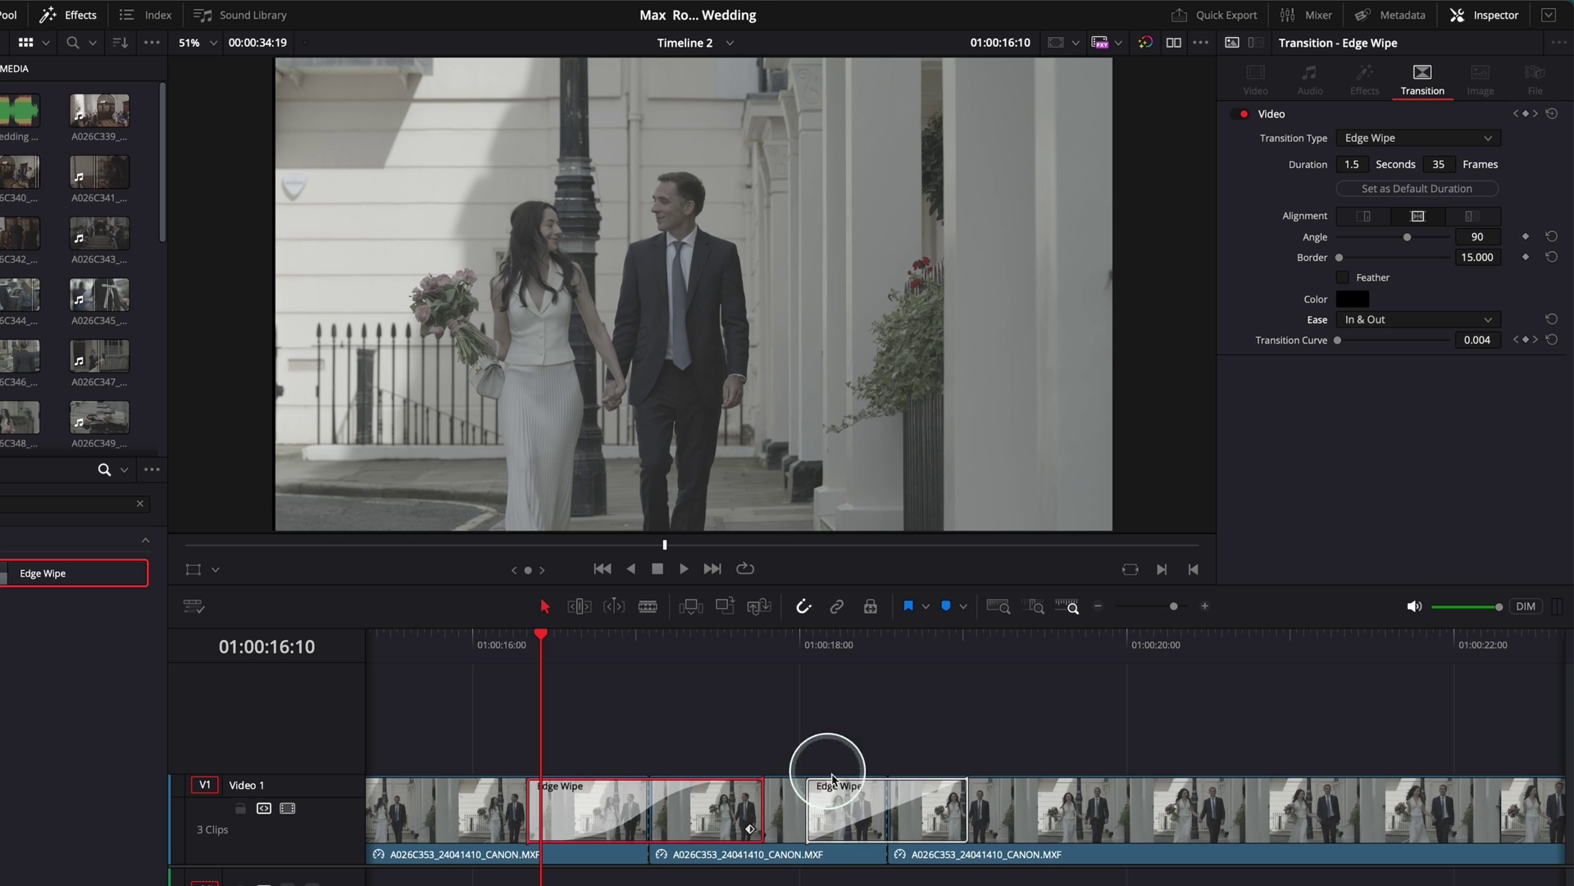
# - Select the second Edge Wipe and set its duration to 1.5 seconds and angle to 90
pyautogui.click(848, 816)
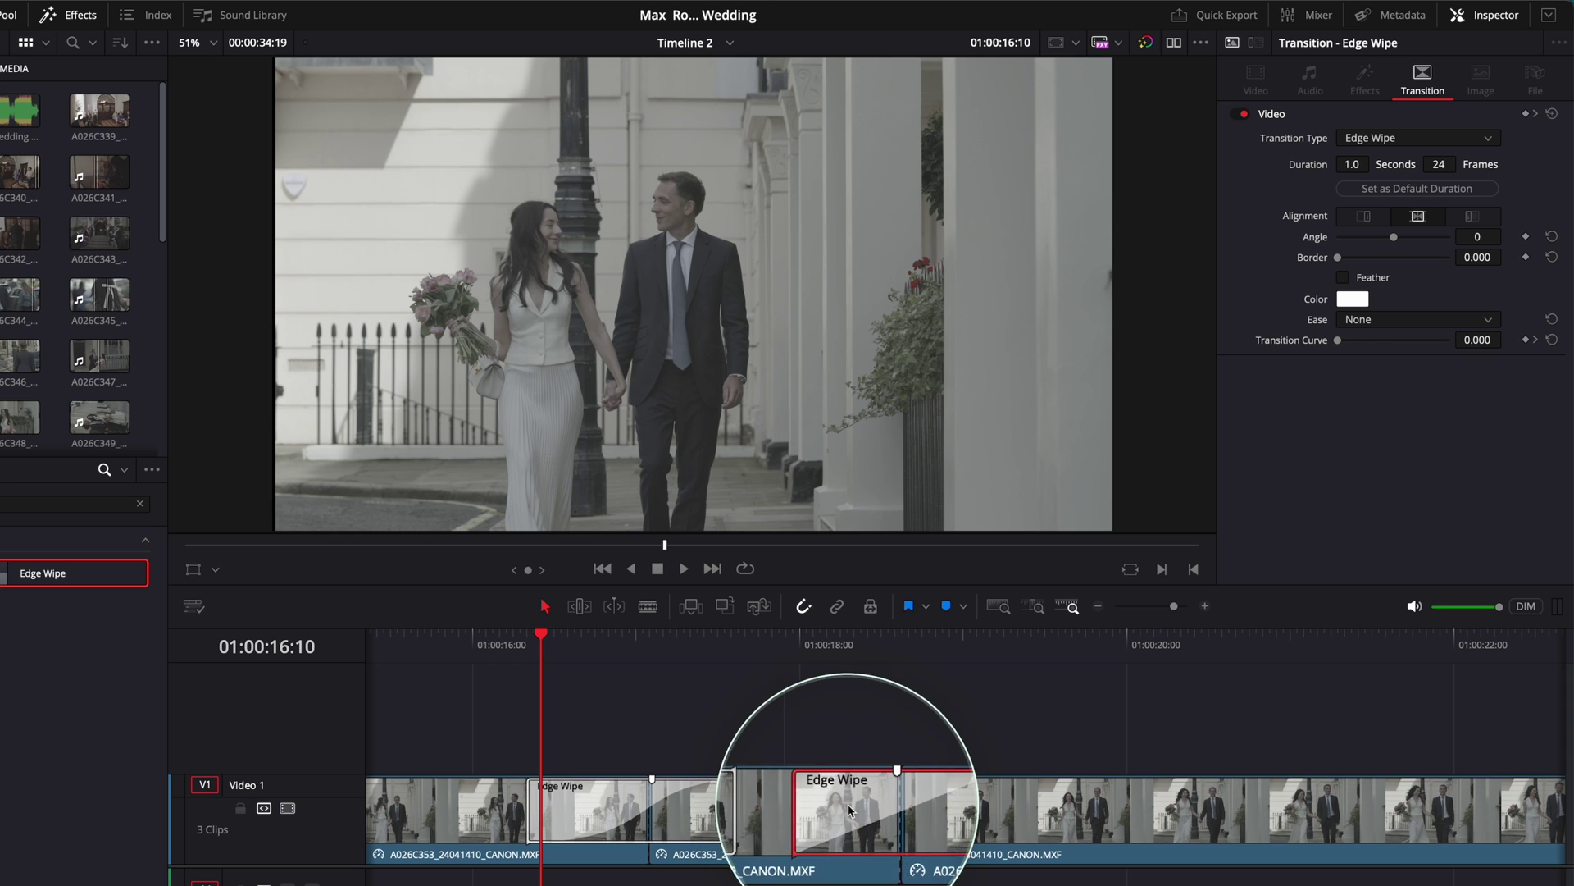
pyautogui.click(1351, 166)
pyautogui.write('1.5')
pyautogui.press('Return')
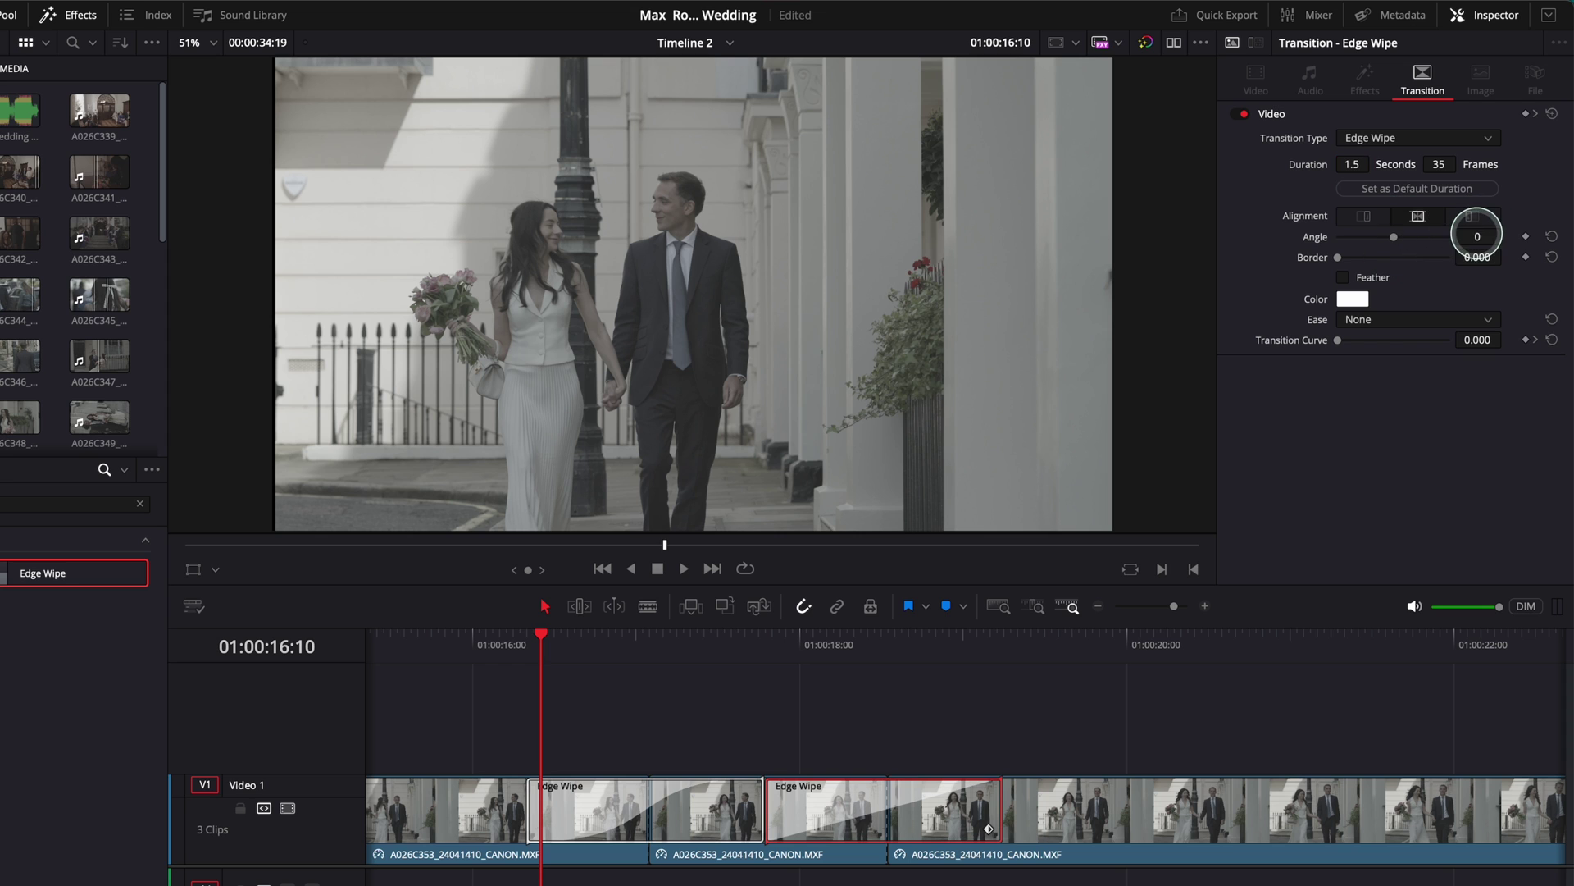
pyautogui.click(1477, 236)
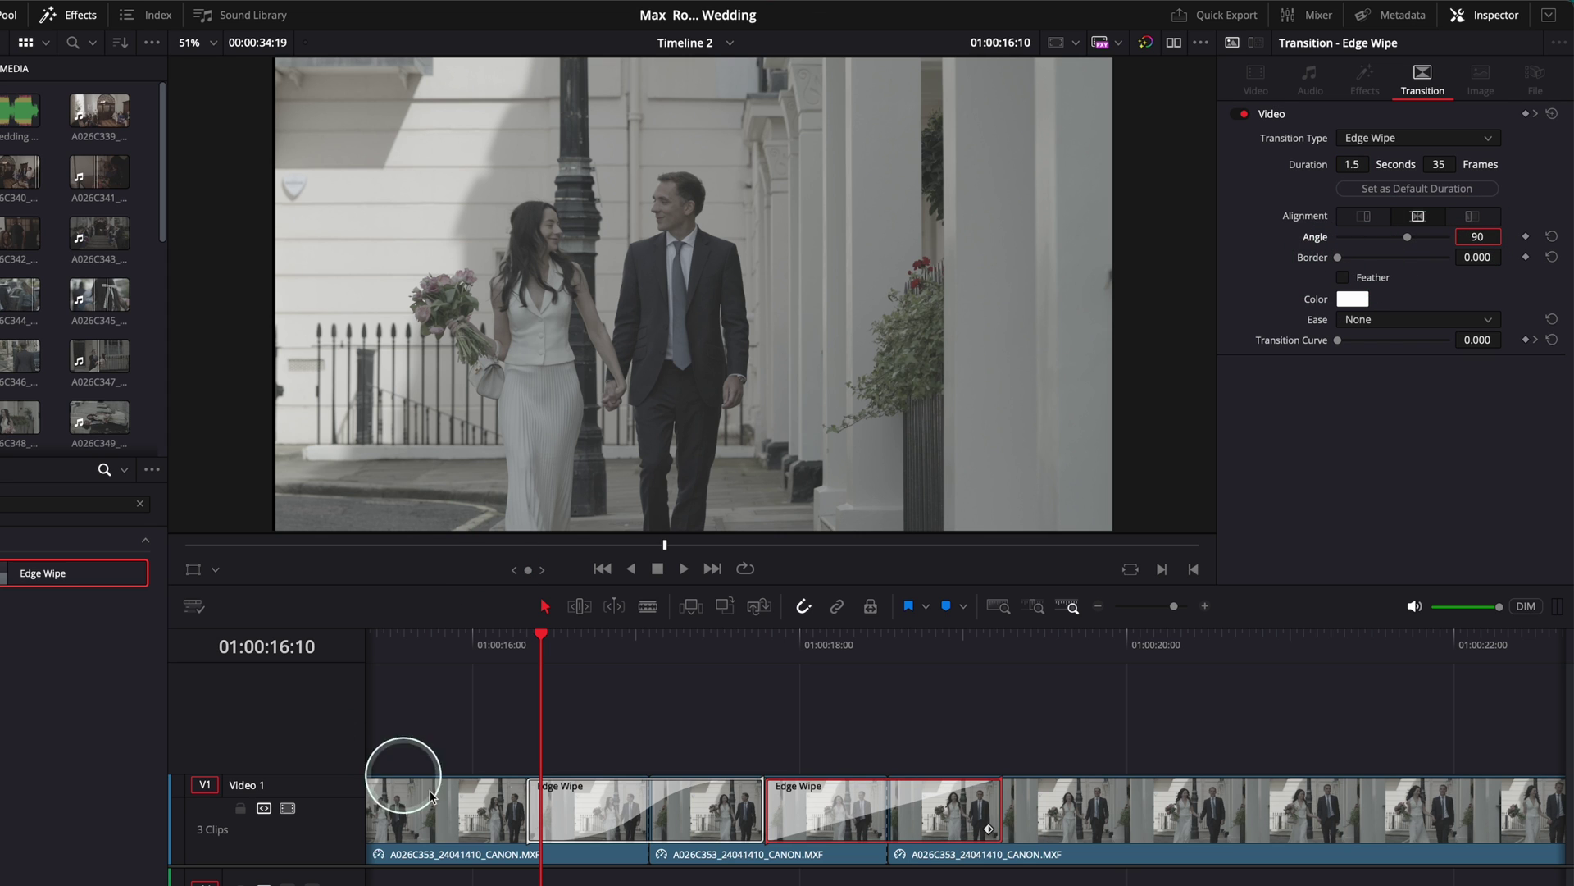
# - After checking the first wipe, set the second wipe's ease to In & Out
pyautogui.click(593, 813)
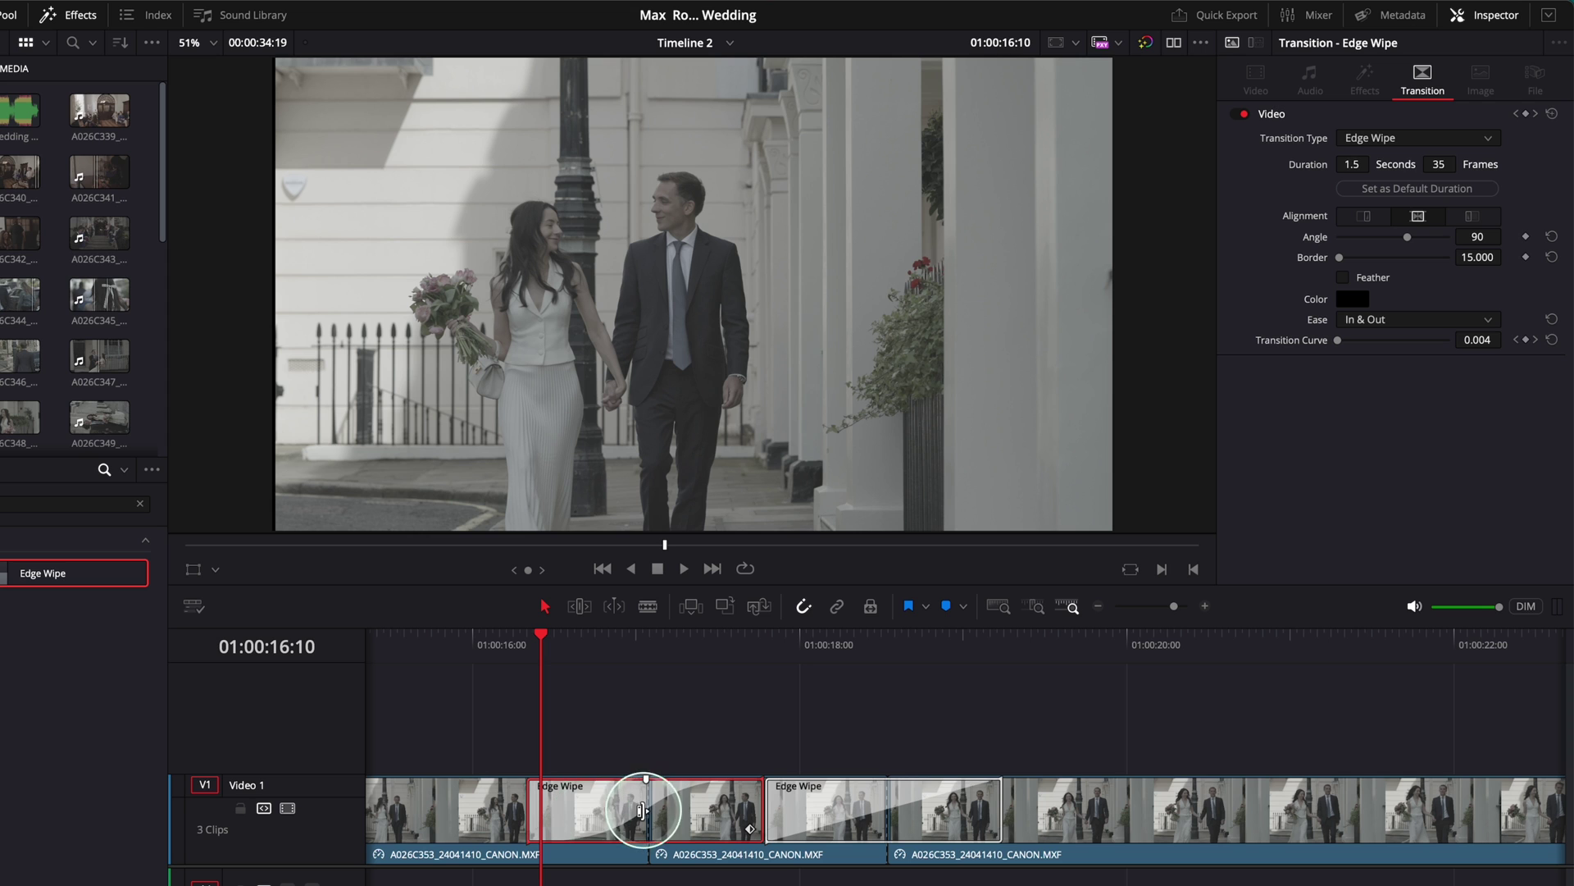
pyautogui.click(834, 804)
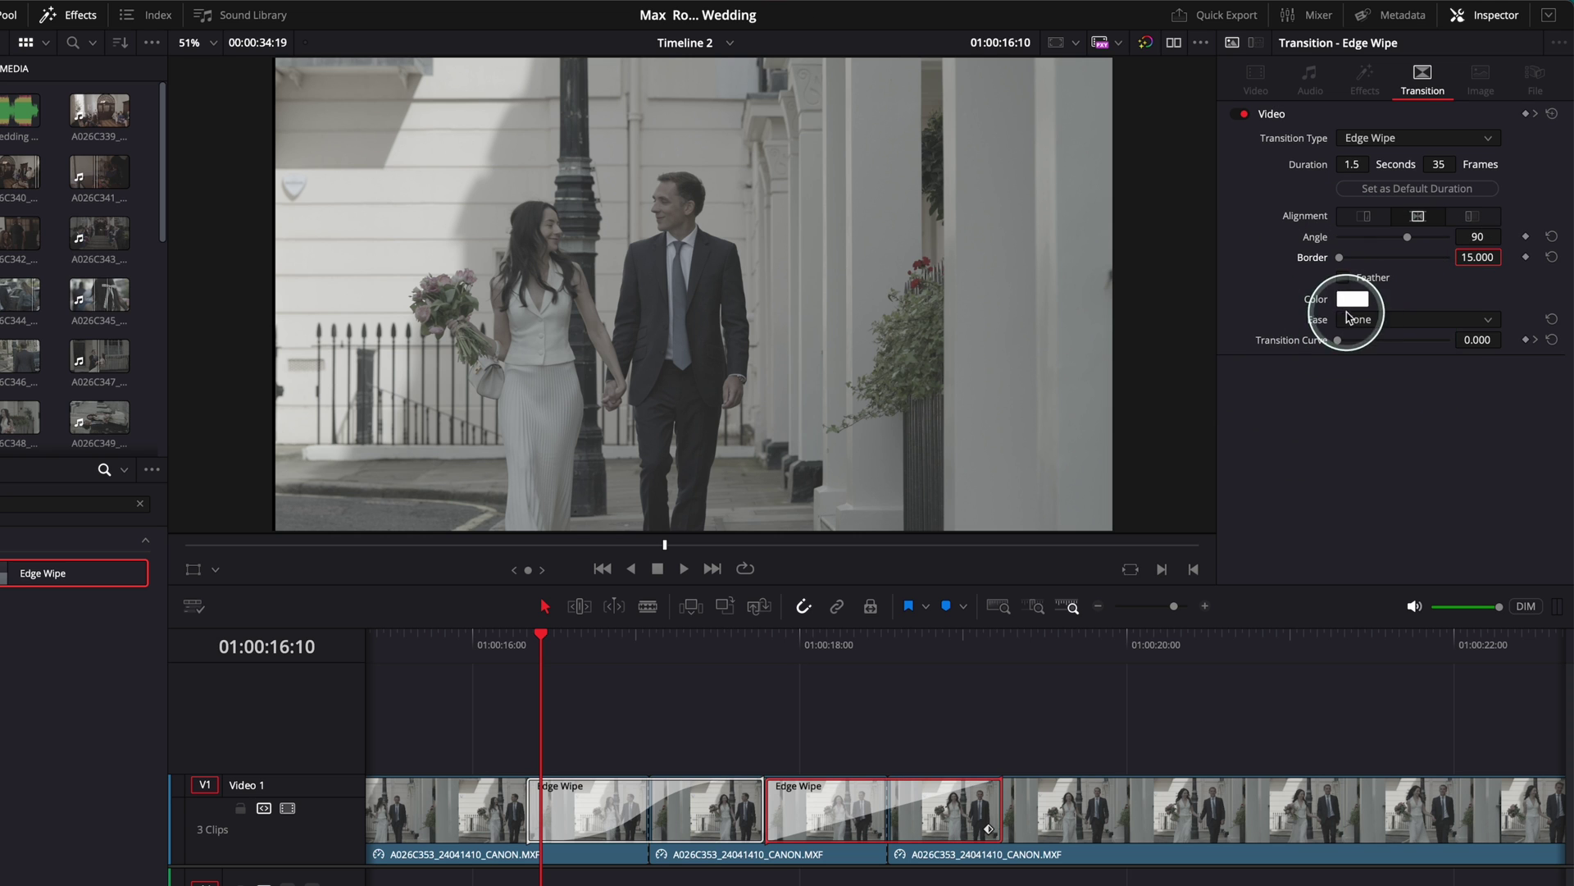
pyautogui.click(1361, 321)
pyautogui.click(1365, 401)
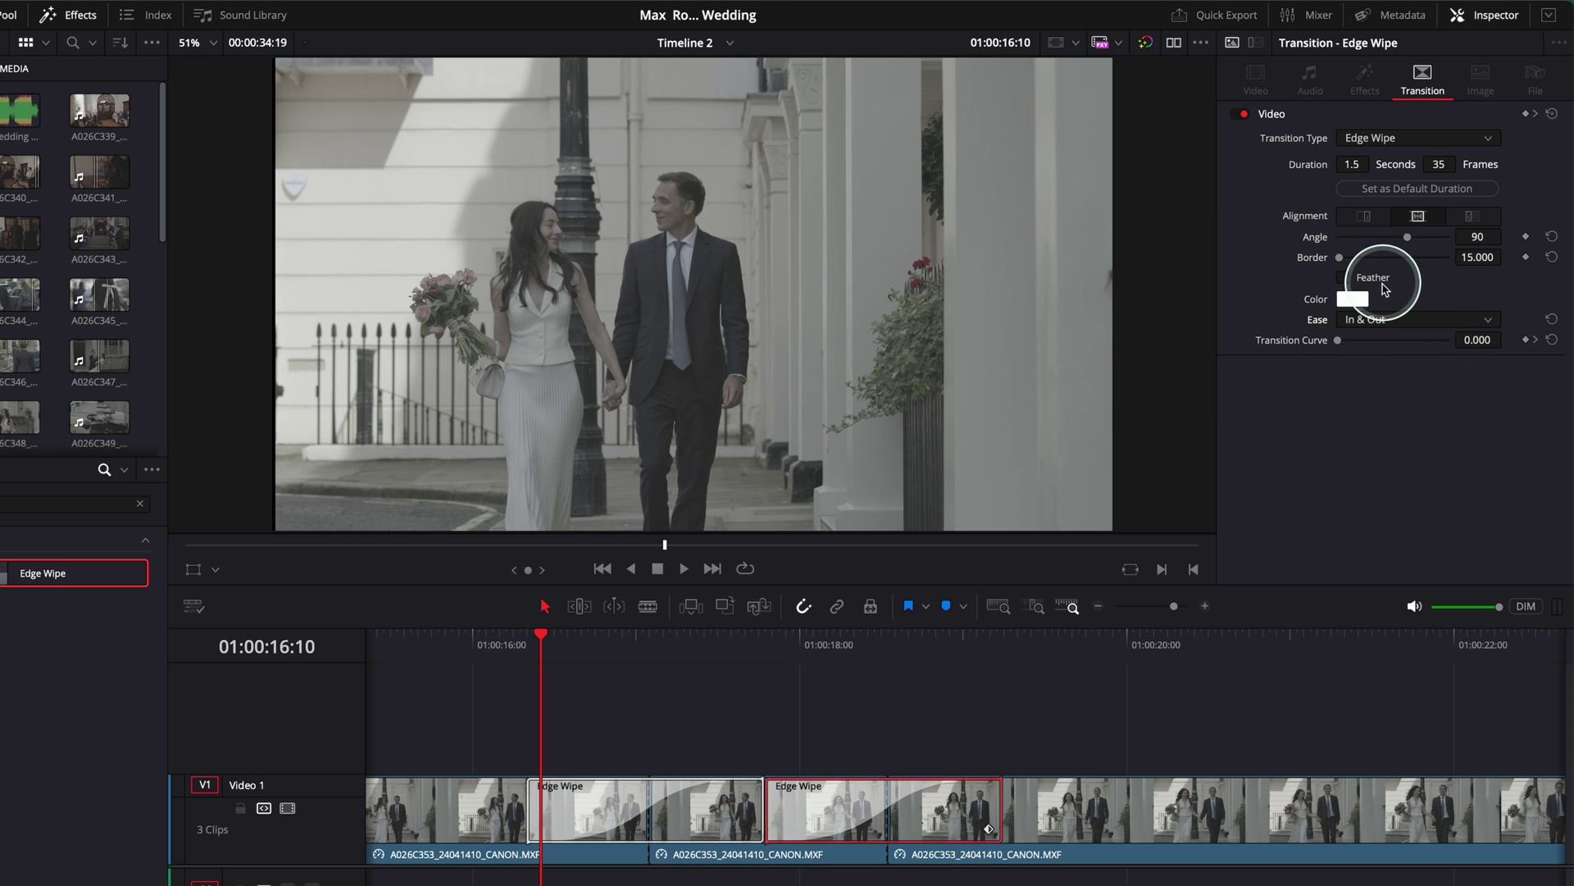
pyautogui.click(529, 643)
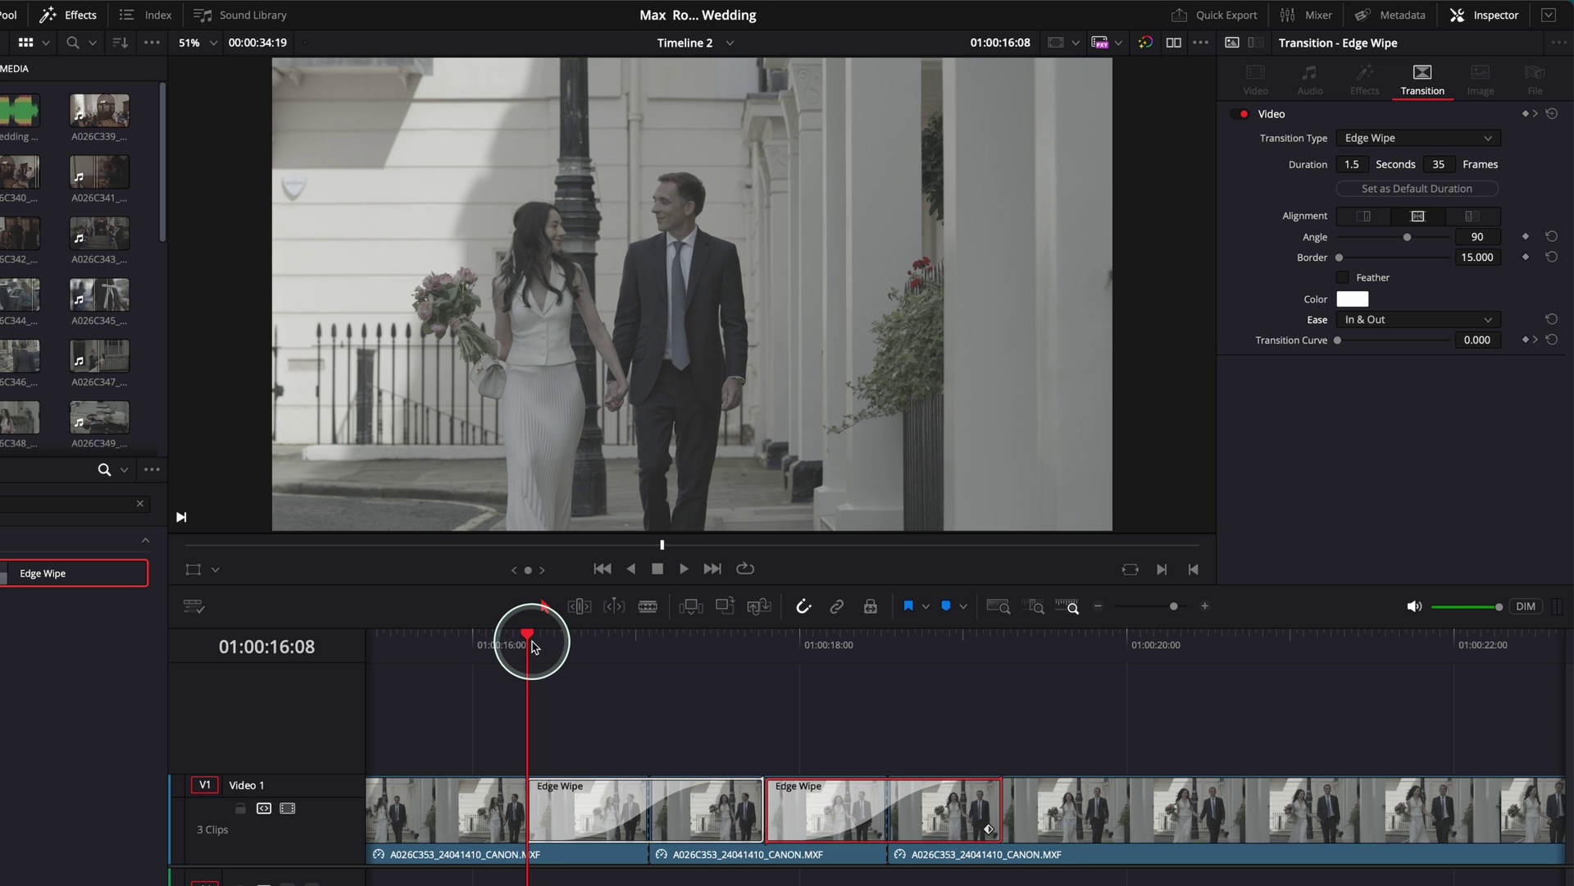
pyautogui.click(433, 648)
# - Preview the sequence and set the second wipe's border colour to black
pyautogui.press('space')
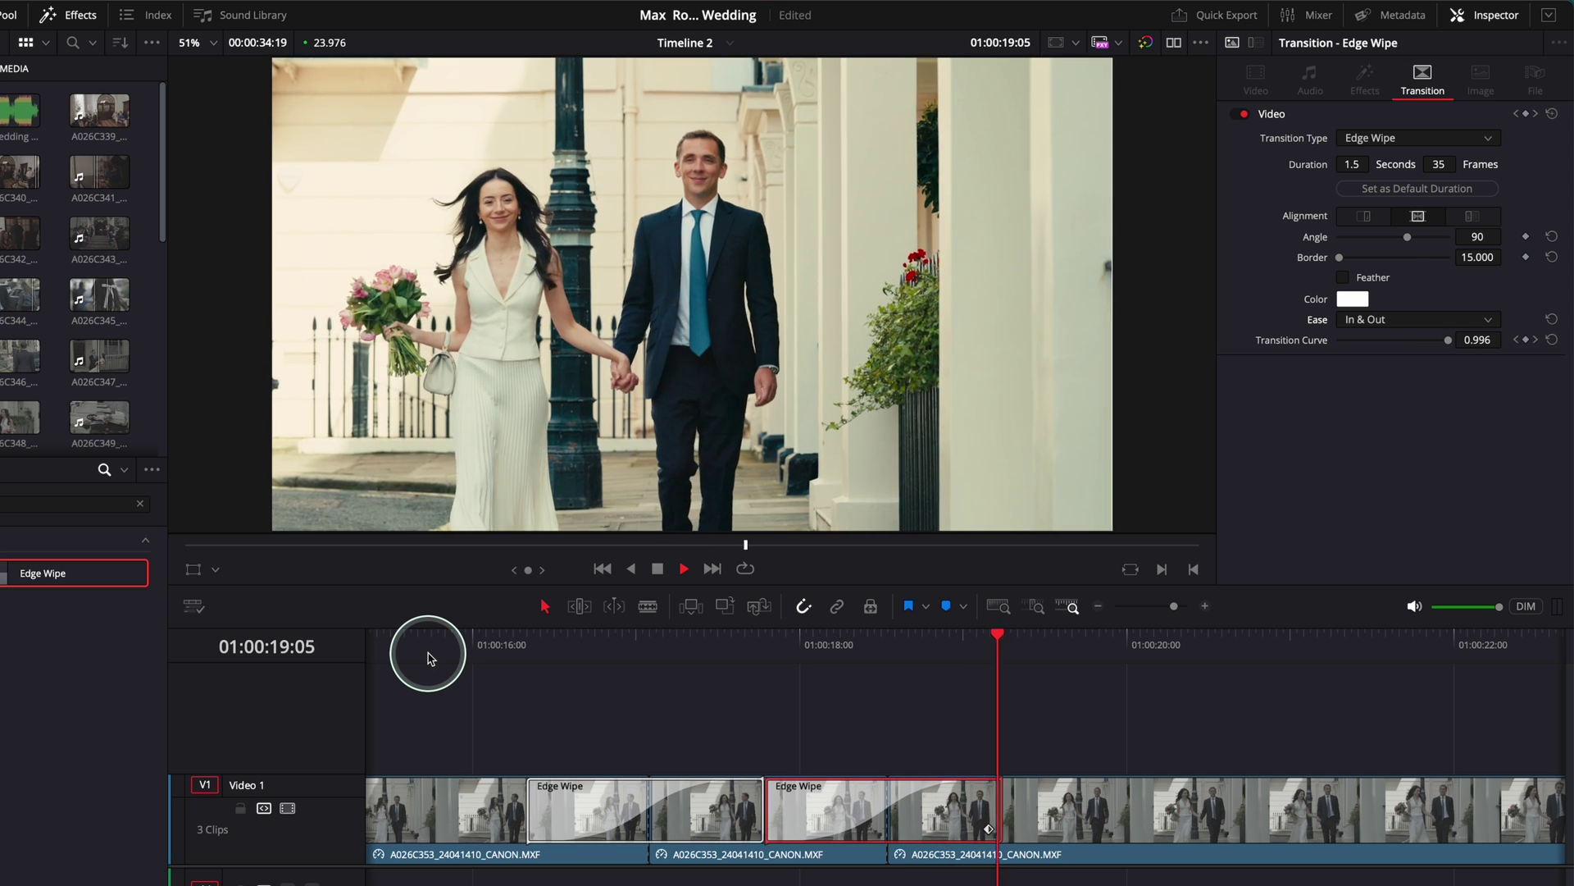
pyautogui.press('space')
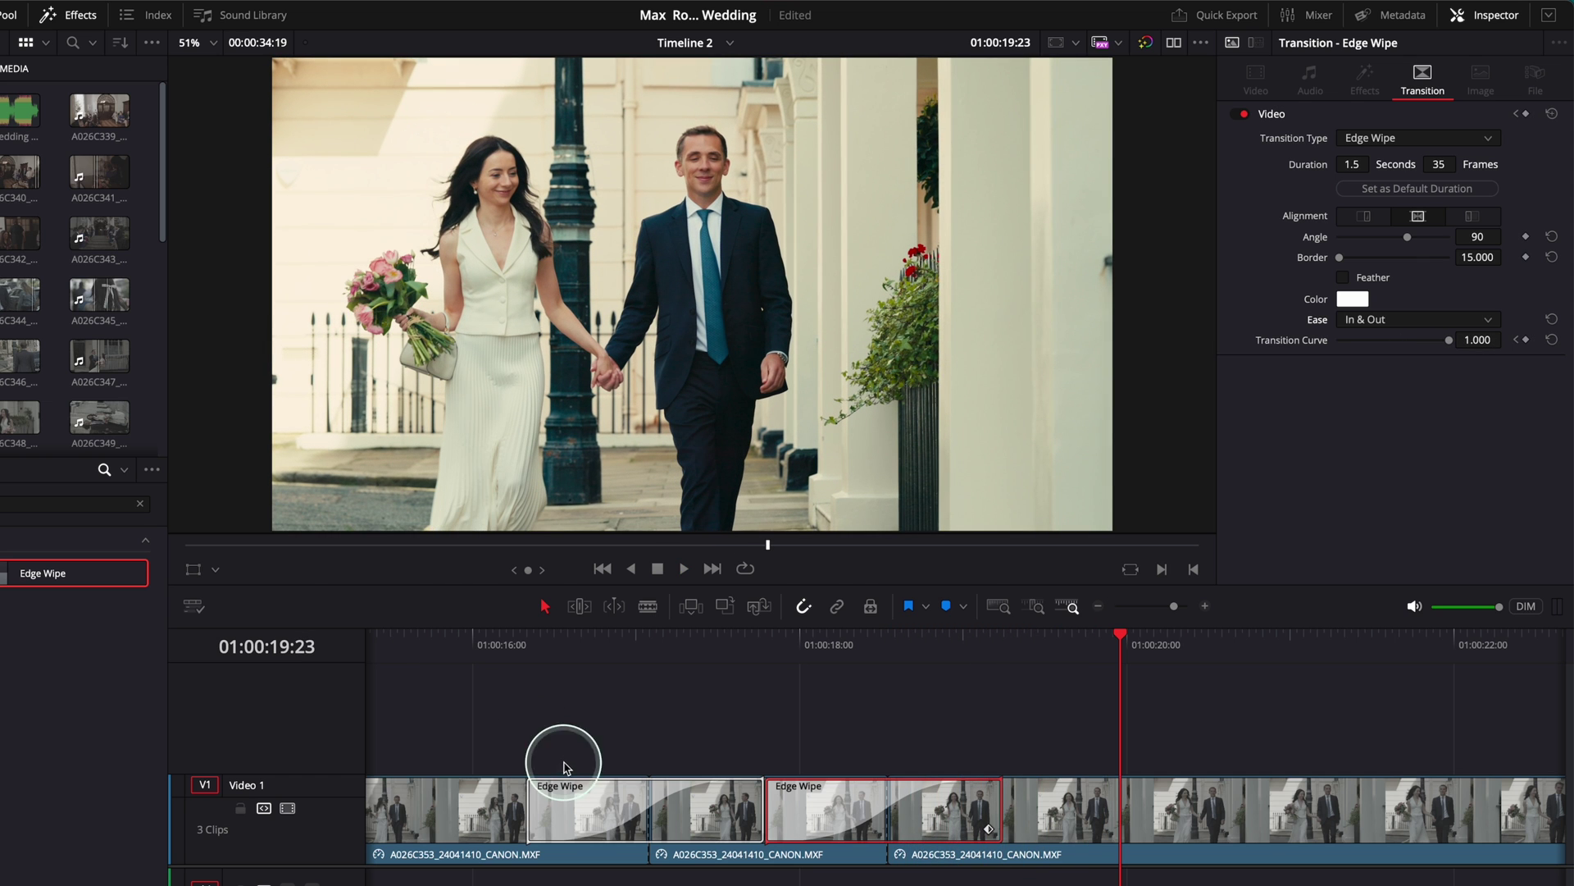
pyautogui.click(833, 644)
pyautogui.click(1353, 298)
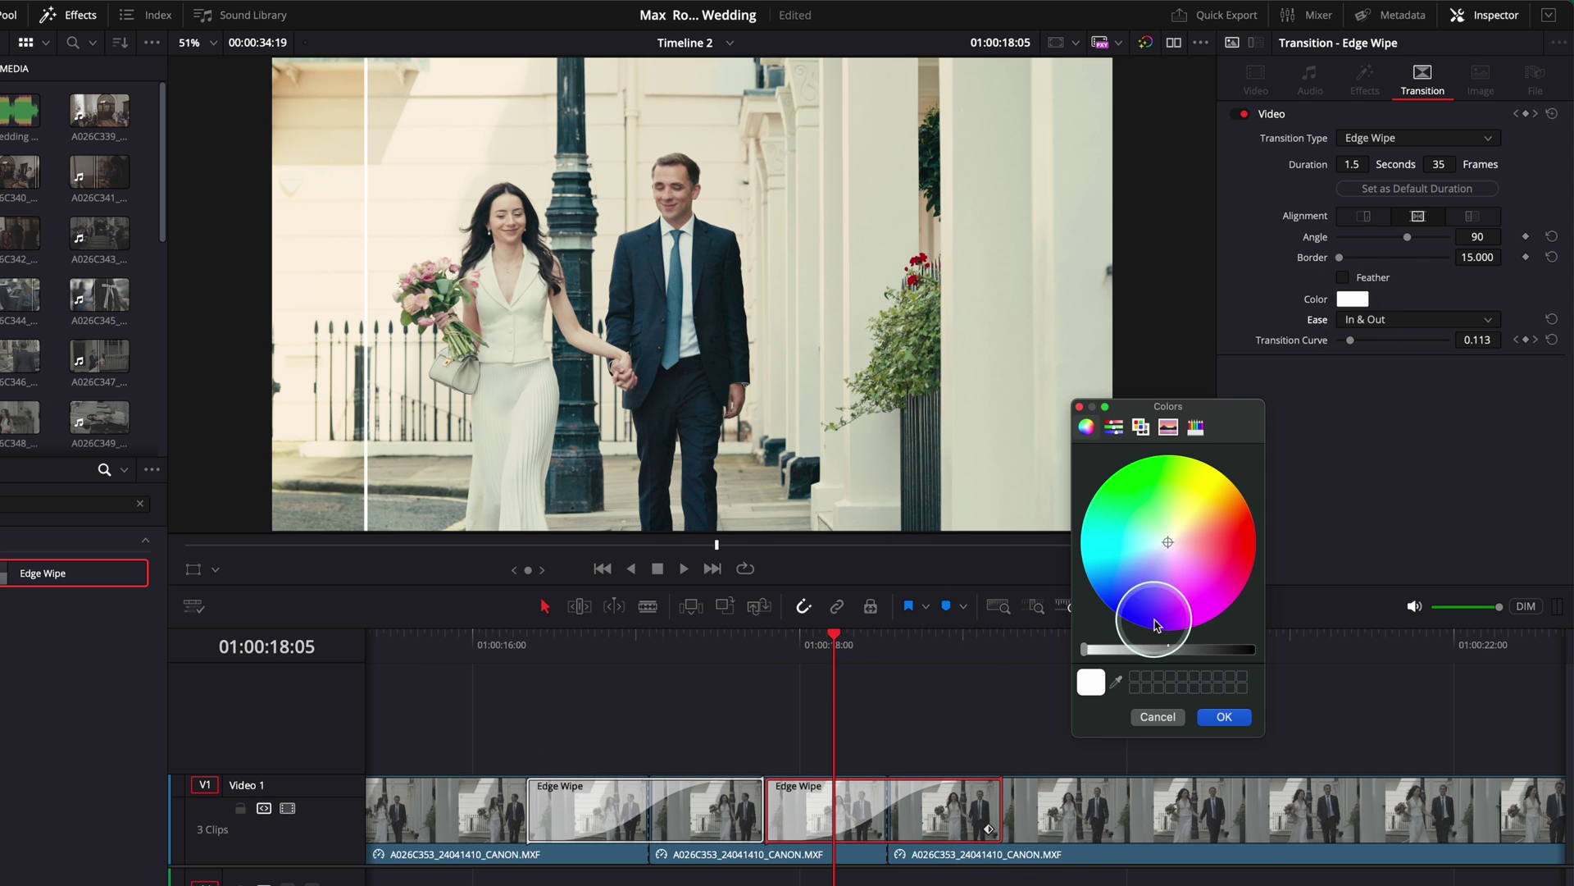
pyautogui.moveTo(1178, 648); pyautogui.dragTo(1266, 649)
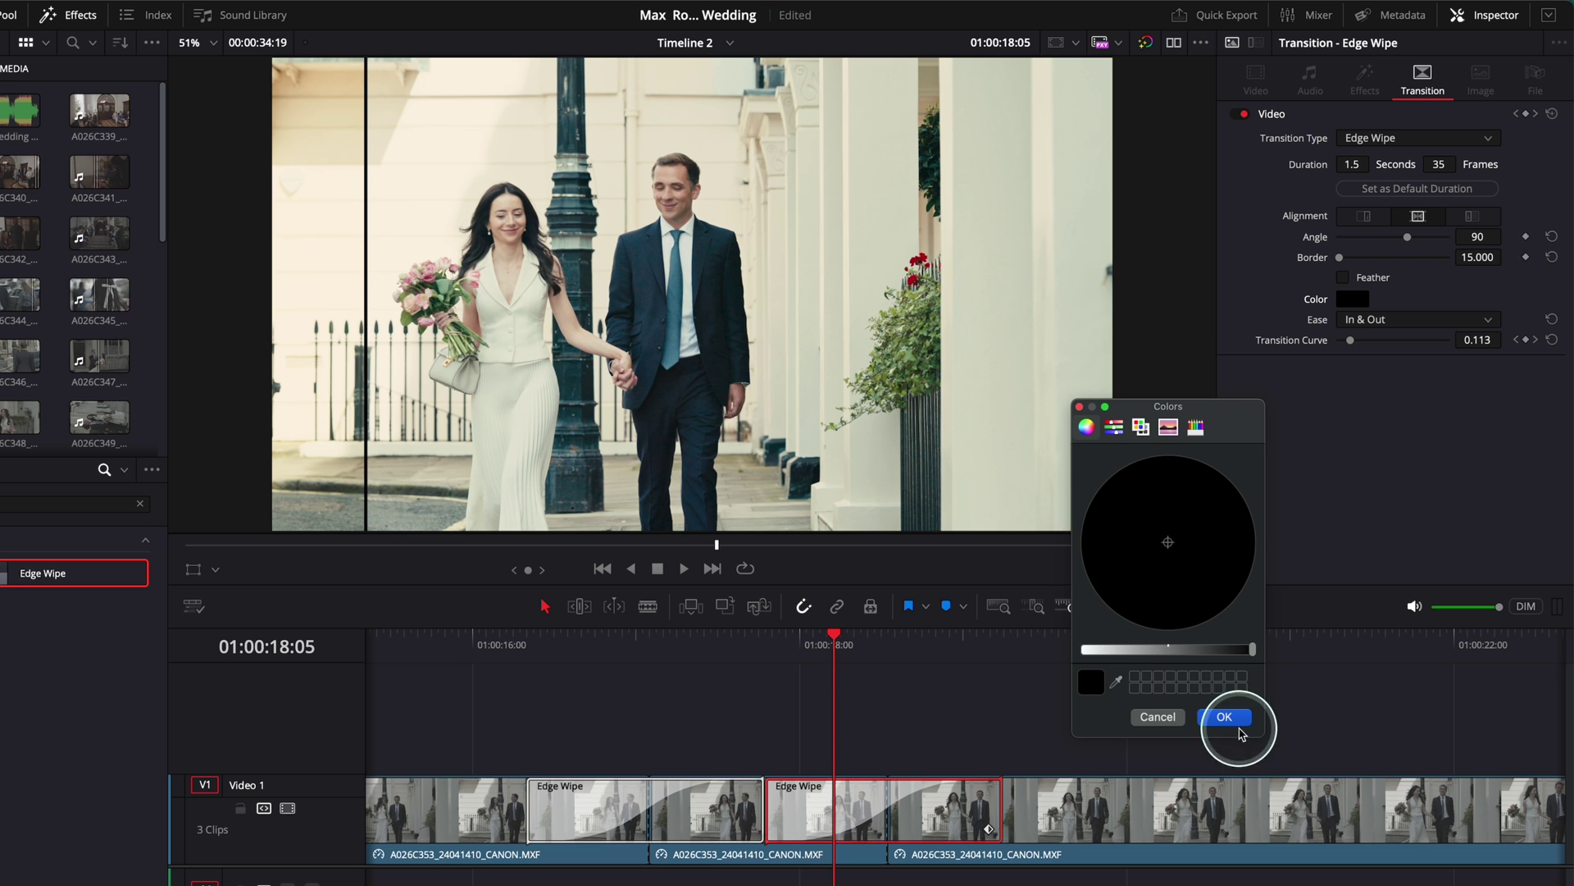
pyautogui.click(1224, 716)
# - Play back through both Edge Wipes to check them
pyautogui.moveTo(831, 695); pyautogui.dragTo(476, 653)
pyautogui.press('space')
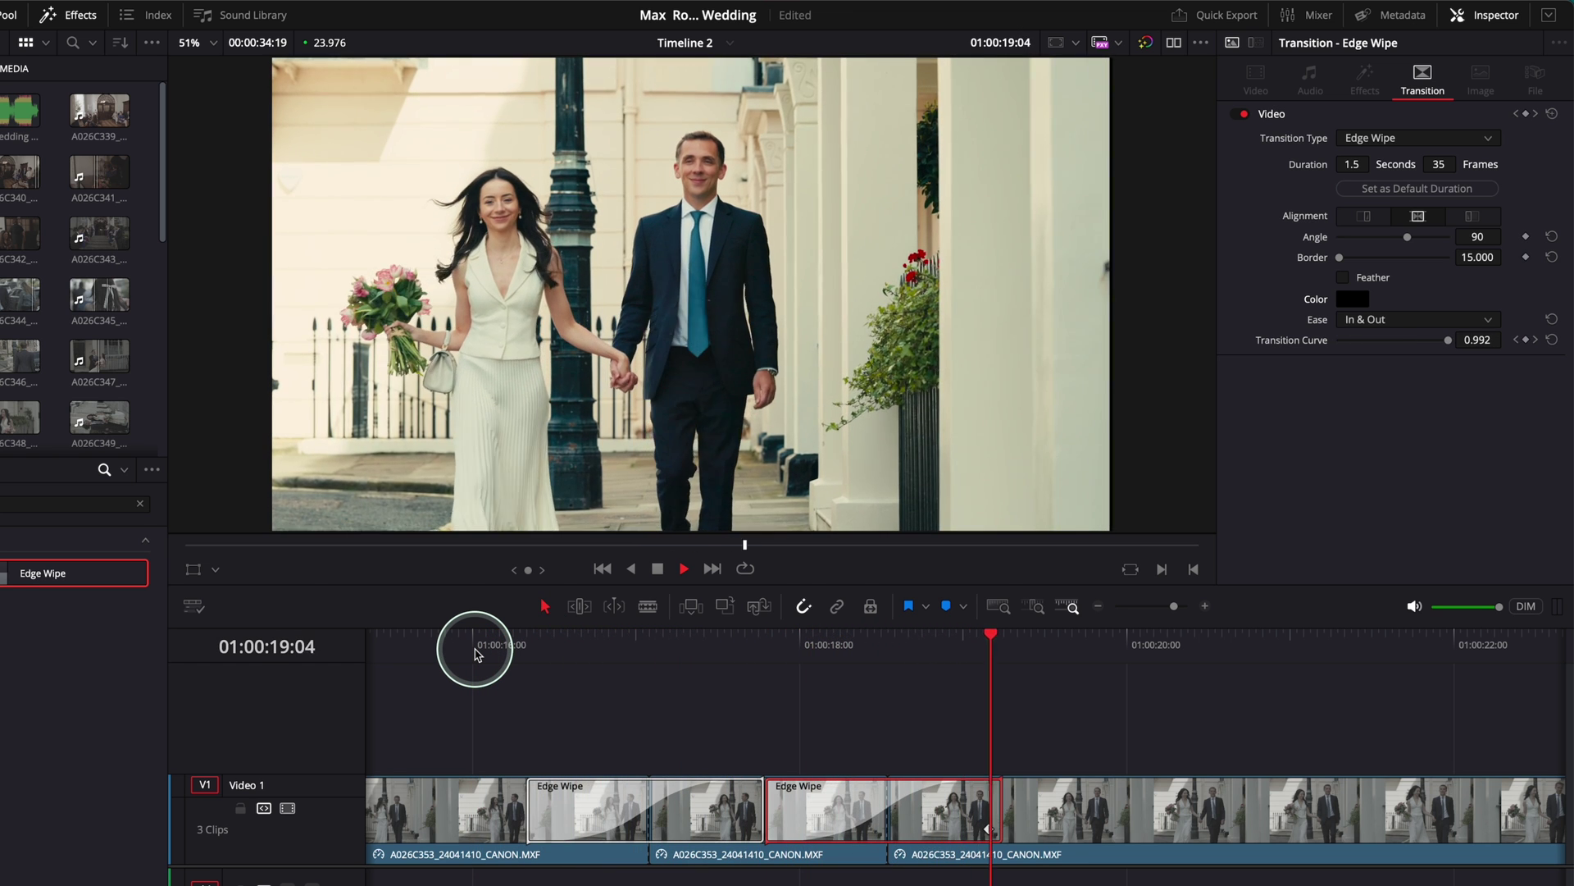
pyautogui.press('space')
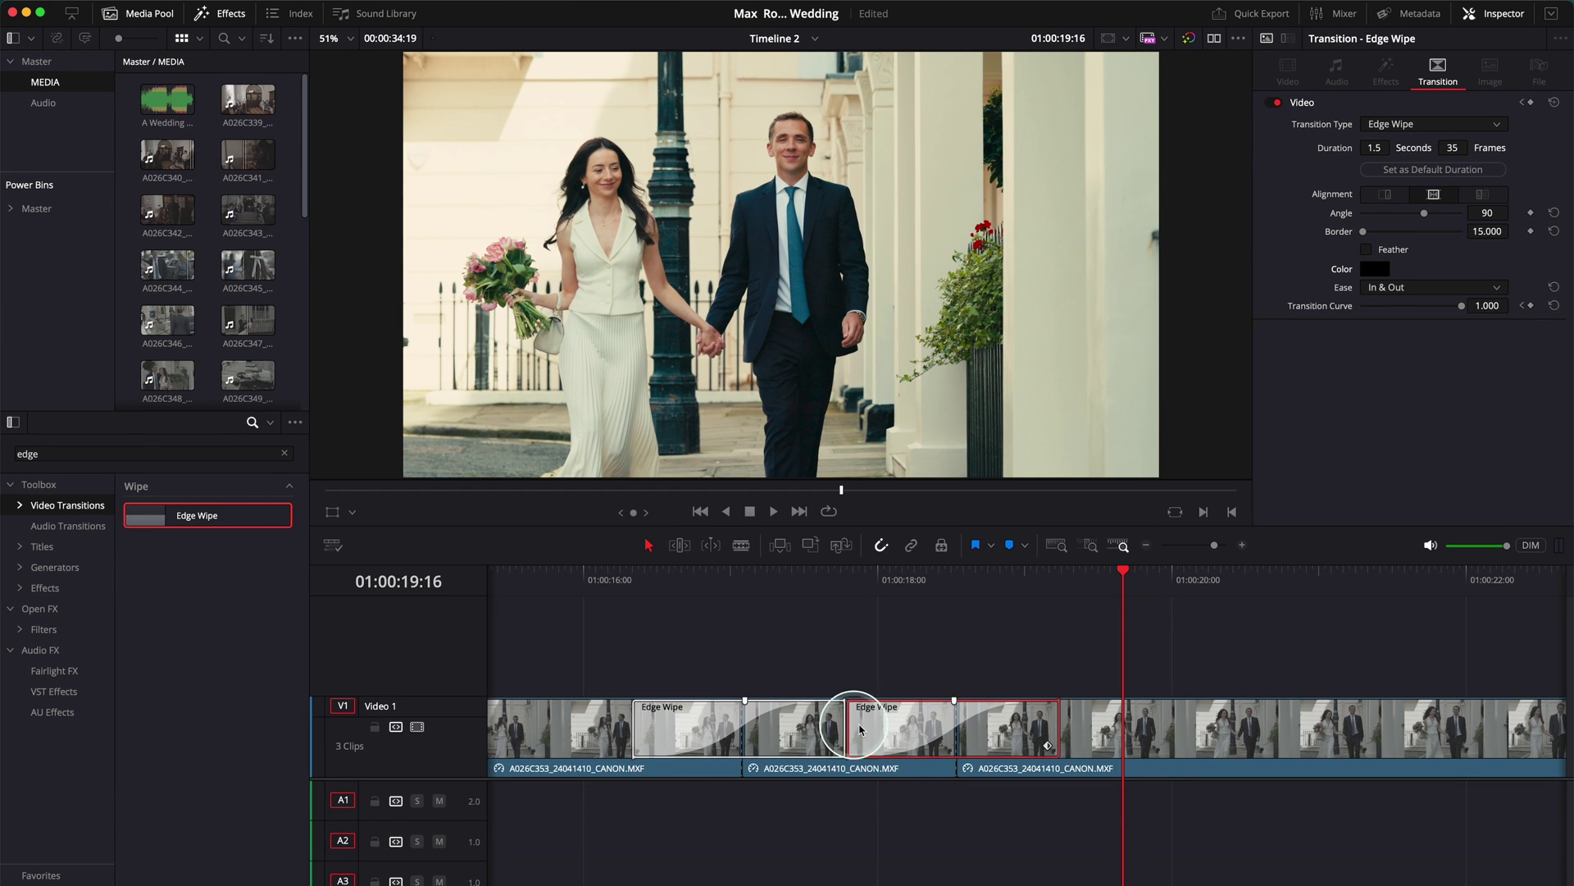
pyautogui.moveTo(1125, 580); pyautogui.dragTo(1146, 575)
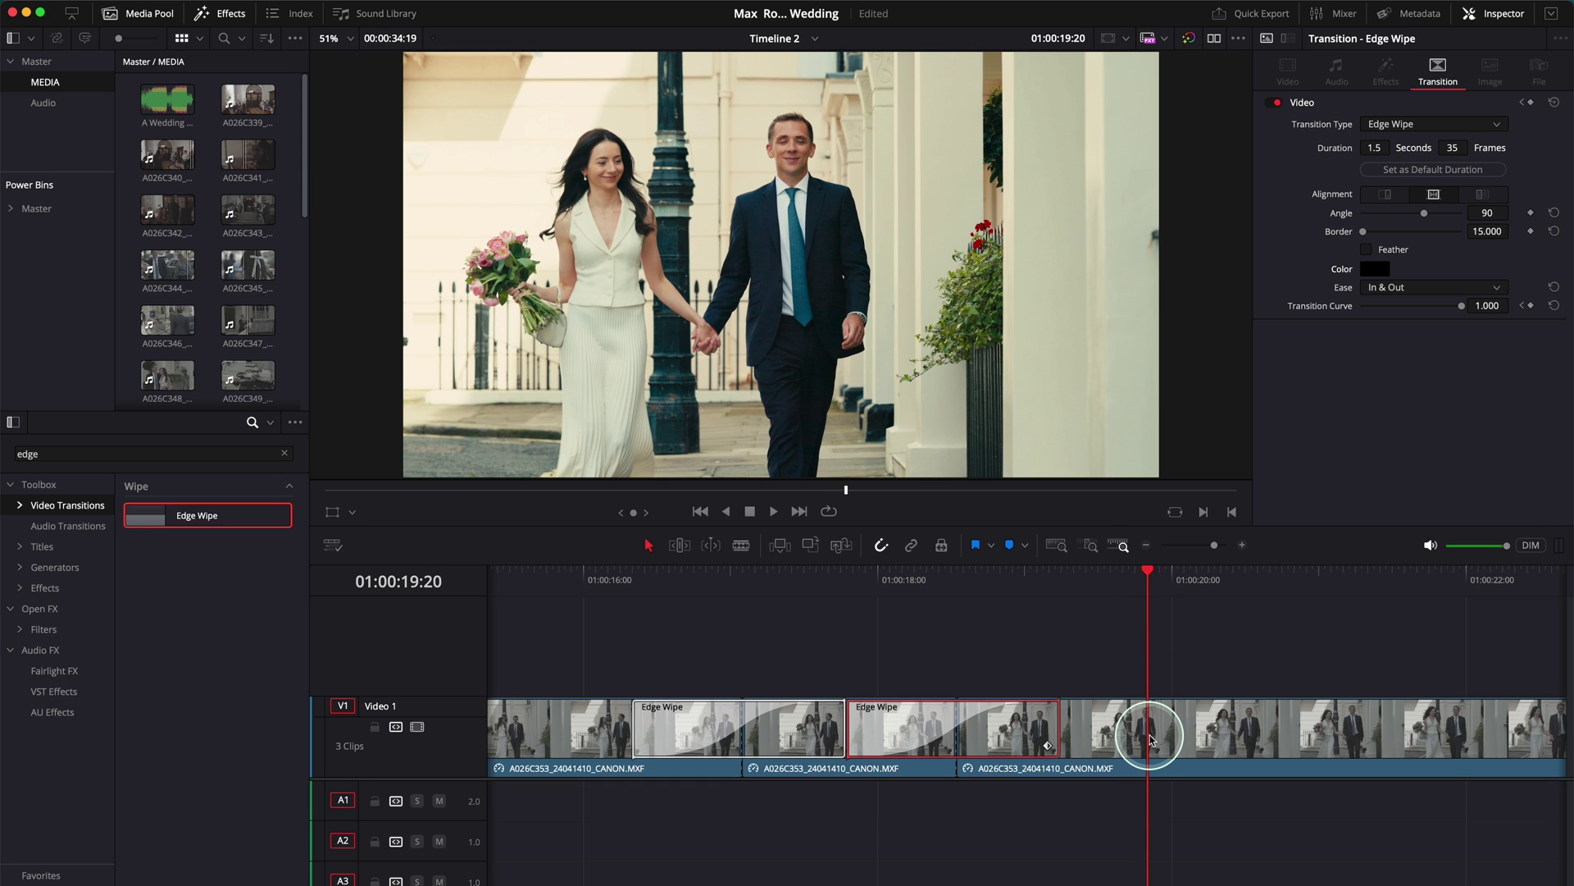
pyautogui.moveTo(587, 599); pyautogui.dragTo(571, 591)
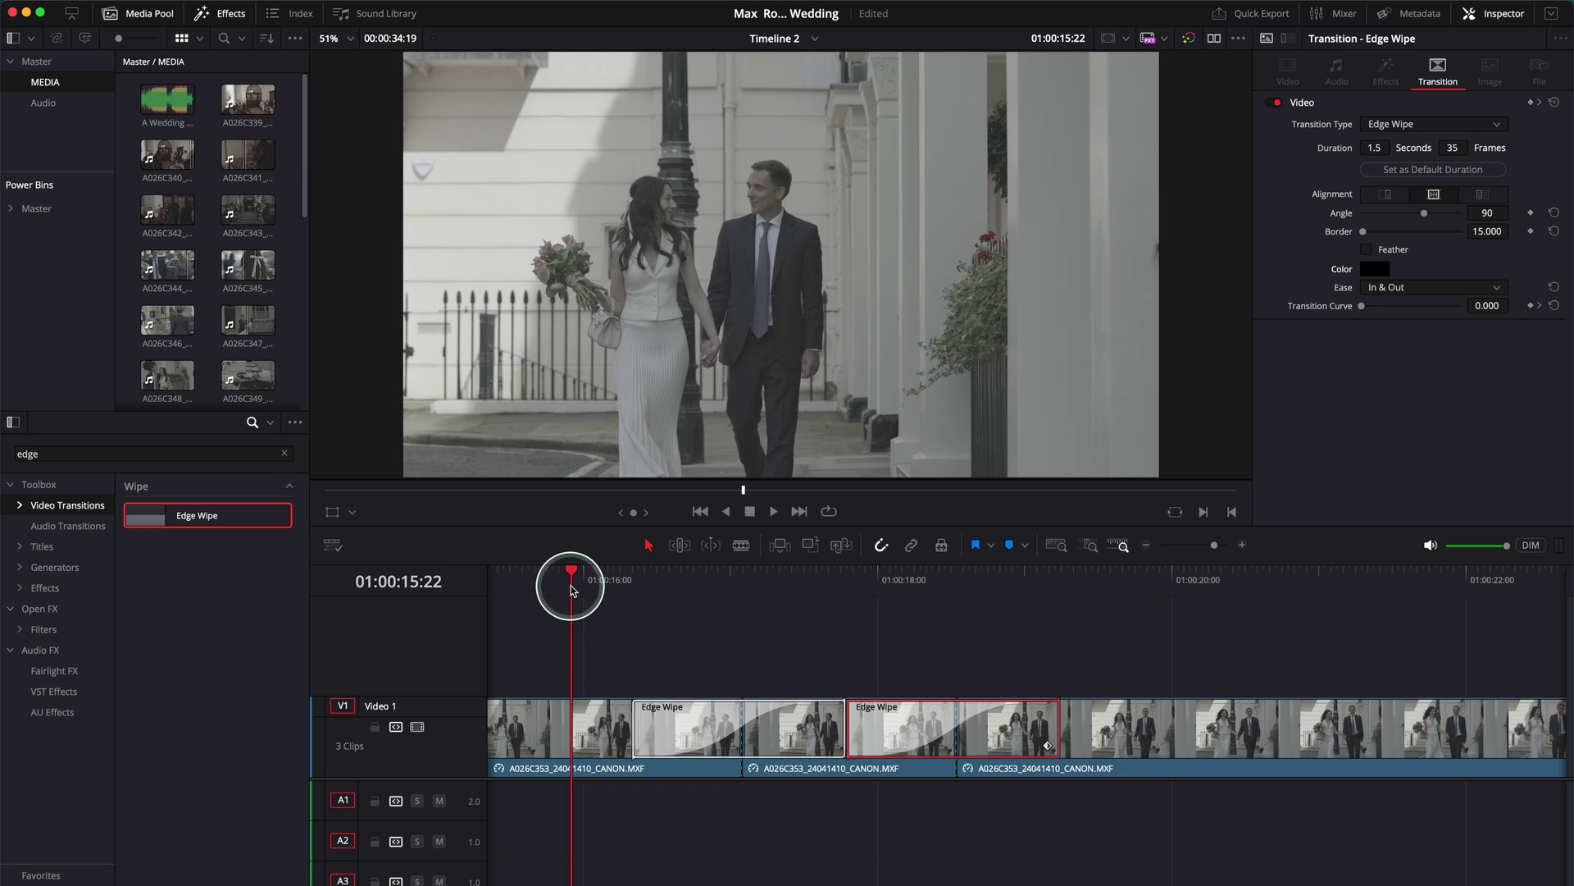